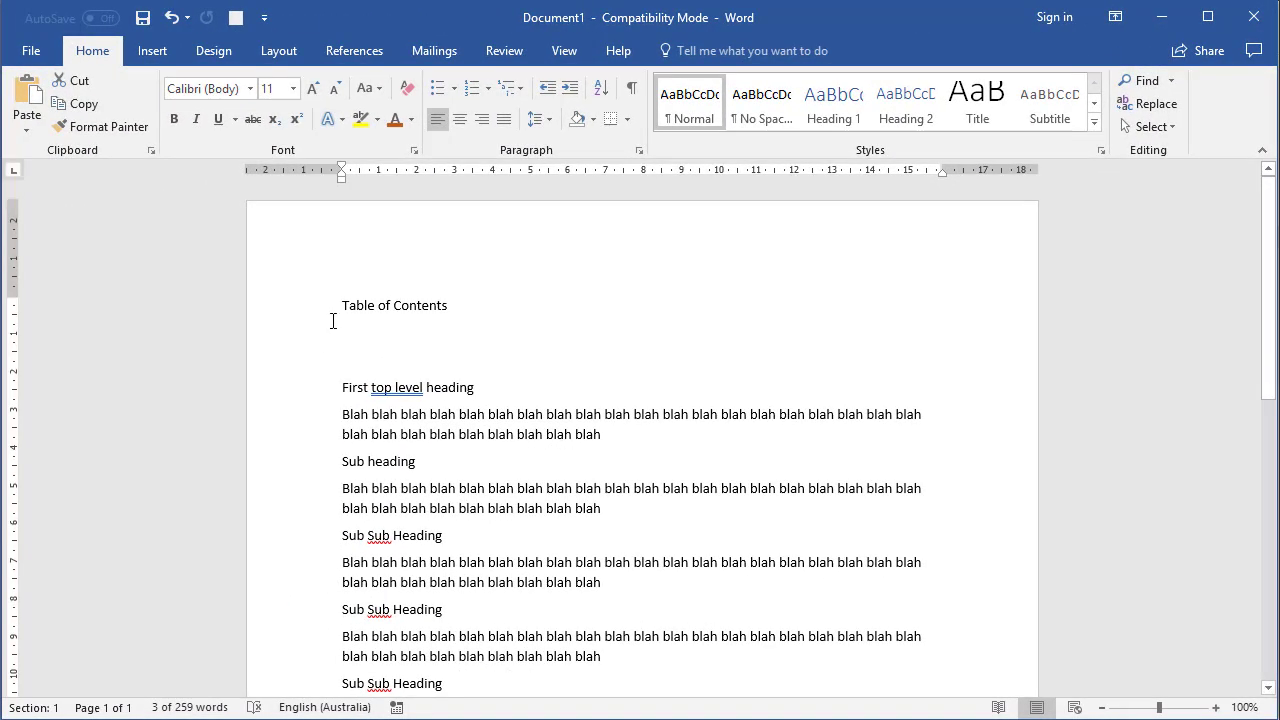
# Select the Table of Contents title line and clear its emphasis
pyautogui.click(293, 312)
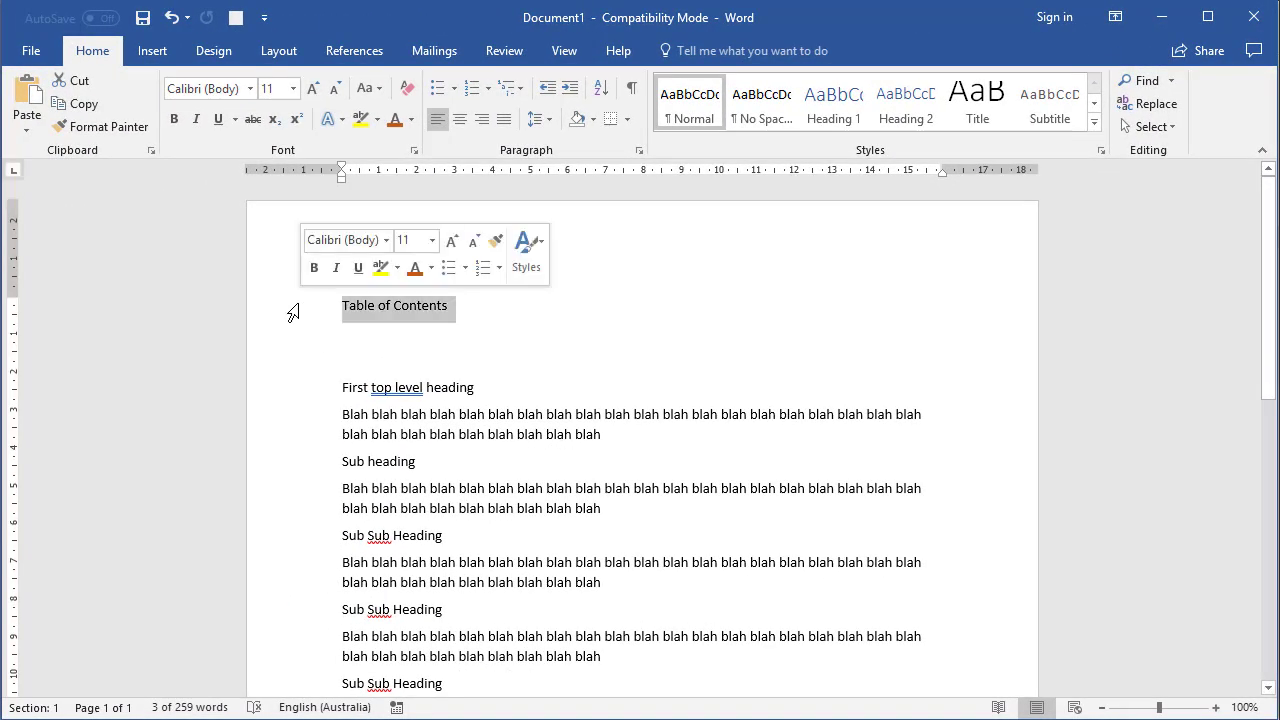
pyautogui.click(366, 338)
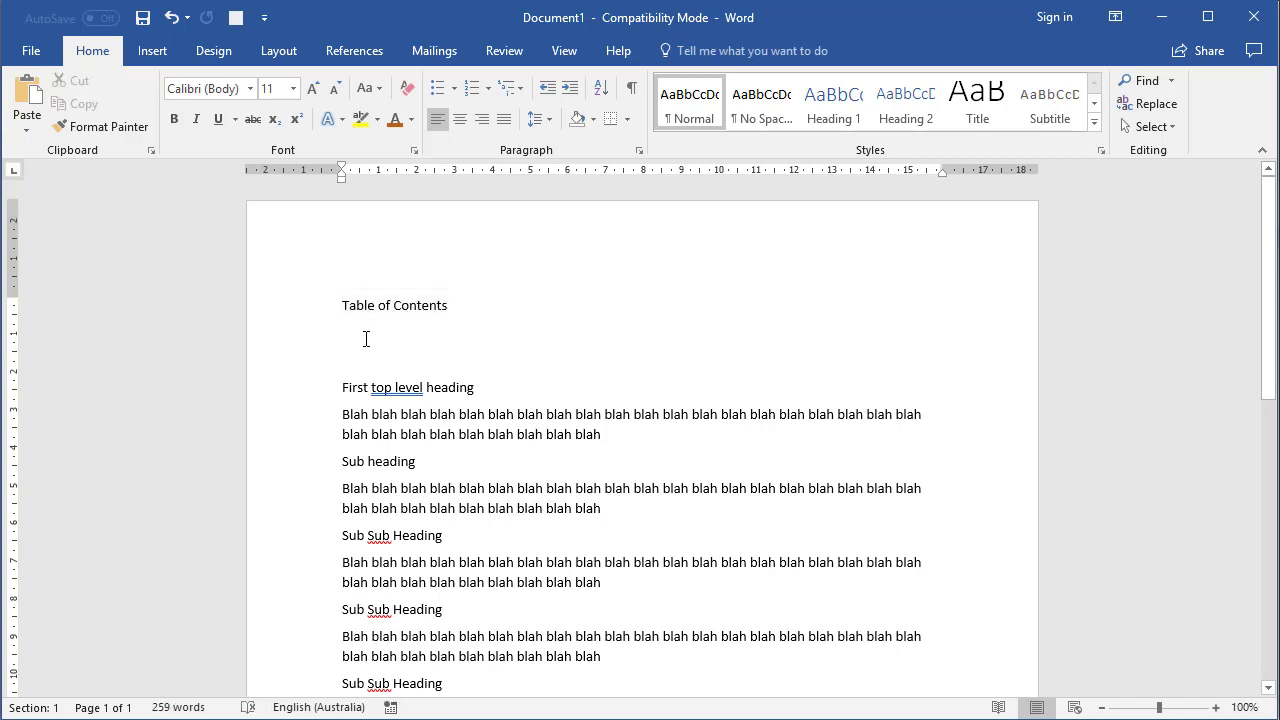
pyautogui.scroll(-2, 366, 338)
pyautogui.scroll(-2, 378, 354)
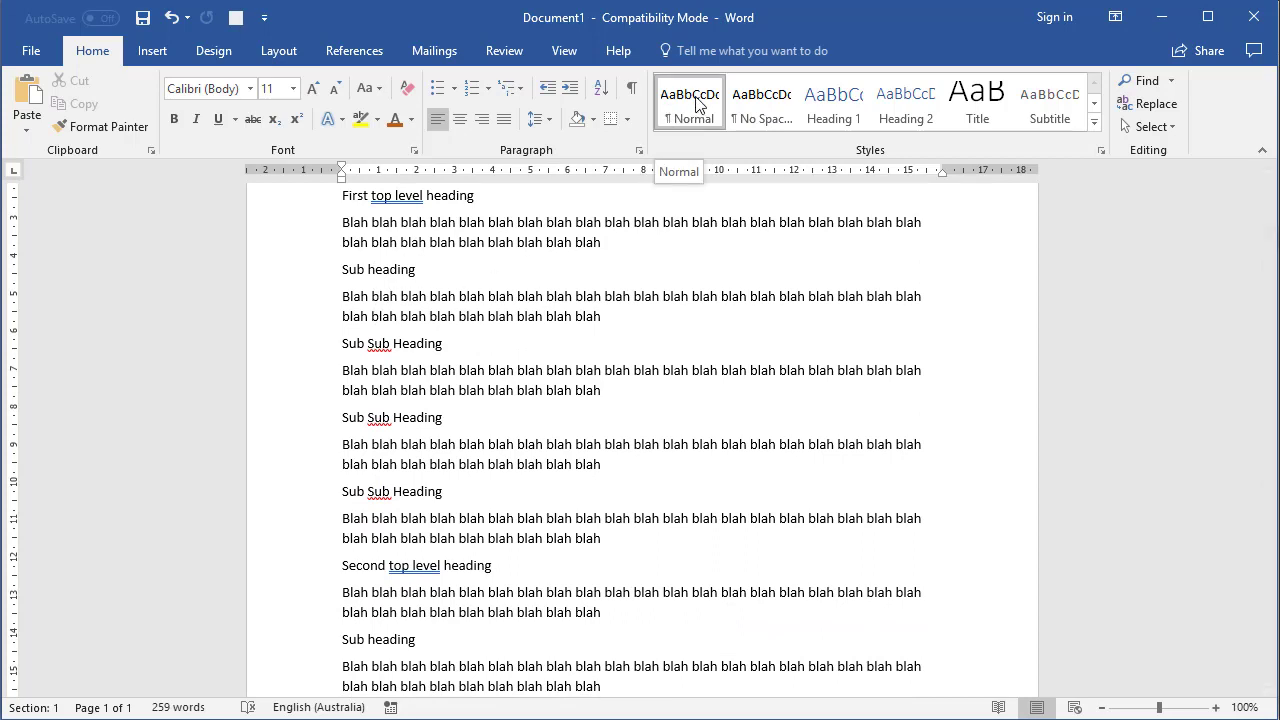
# Point out the first top-level heading, its sub heading and three sub-sub headings
pyautogui.click(300, 196)
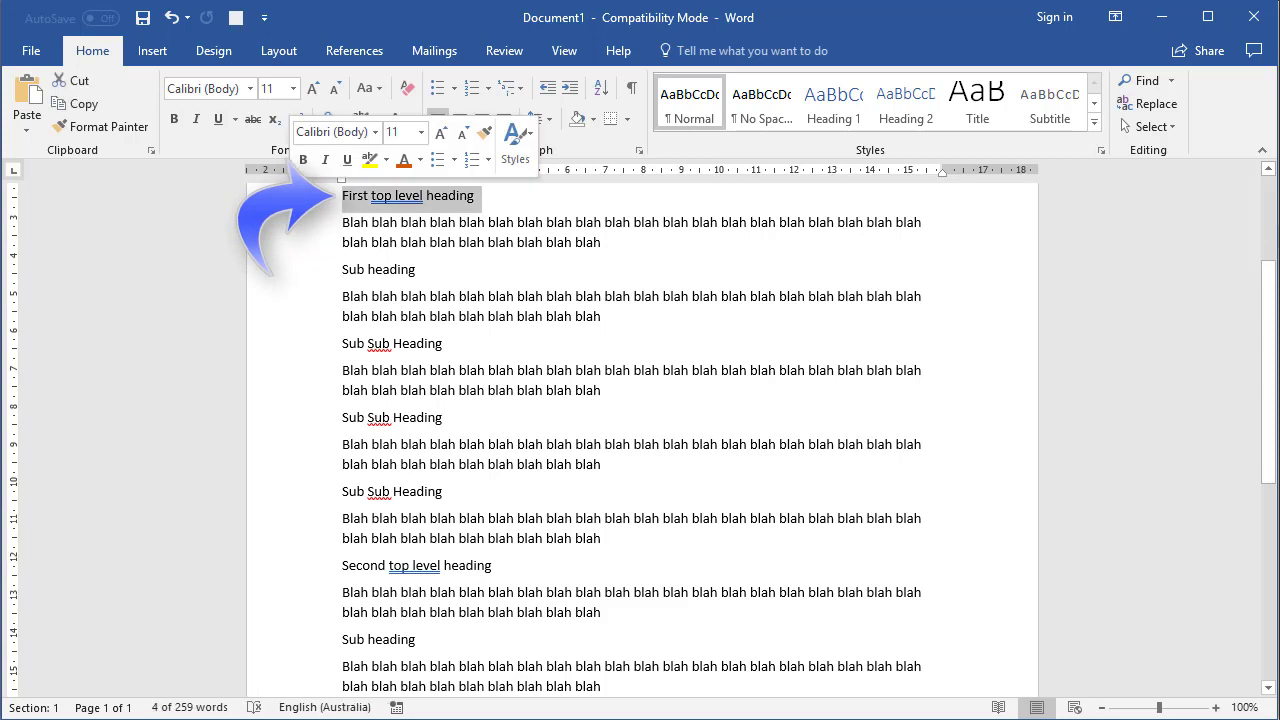
pyautogui.click(283, 270)
pyautogui.click(283, 344)
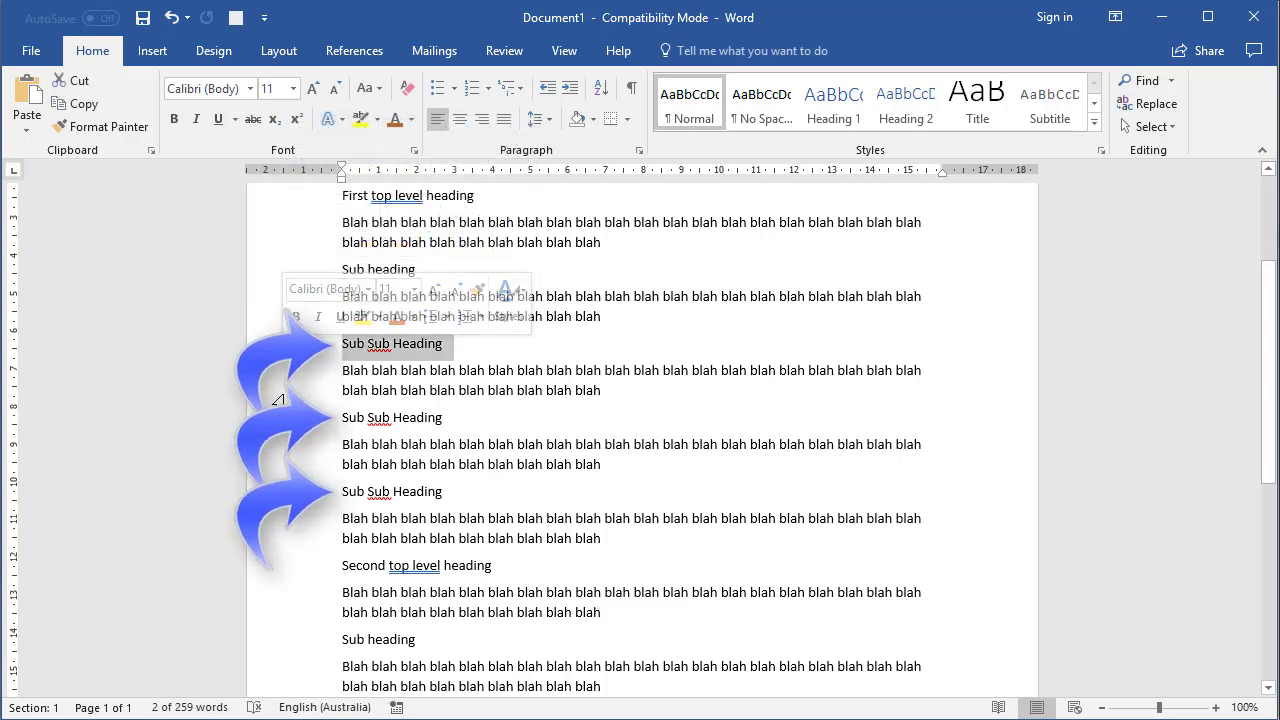
pyautogui.click(283, 418)
pyautogui.click(283, 492)
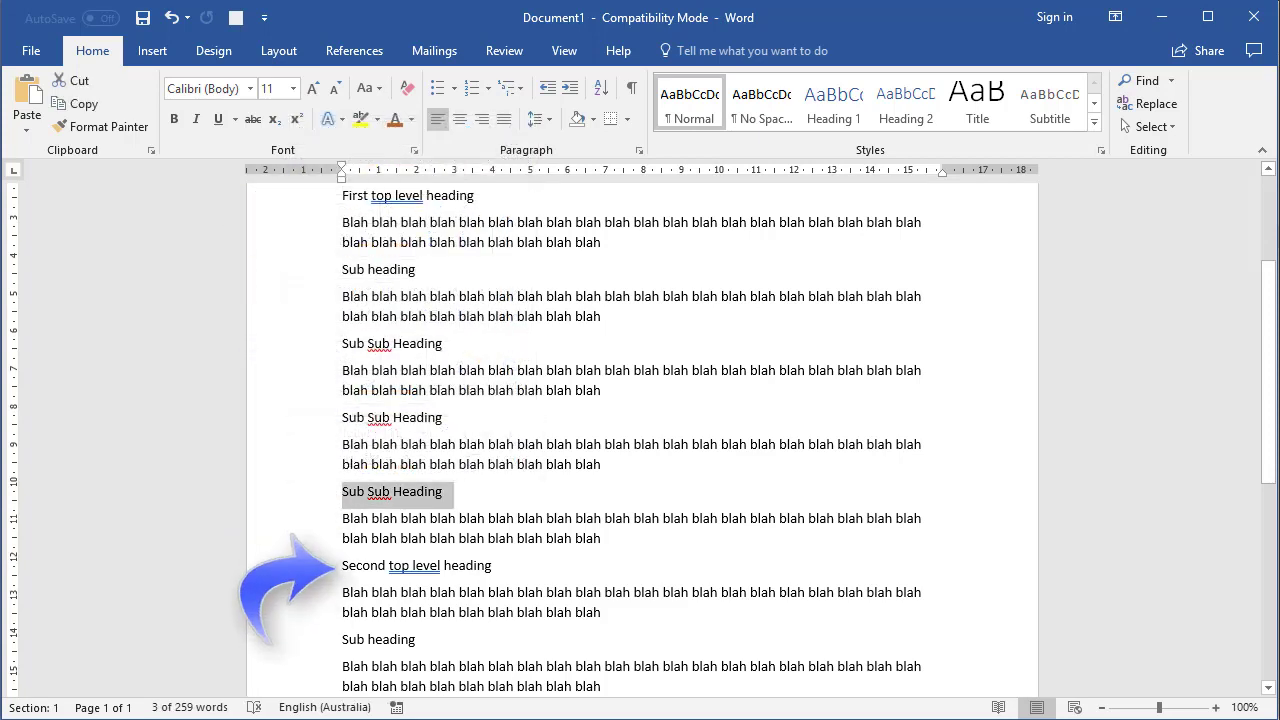
pyautogui.click(283, 566)
# Point out the second sub heading and last sub-sub heading, clearing its emphasis
pyautogui.scroll(-3, 272, 497)
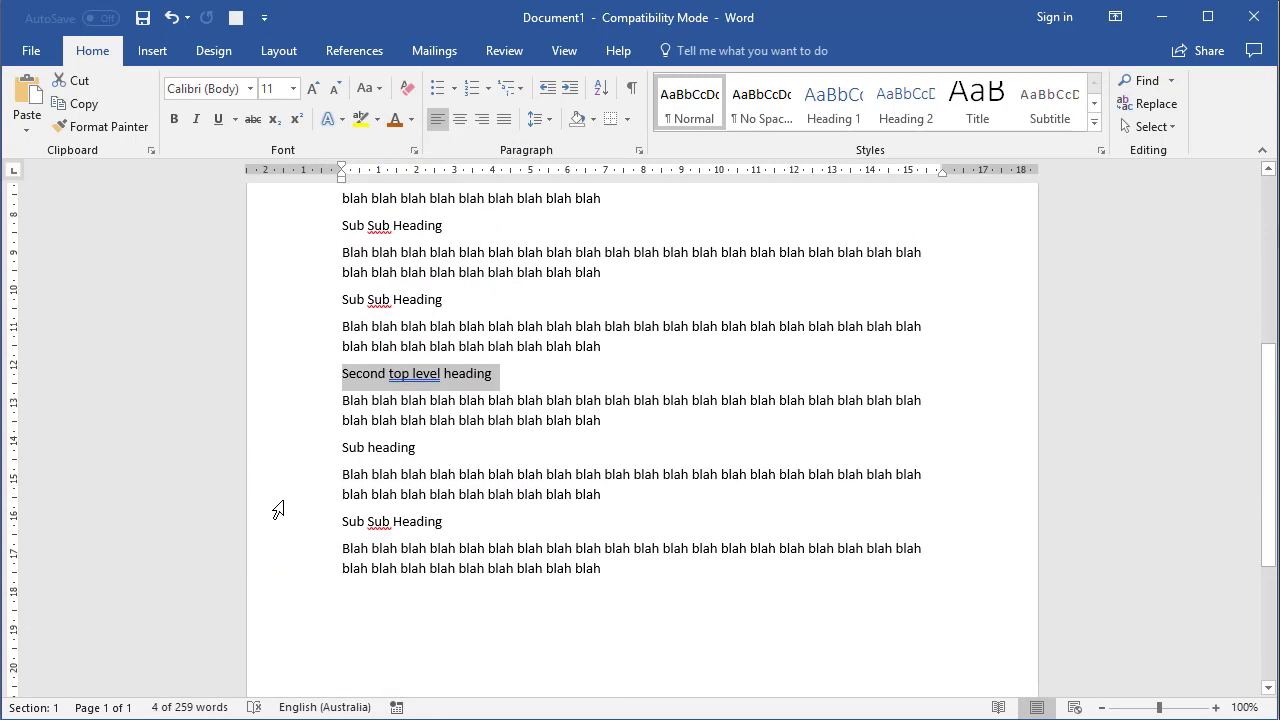
pyautogui.click(283, 450)
pyautogui.click(283, 528)
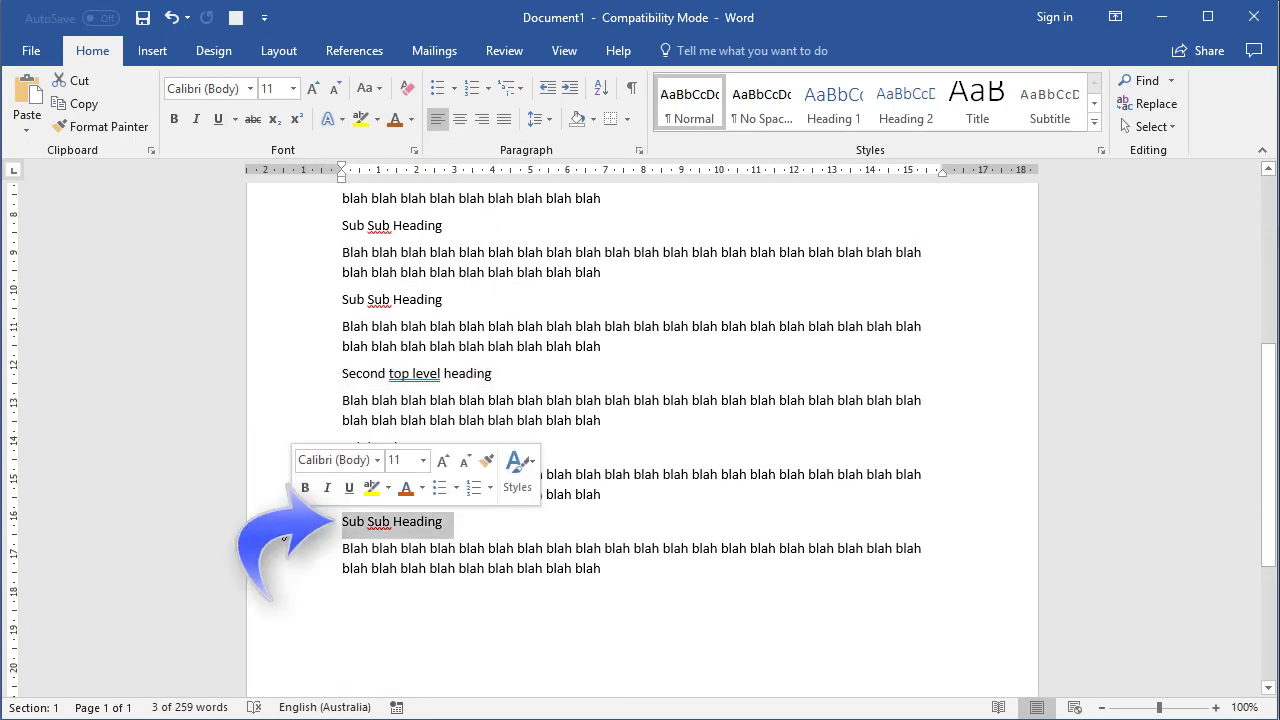
pyautogui.click(670, 524)
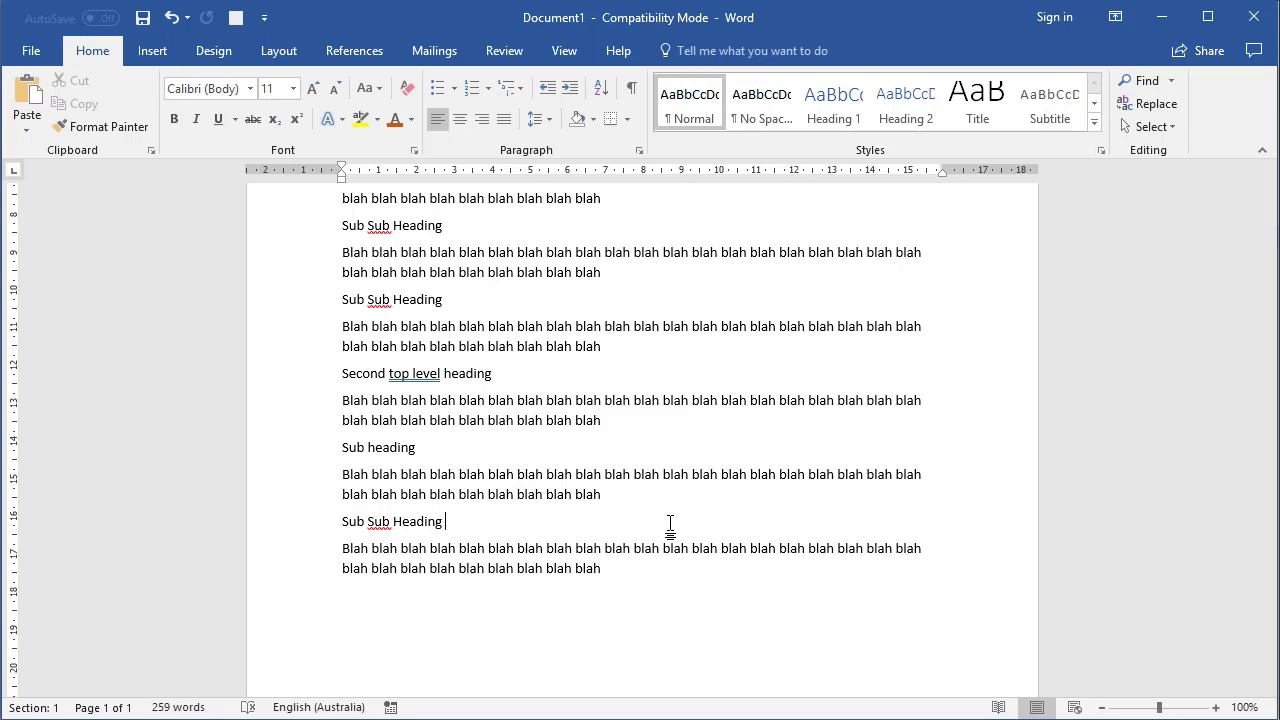
# Make the Table of Contents title 20 pt and centre it
pyautogui.scroll(2, 670, 524)
pyautogui.scroll(5, 670, 522)
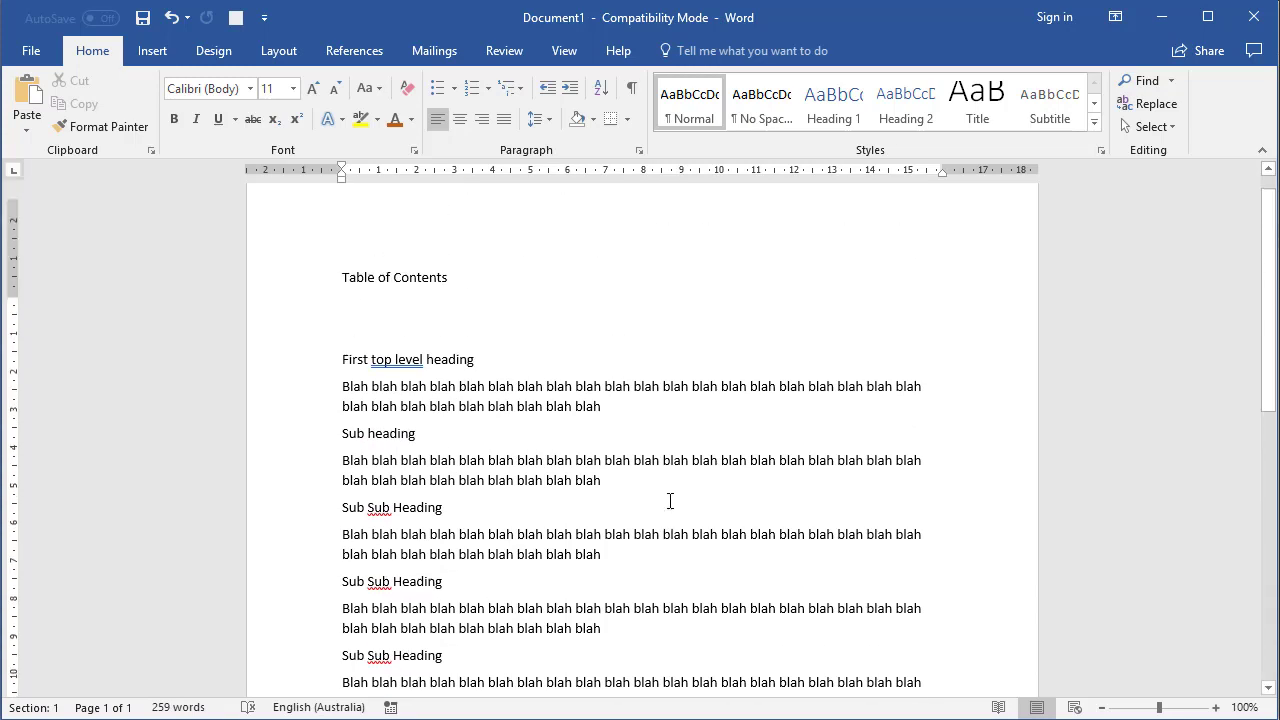
pyautogui.click(280, 320)
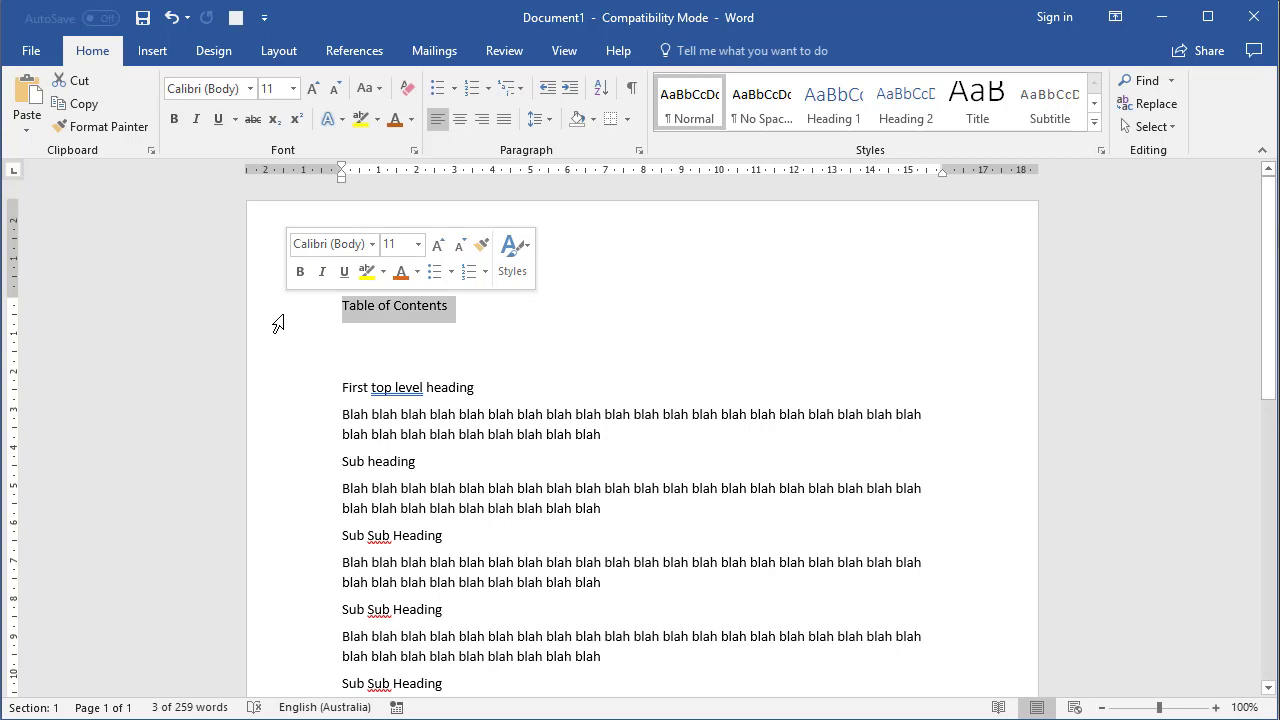
pyautogui.click(313, 88)
pyautogui.click(313, 88)
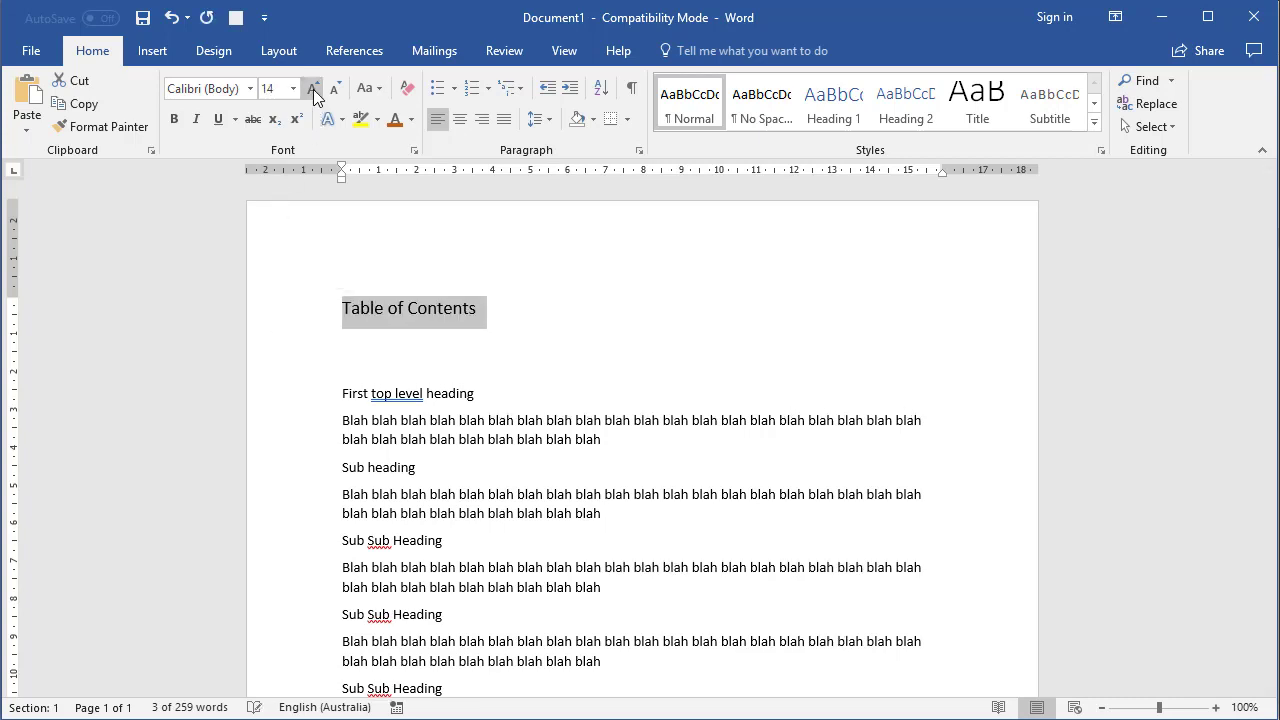
pyautogui.click(459, 119)
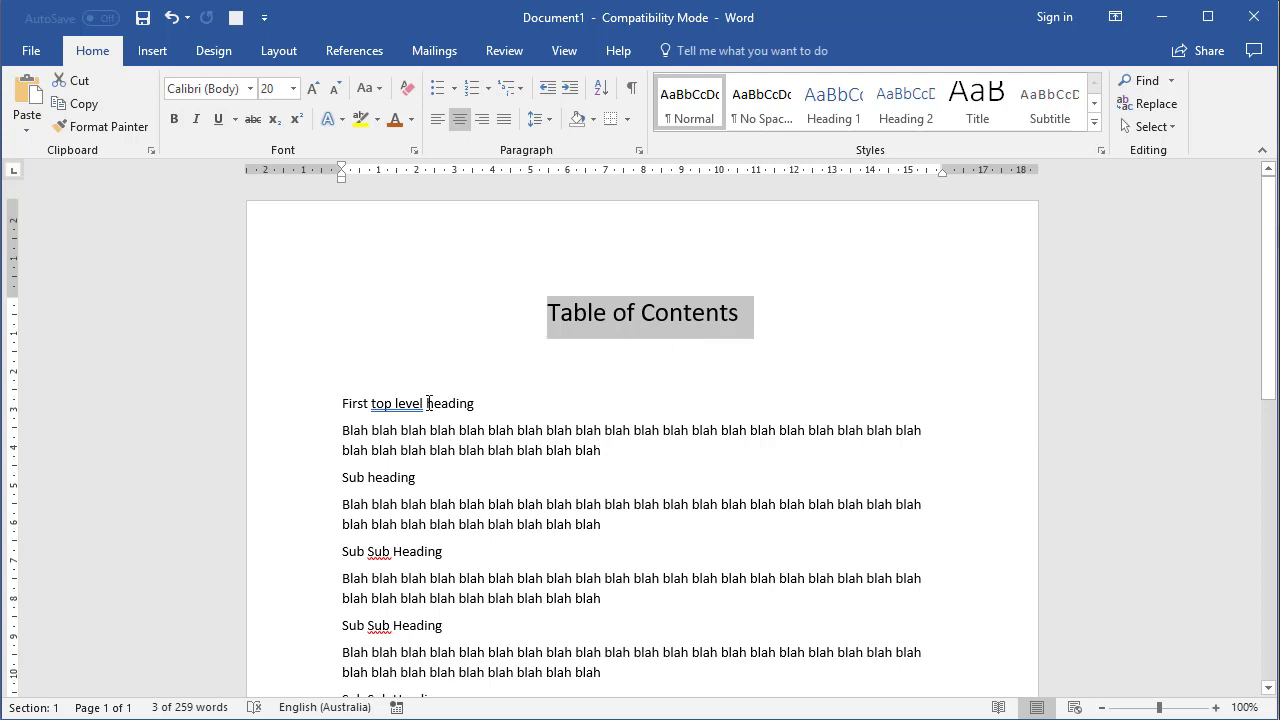
# Try a heading look on the First top level heading, leaving it plain text
pyautogui.click(413, 437)
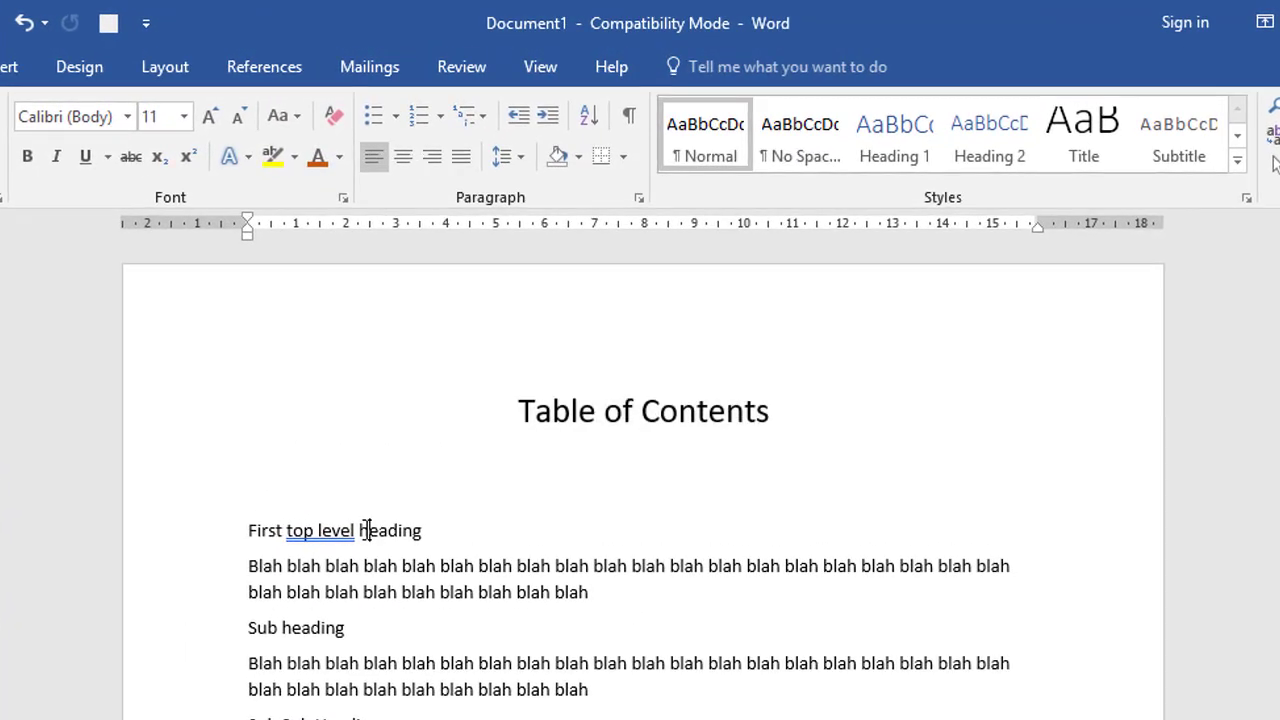
pyautogui.click(976, 158)
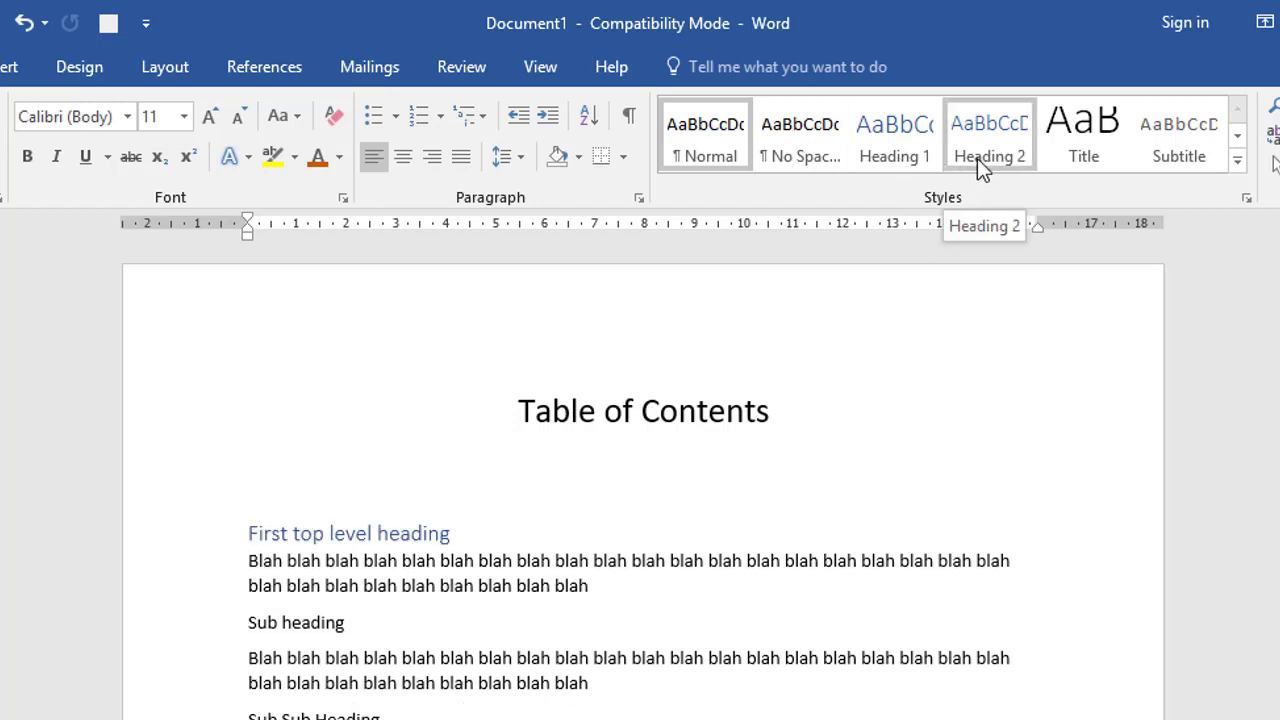
pyautogui.click(180, 543)
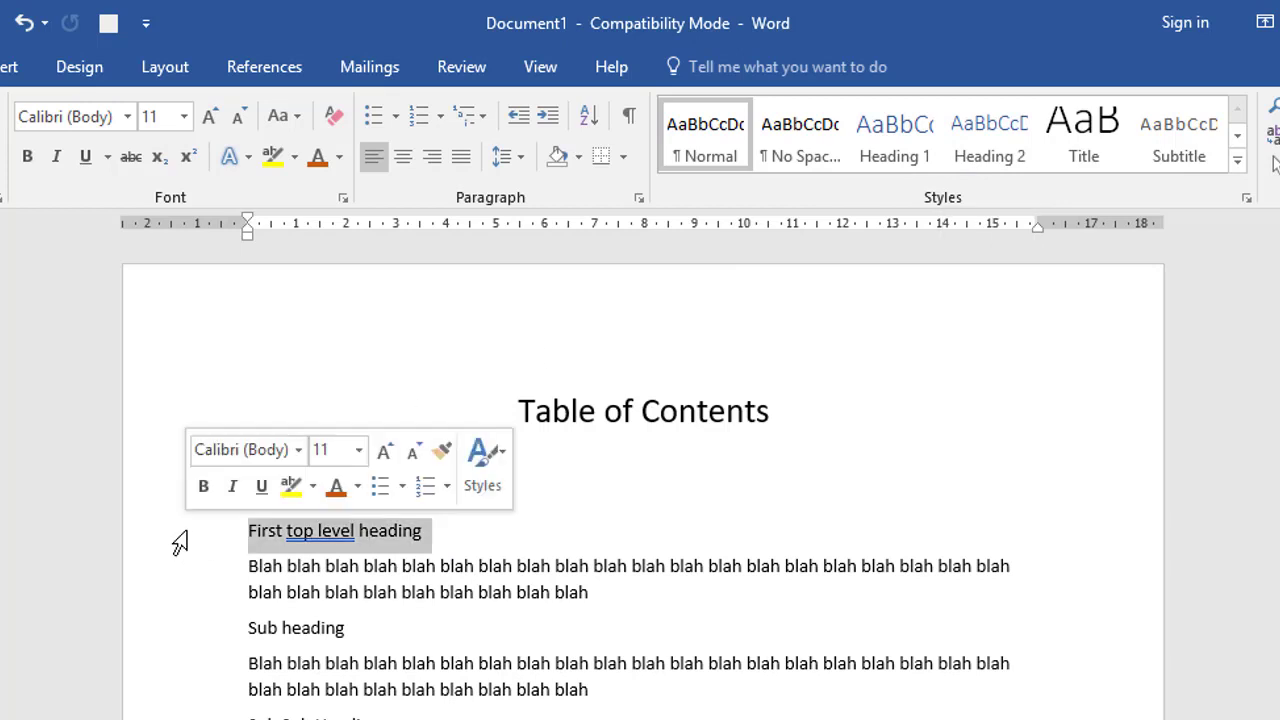
pyautogui.click(463, 533)
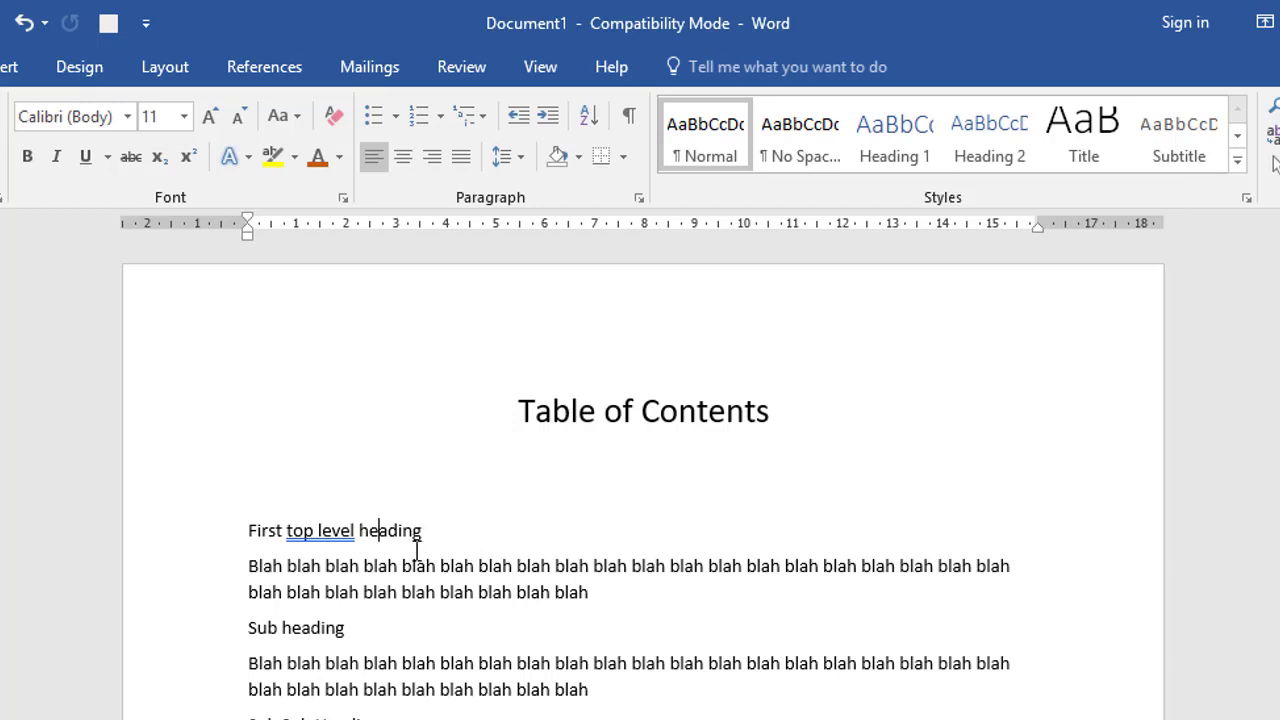
# Style the first section: Heading 1 top-level, Heading 2 sub heading, Heading 3 for three sub-sub headings
pyautogui.click(903, 135)
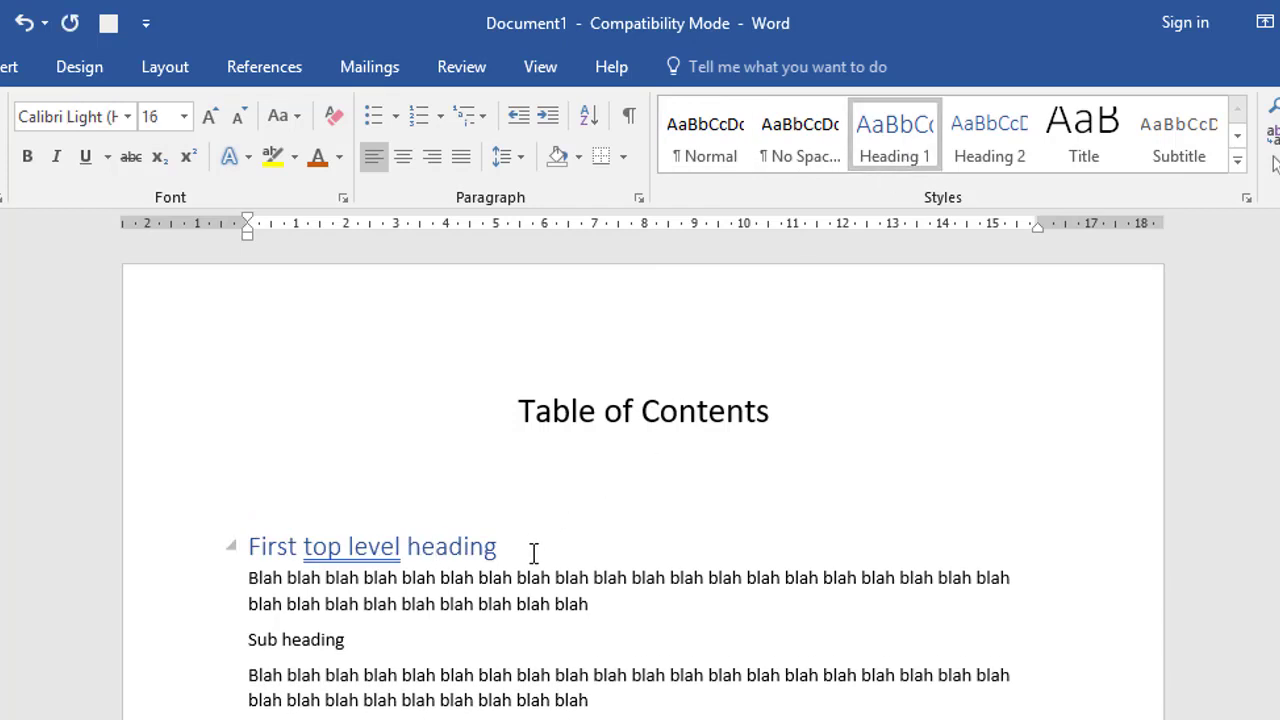
pyautogui.click(297, 640)
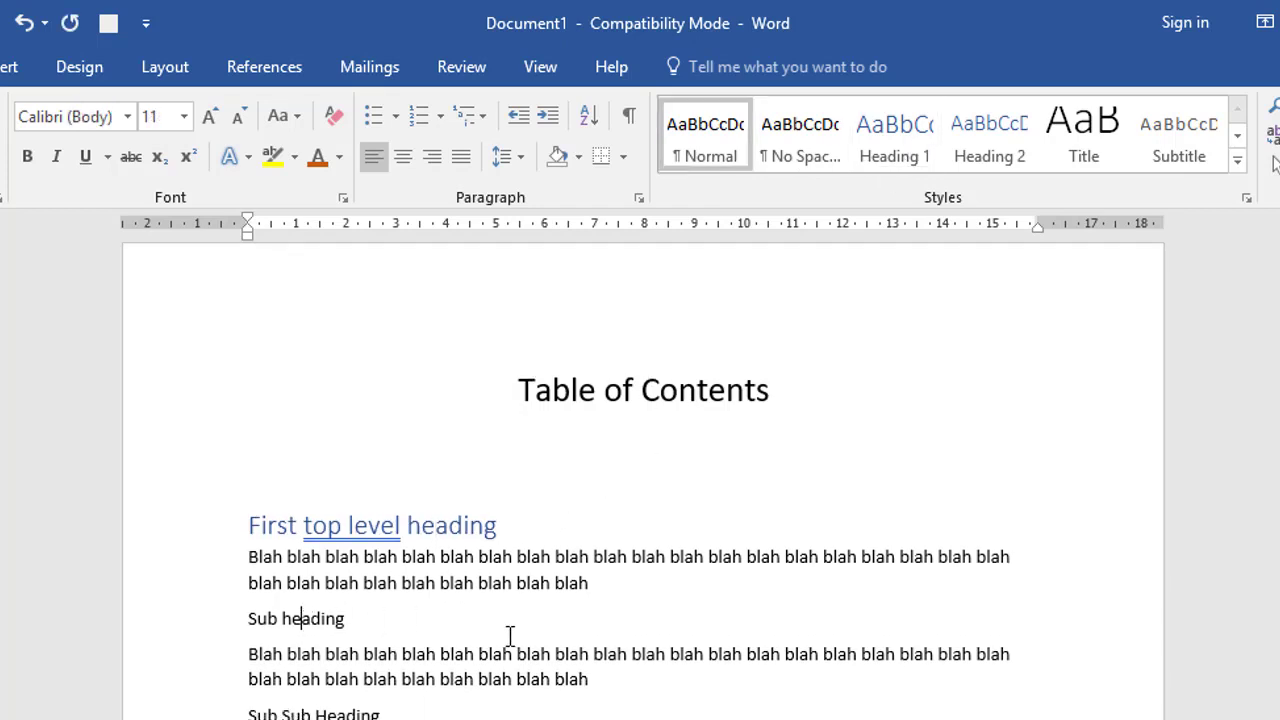
pyautogui.scroll(-5, 511, 634)
pyautogui.click(967, 143)
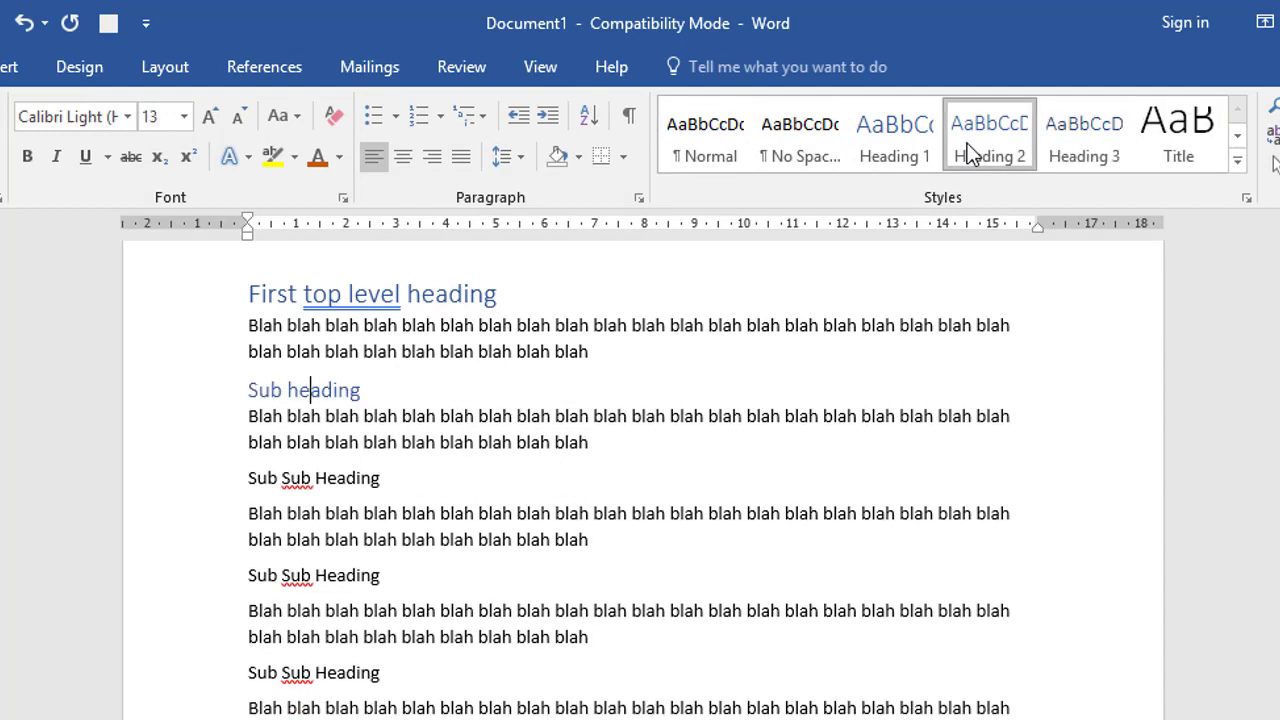
pyautogui.click(357, 478)
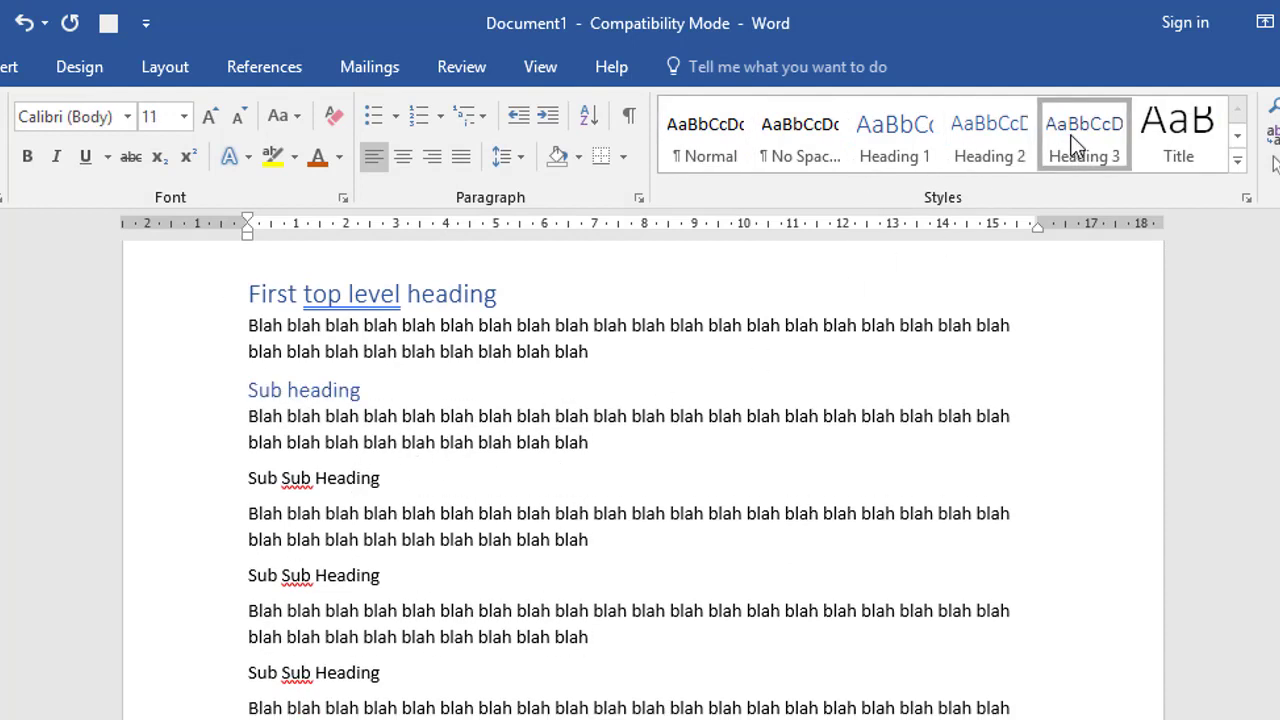
pyautogui.click(1071, 135)
pyautogui.click(324, 567)
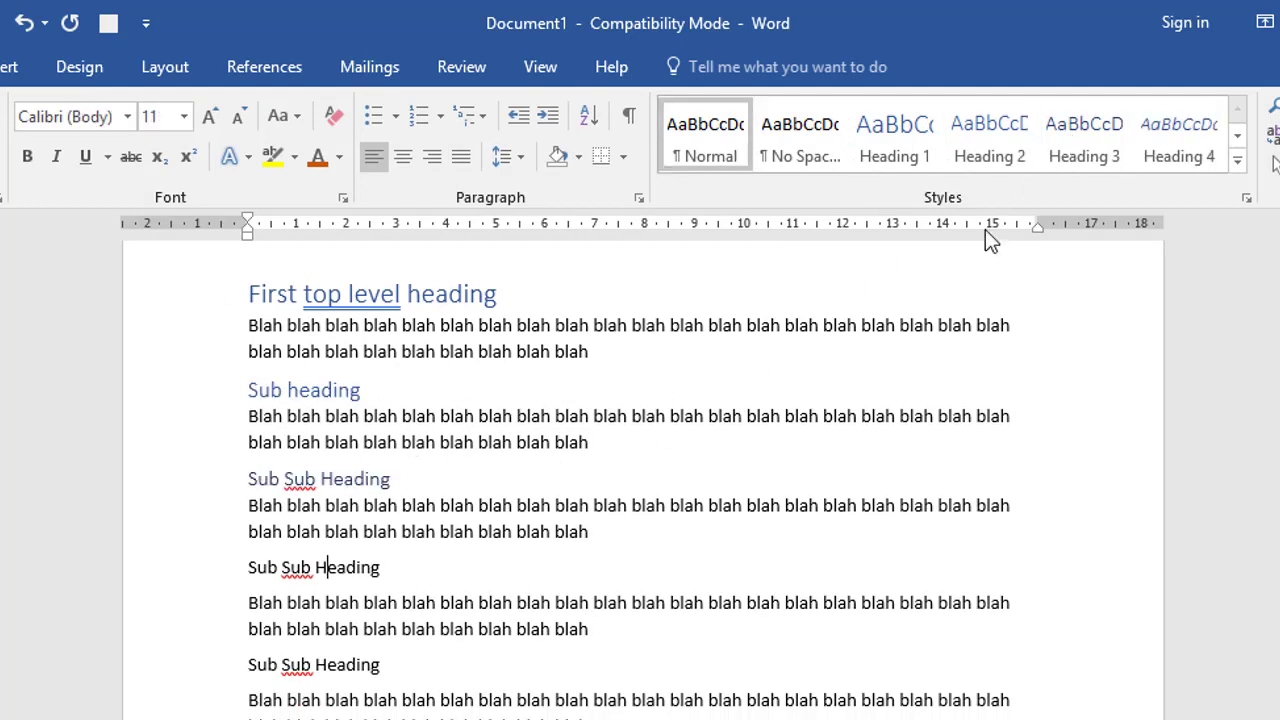
pyautogui.click(1060, 140)
pyautogui.click(365, 657)
pyautogui.click(1083, 140)
# Style the second section: Heading 1 top-level, Heading 2 sub heading, Heading 3 last sub-sub heading
pyautogui.scroll(-2, 740, 552)
pyautogui.scroll(-3, 630, 553)
pyautogui.click(414, 492)
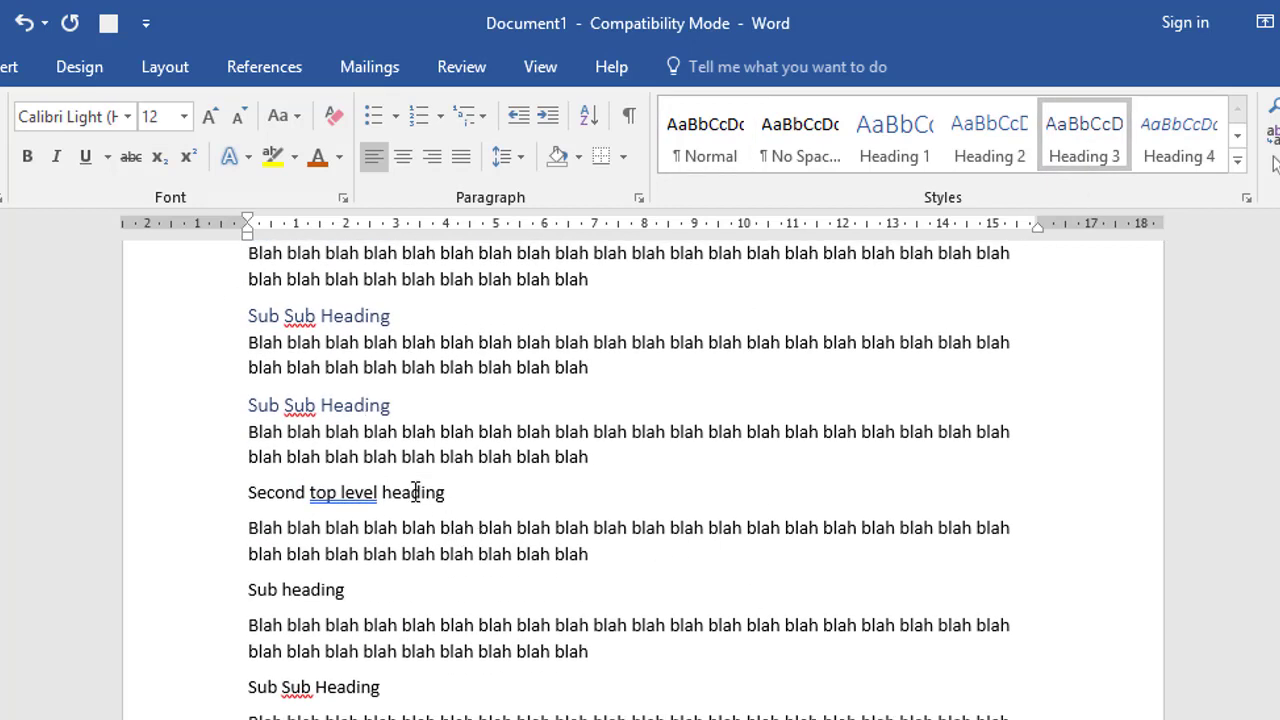
pyautogui.click(872, 148)
pyautogui.click(345, 601)
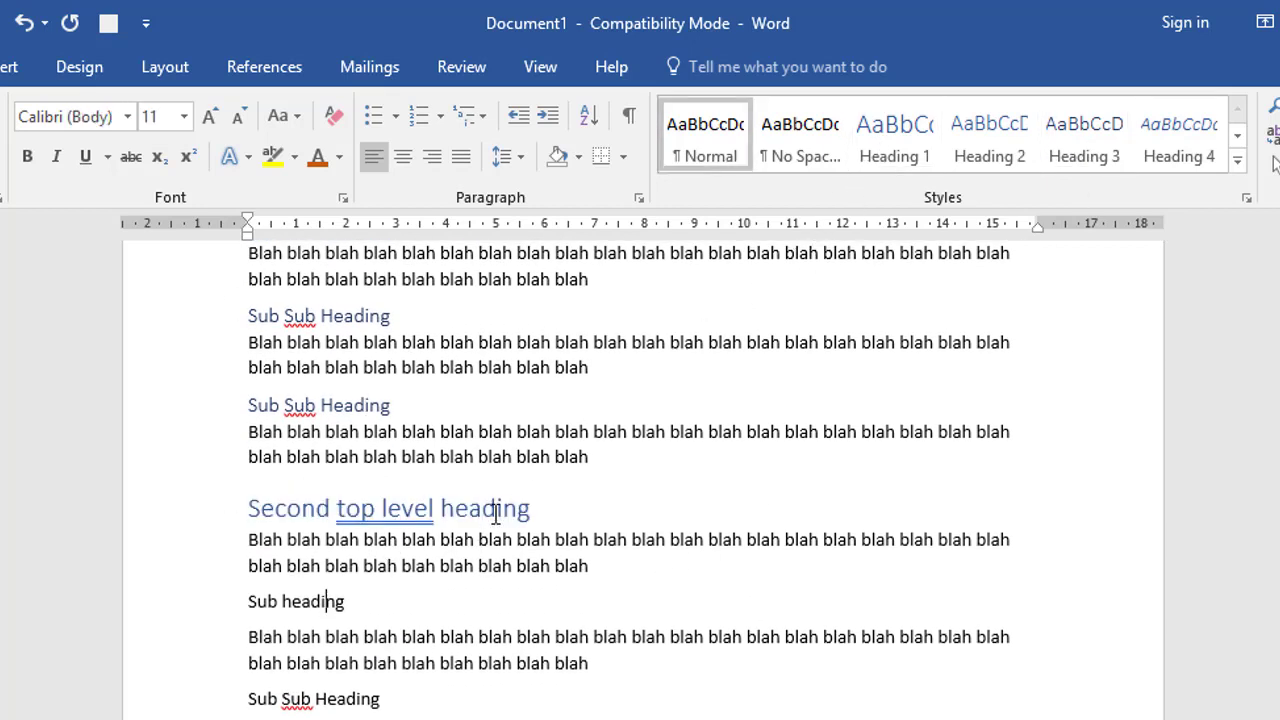
pyautogui.click(984, 132)
pyautogui.click(337, 693)
pyautogui.click(1075, 145)
pyautogui.moveTo(389, 508)
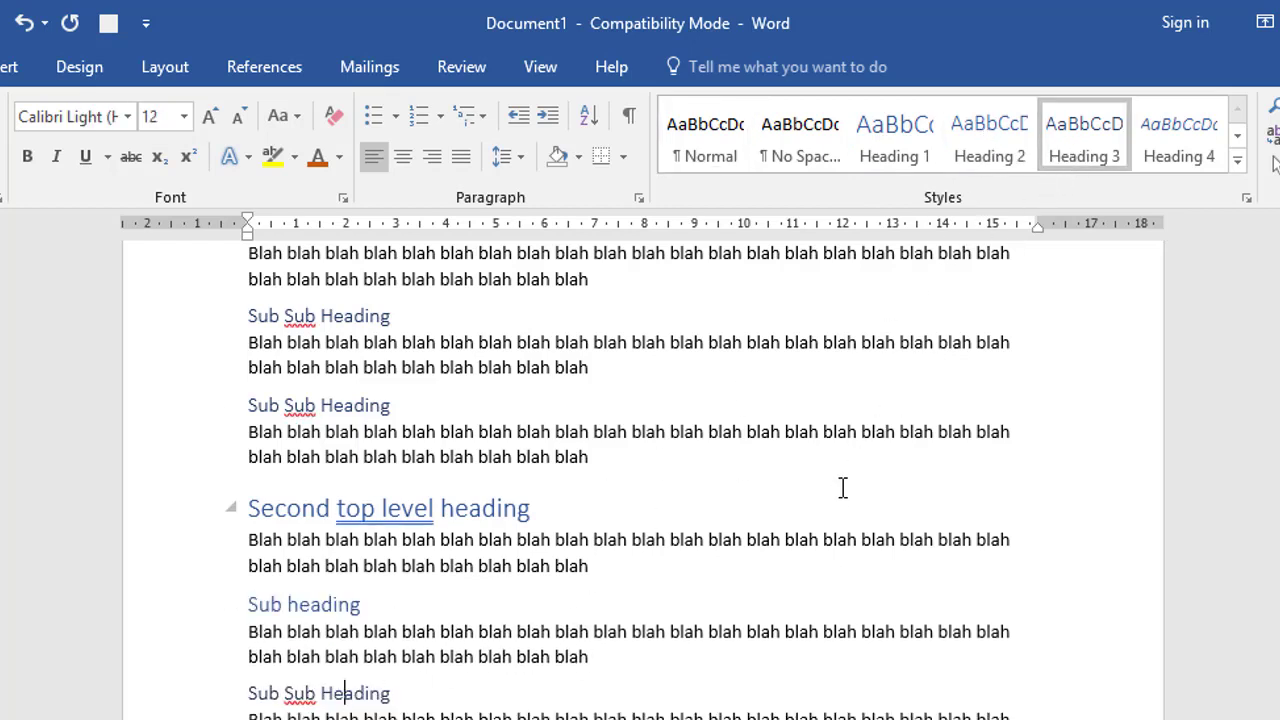
pyautogui.scroll(5, 841, 497)
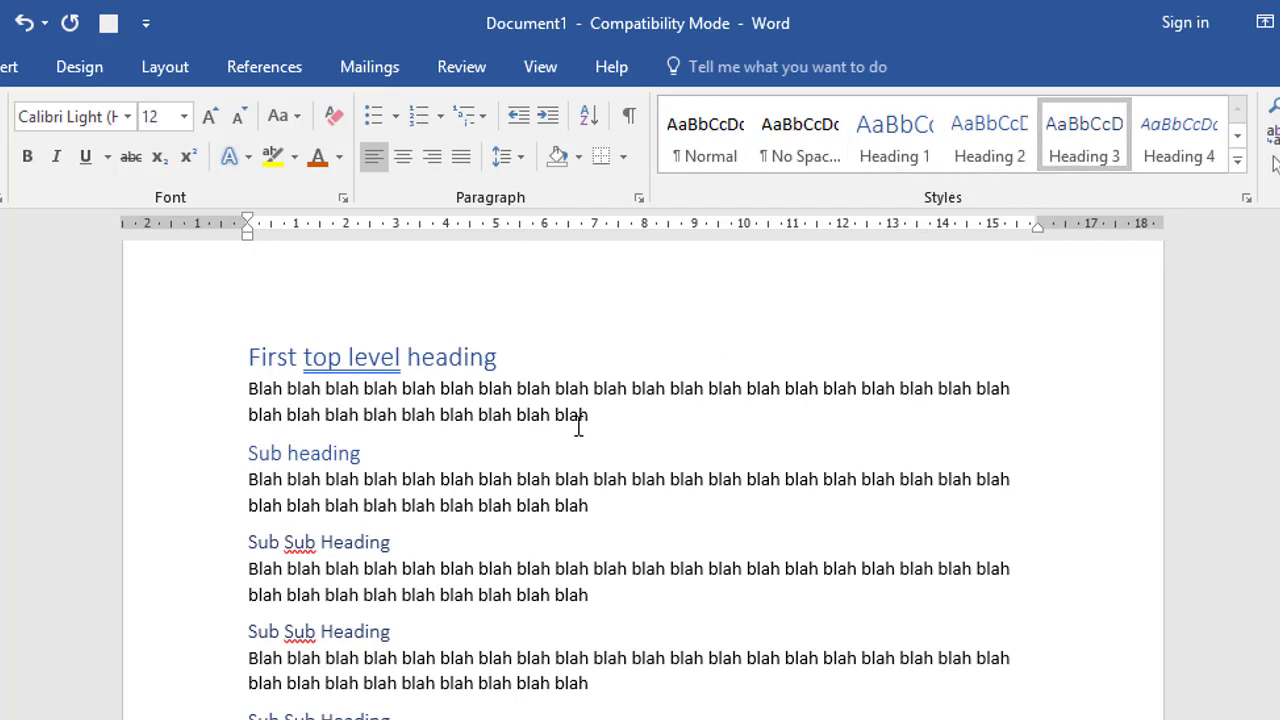
# Reapply Heading 1 to the First top level heading and open that style's context menu
pyautogui.click(157, 366)
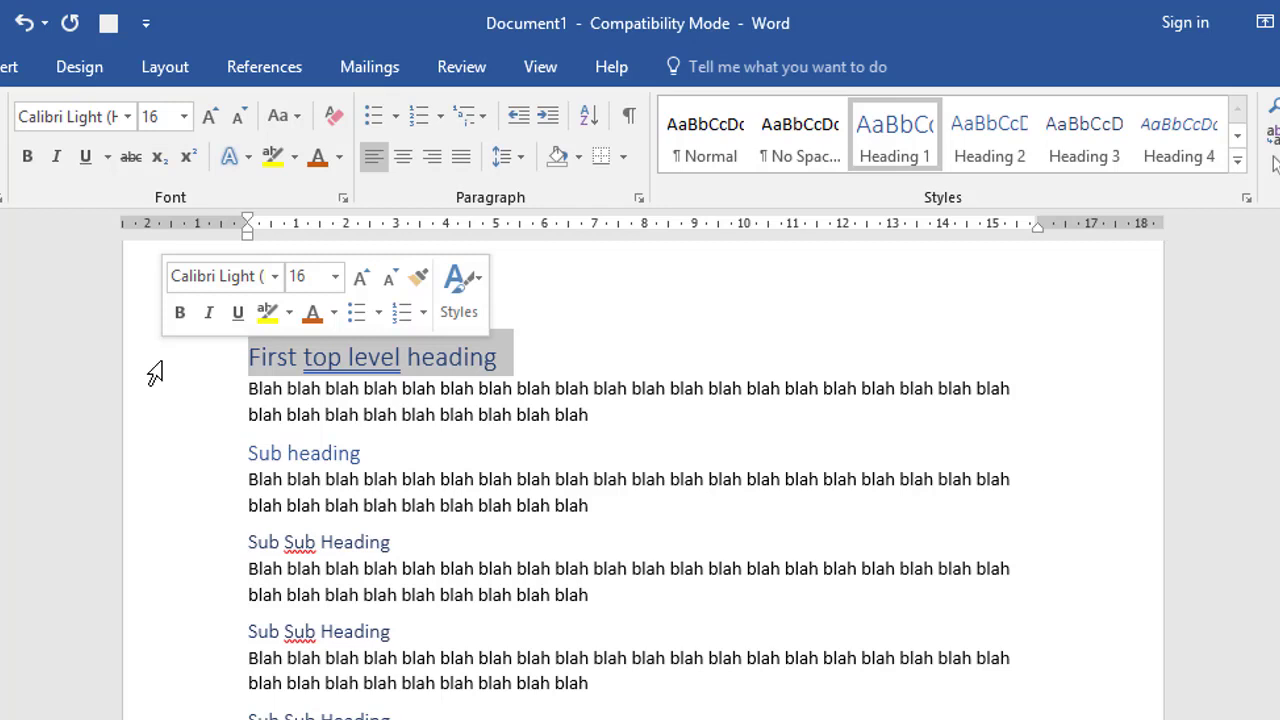
pyautogui.click(546, 368)
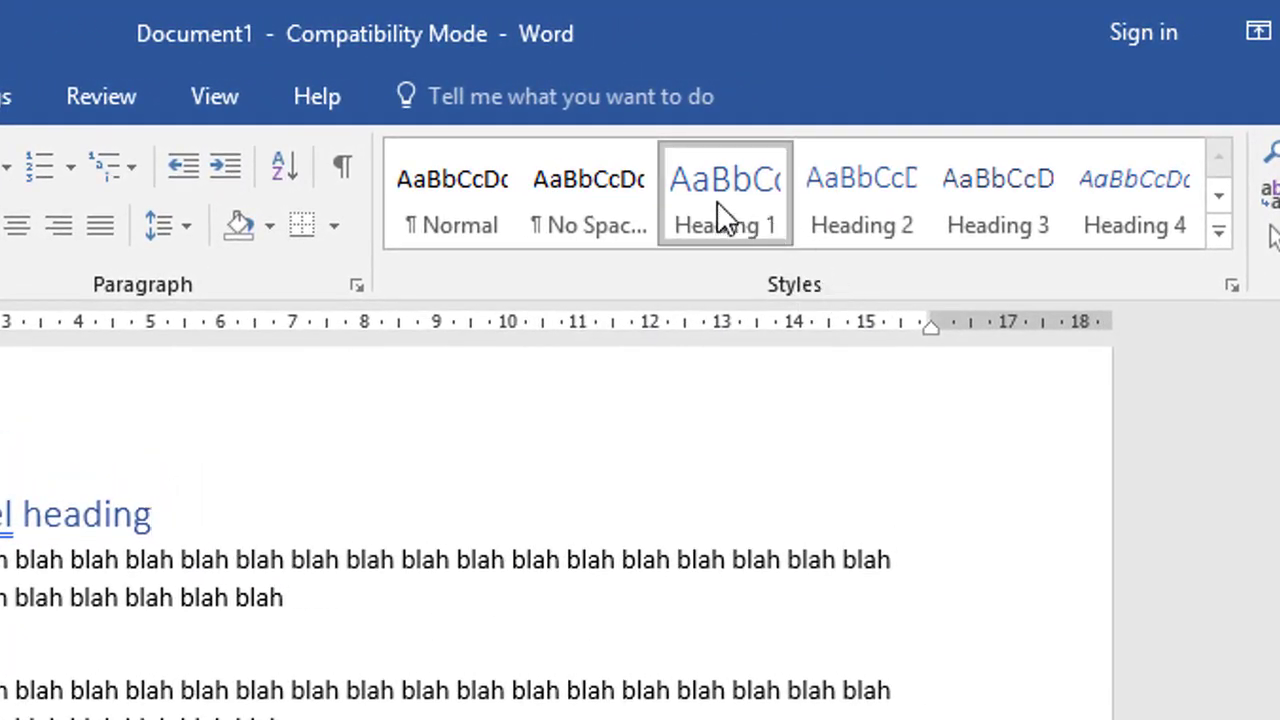
pyautogui.click(715, 201)
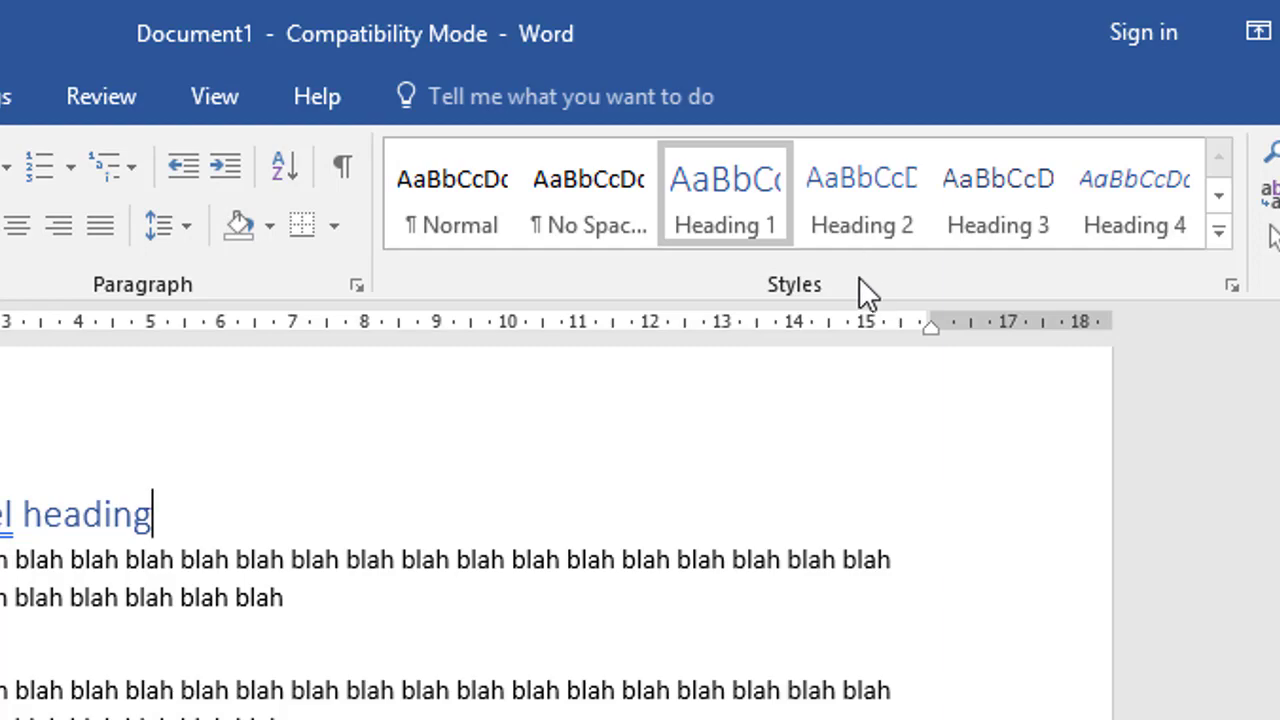
pyautogui.rightClick(724, 195)
pyautogui.click(819, 265)
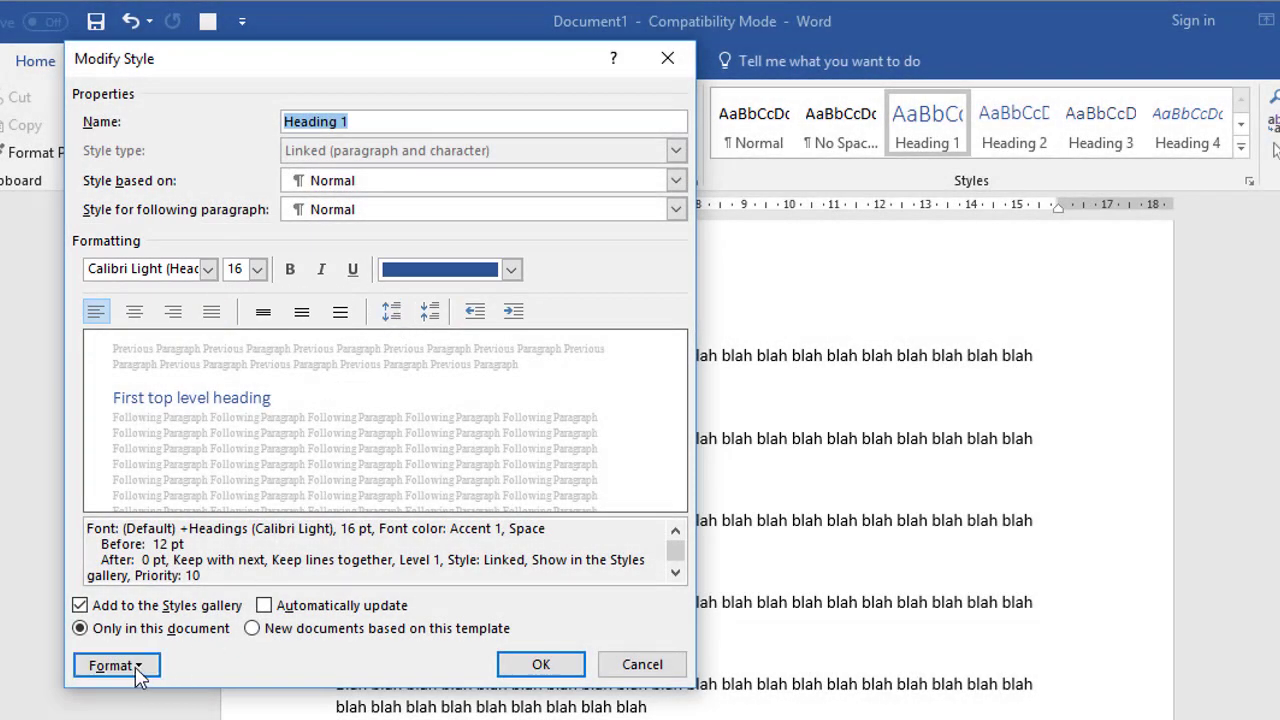
pyautogui.click(138, 675)
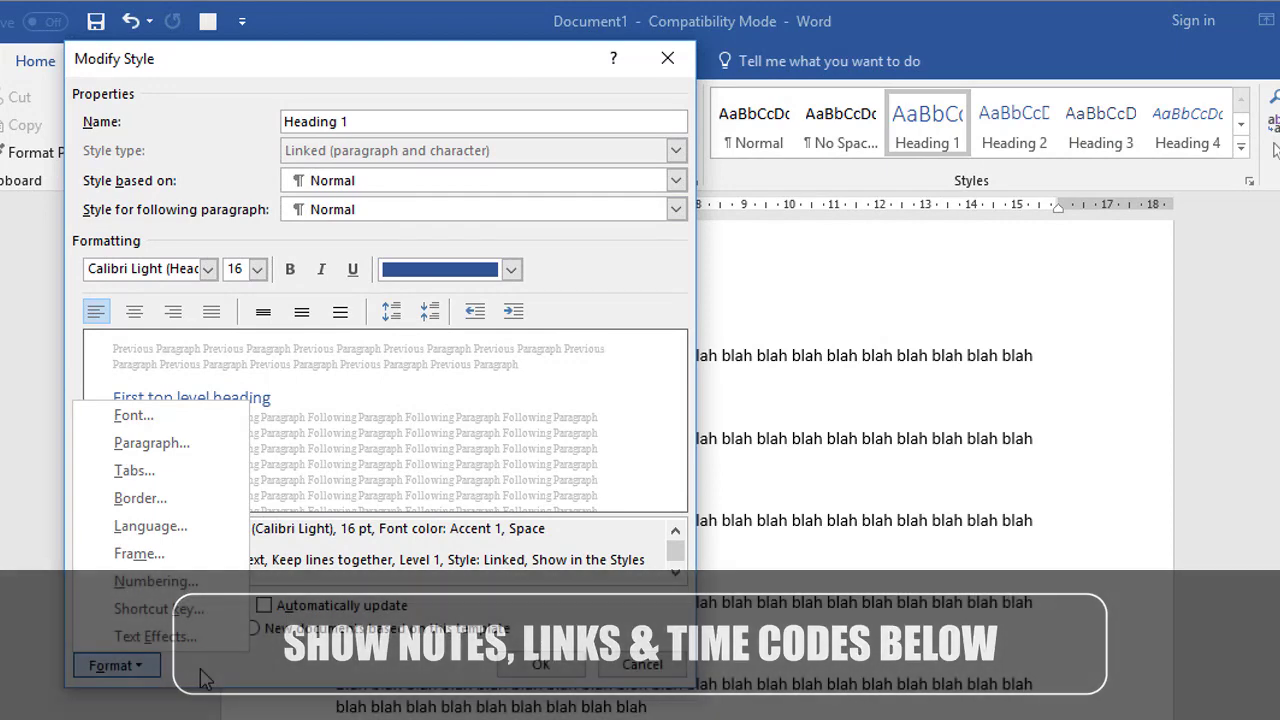
pyautogui.click(305, 664)
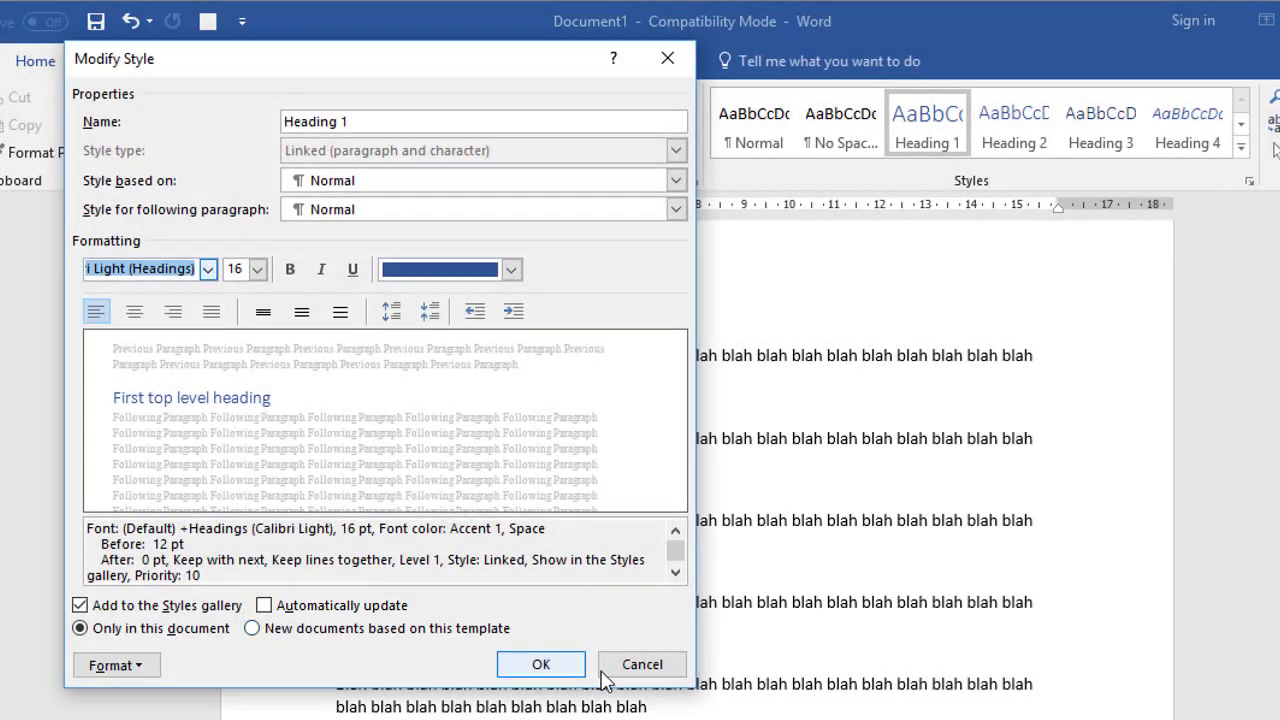
pyautogui.click(627, 663)
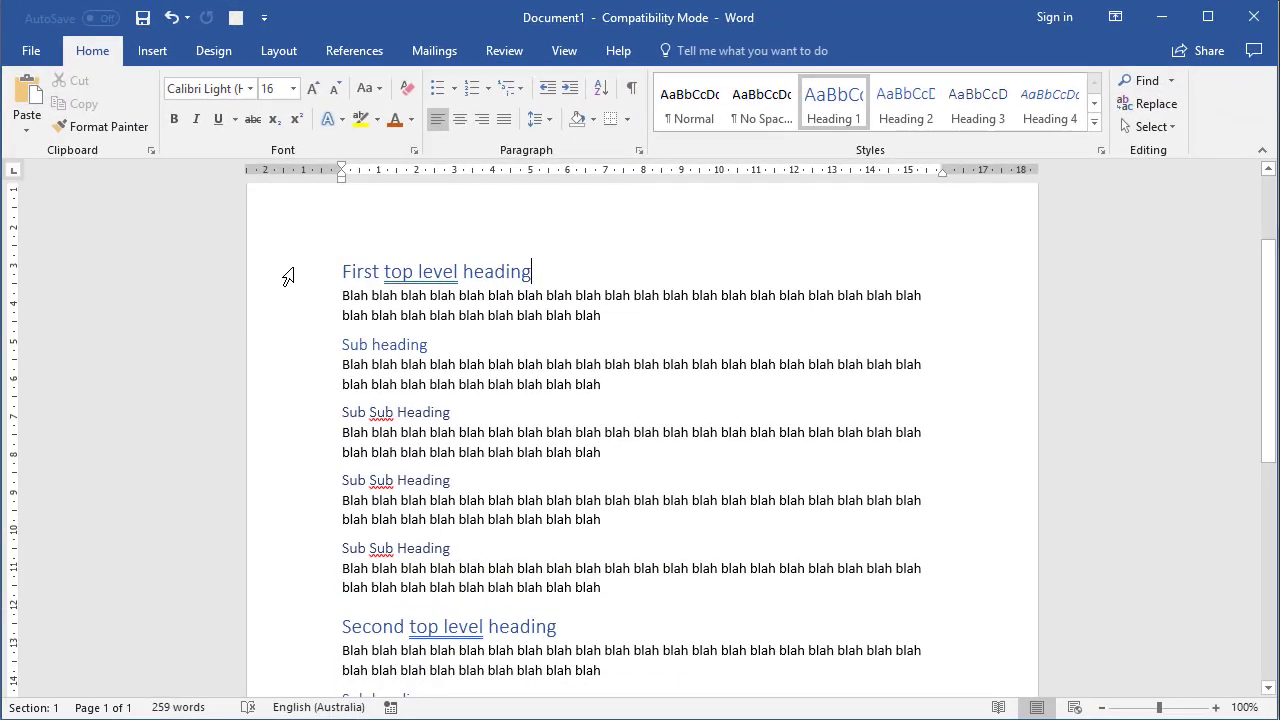
# Colour the First top level heading red, then bring up the Heading 1 style options
pyautogui.click(286, 276)
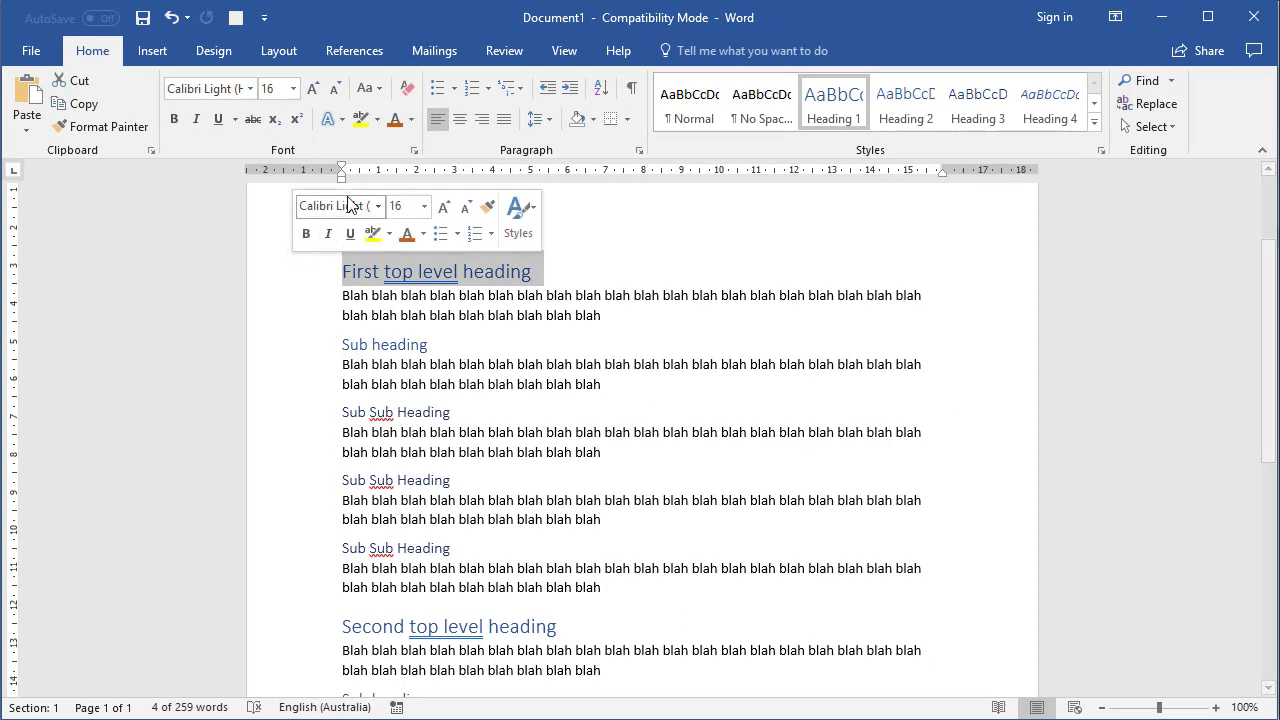
pyautogui.click(410, 119)
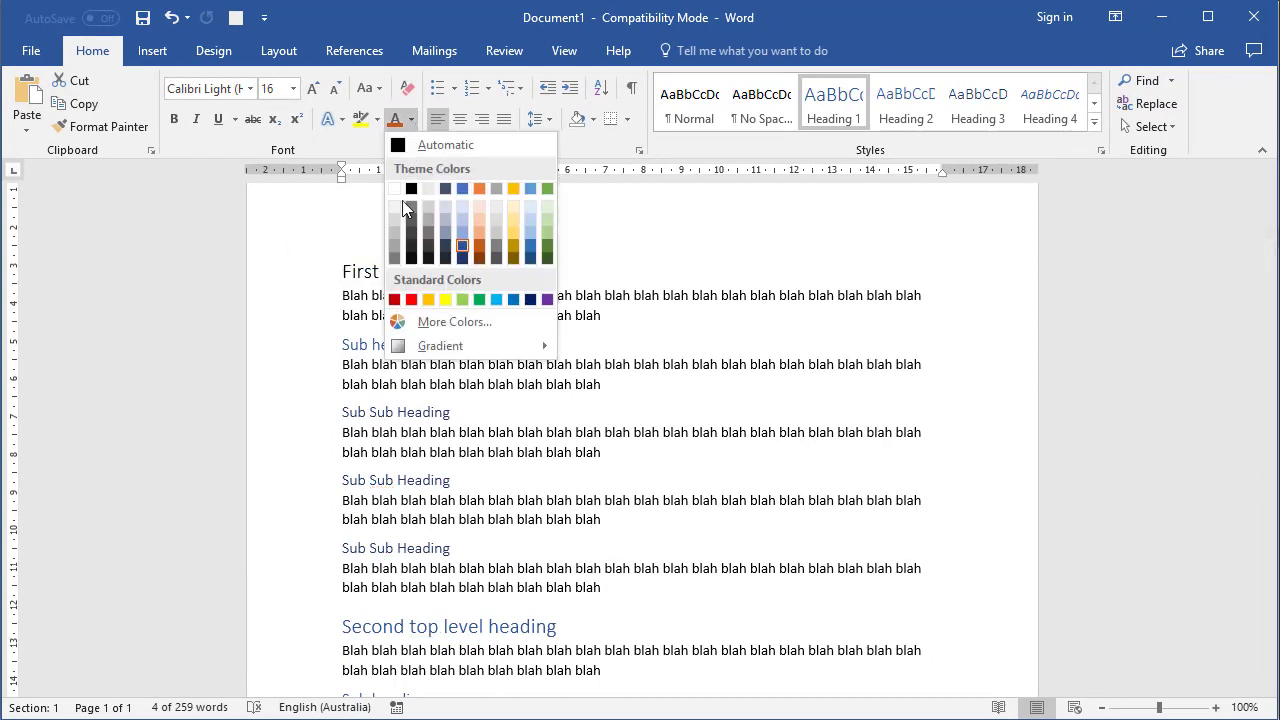
pyautogui.click(411, 299)
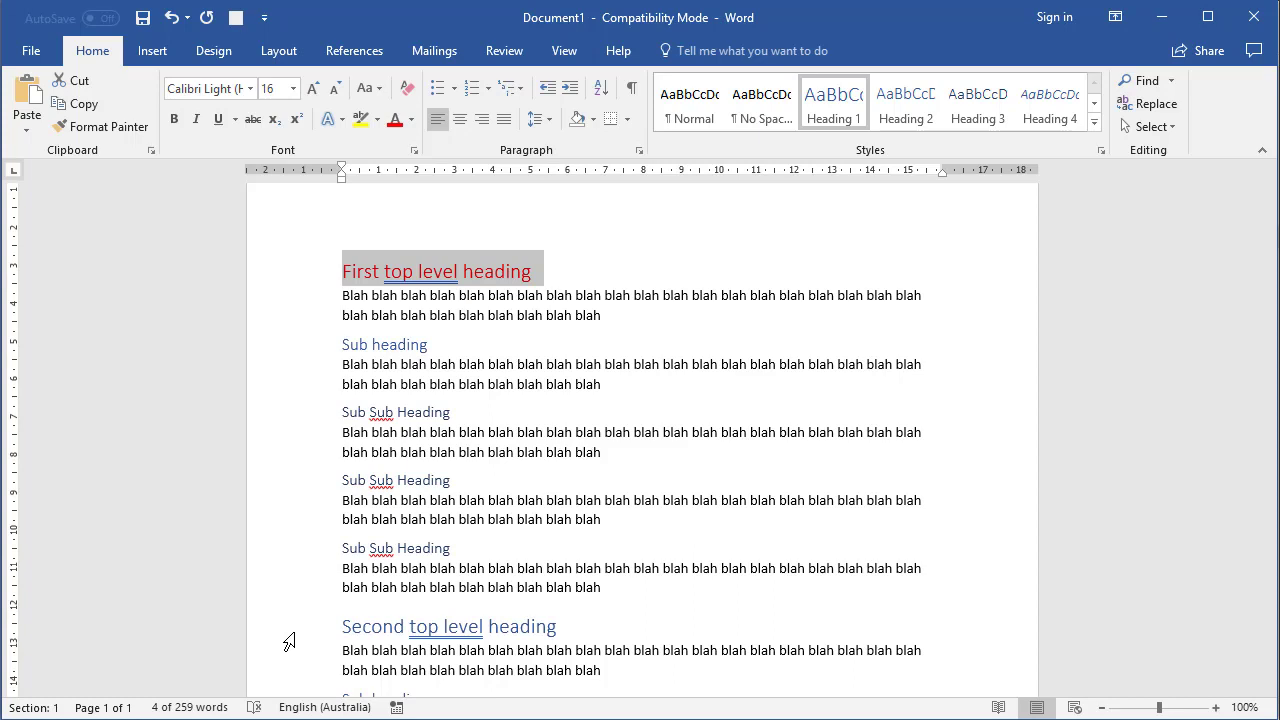
pyautogui.rightClick(845, 105)
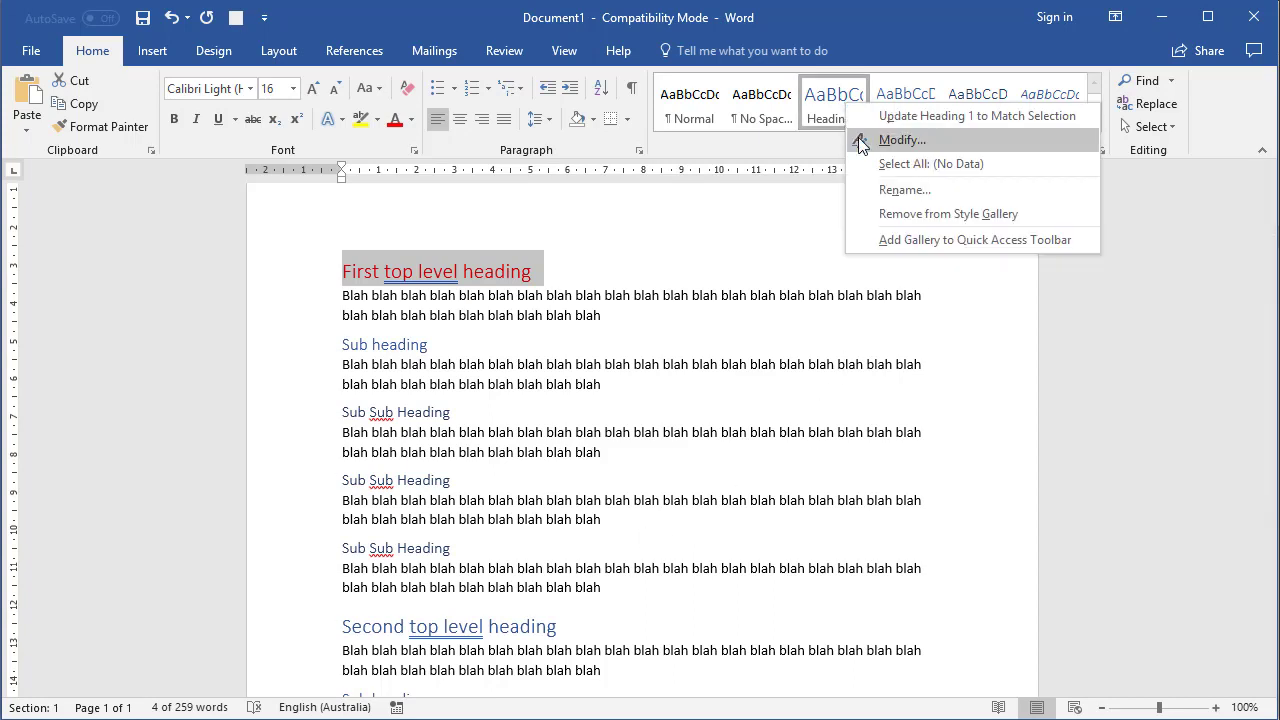
# Turn on Automatically update for Heading 1, then colour the heading green
pyautogui.click(862, 141)
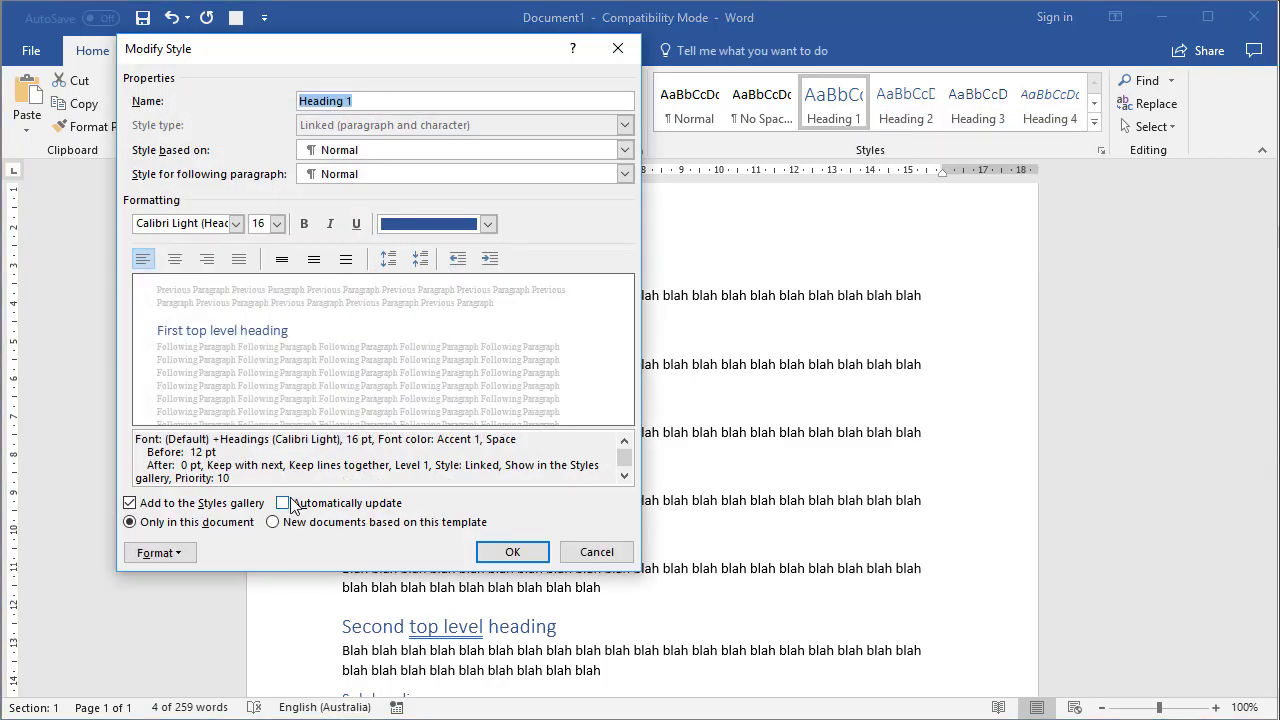
pyautogui.click(283, 503)
pyautogui.click(512, 552)
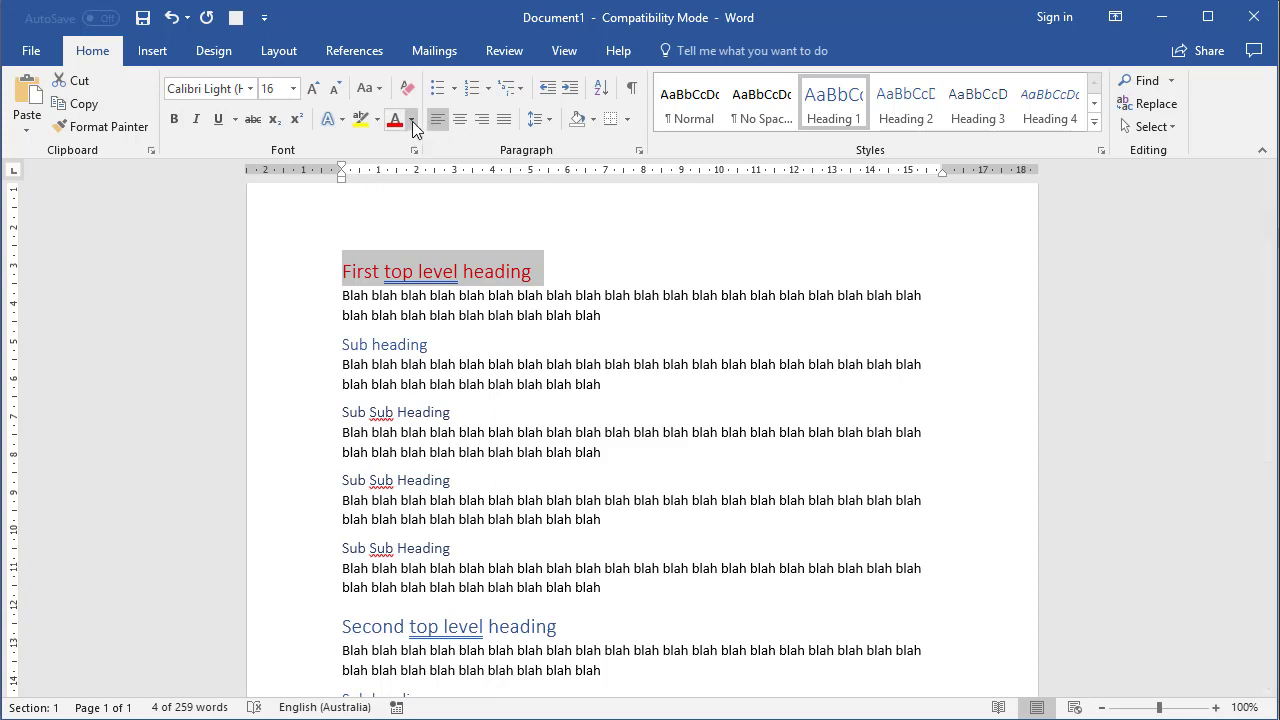
pyautogui.click(410, 121)
pyautogui.click(478, 300)
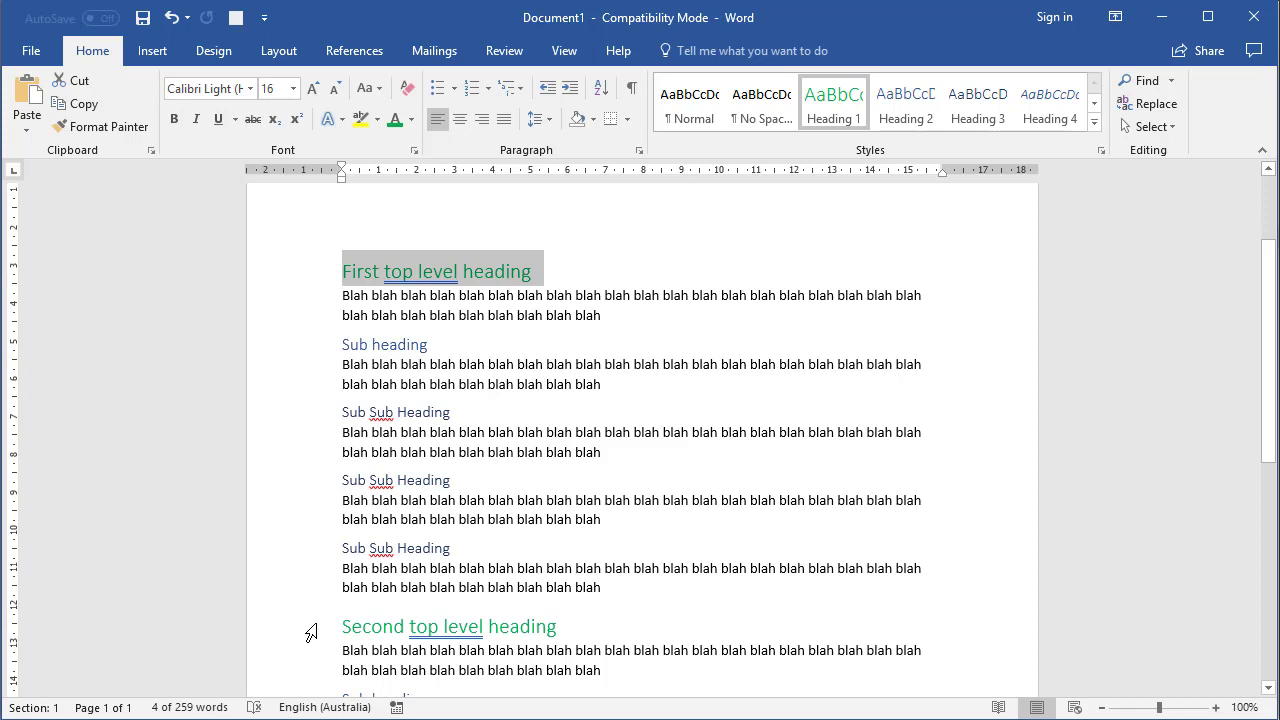
pyautogui.moveTo(385, 344)
pyautogui.click(260, 347)
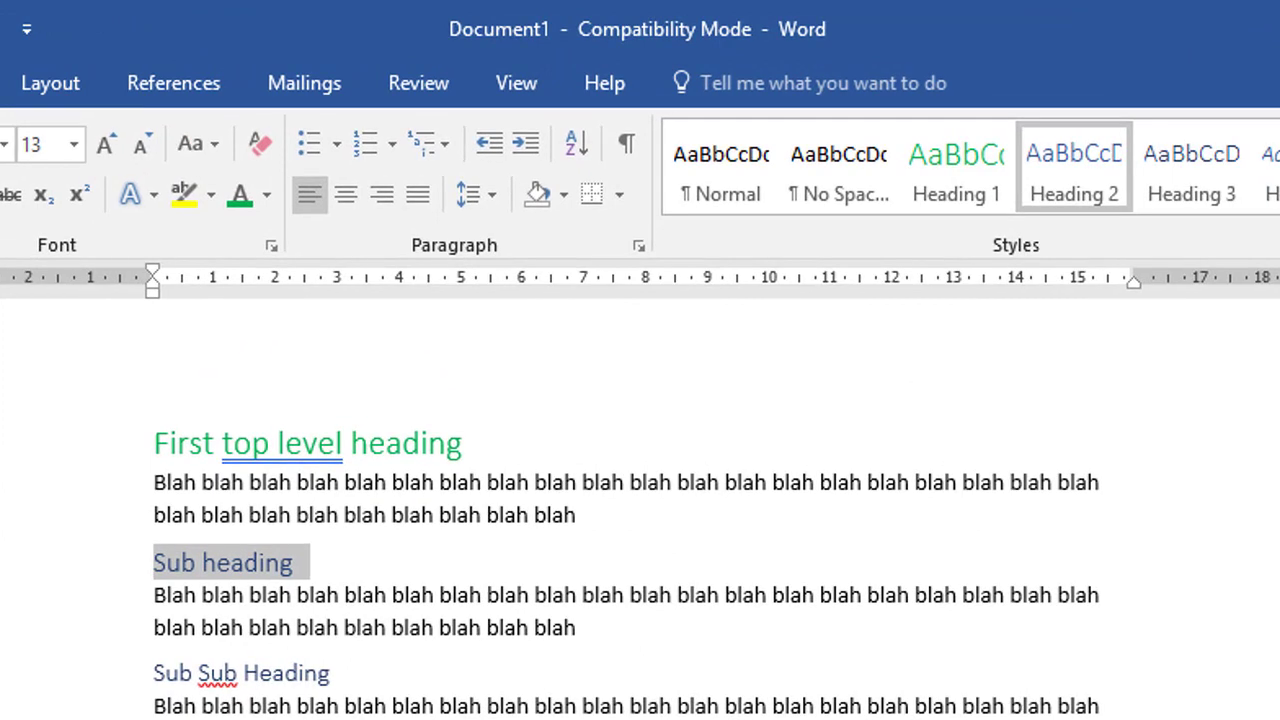
pyautogui.click(201, 443)
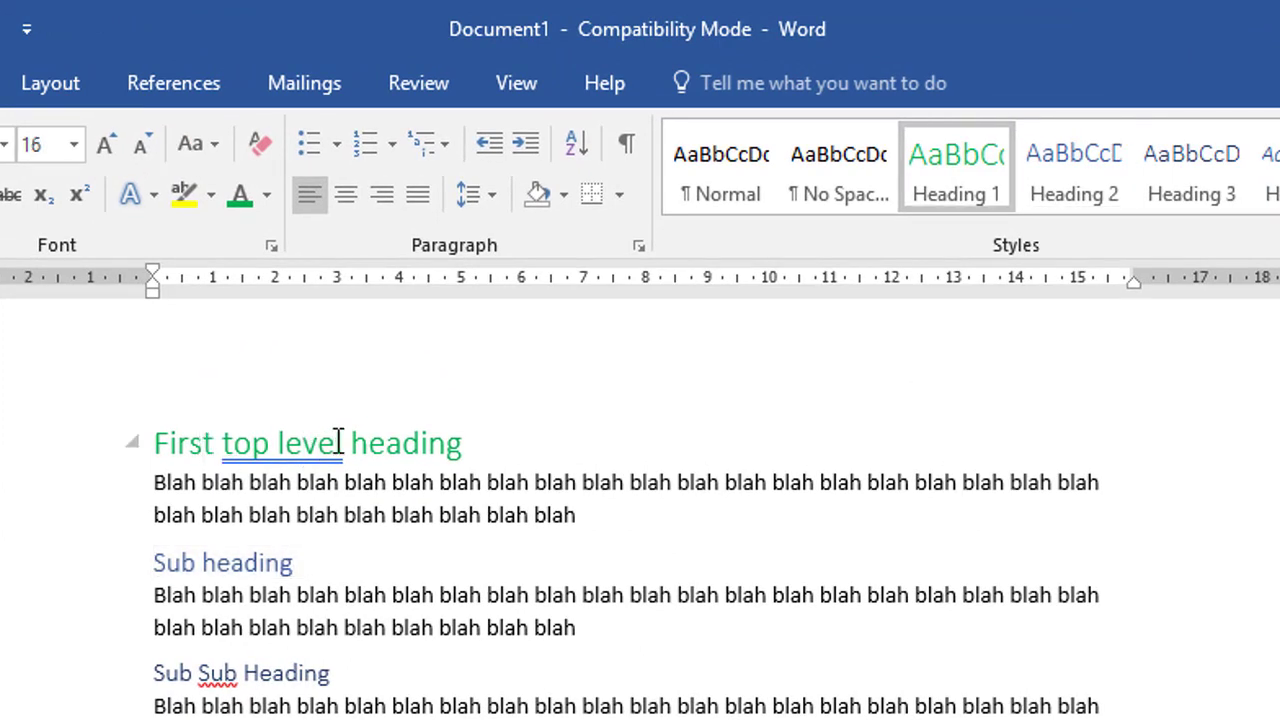
# Apply the heading-linked 1 / 1.1 / 1.1.1 multilevel list from the List Library
pyautogui.click(437, 156)
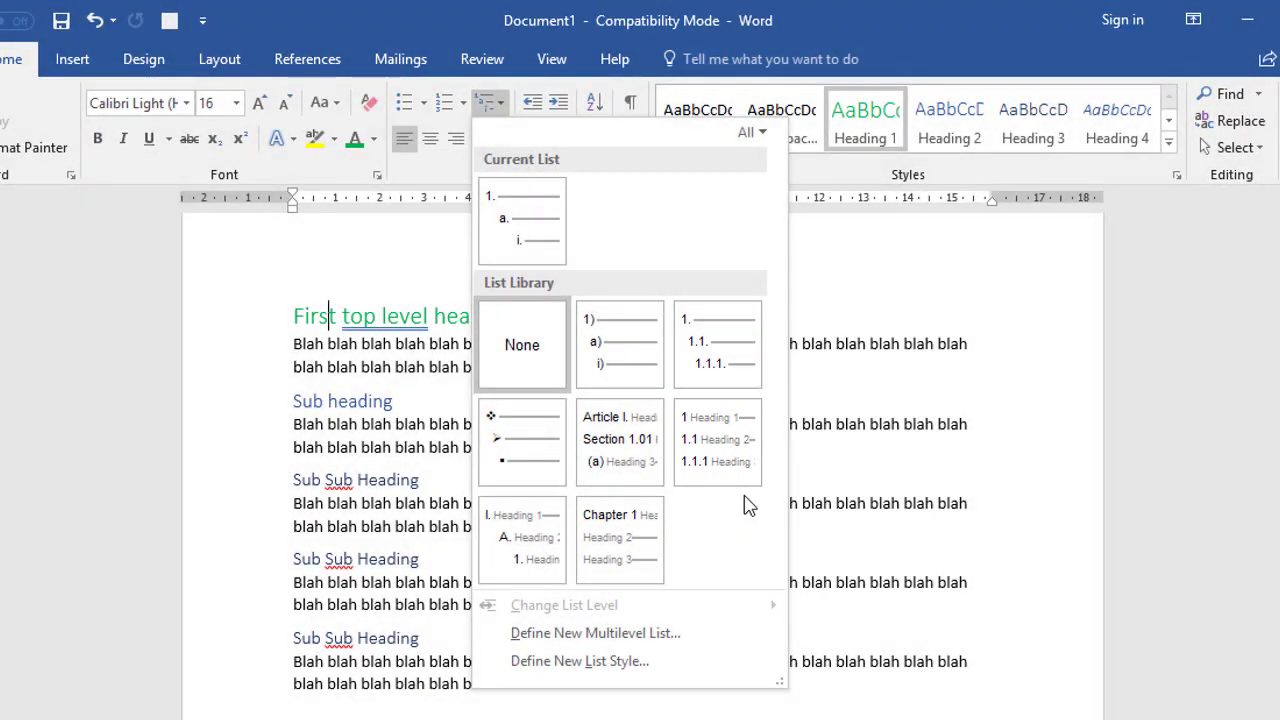
pyautogui.moveTo(717, 441)
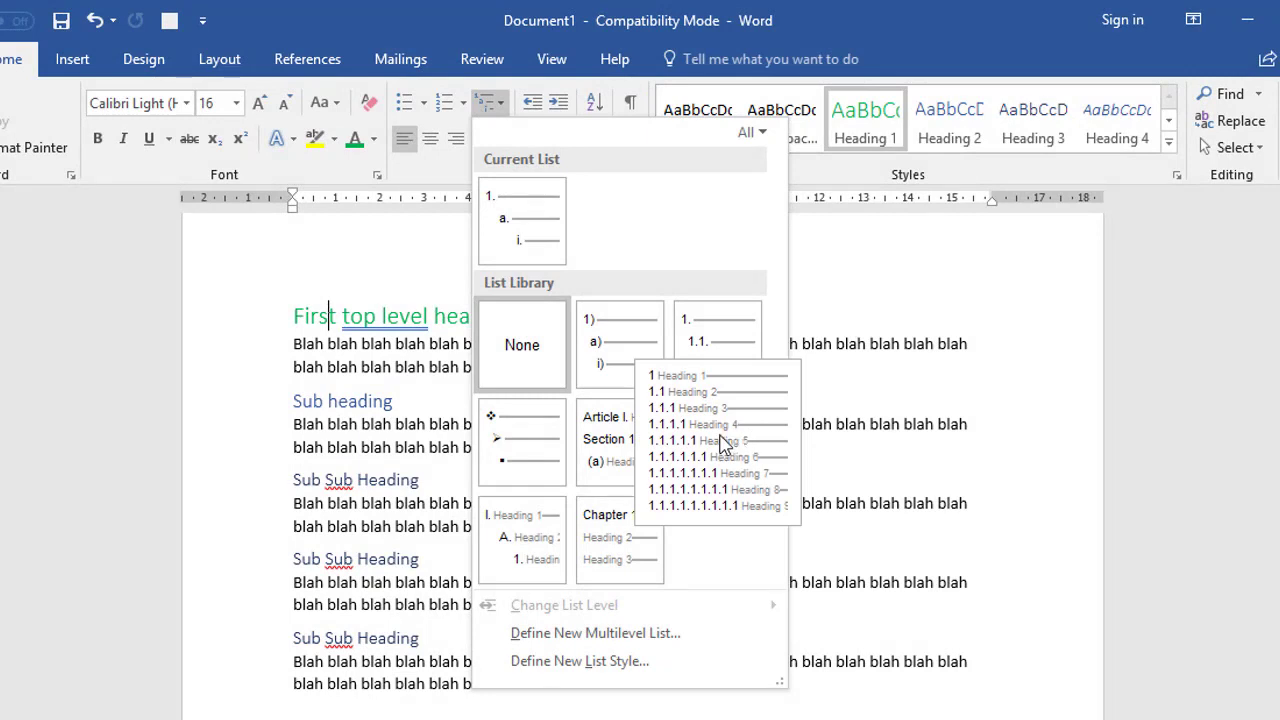
pyautogui.click(730, 445)
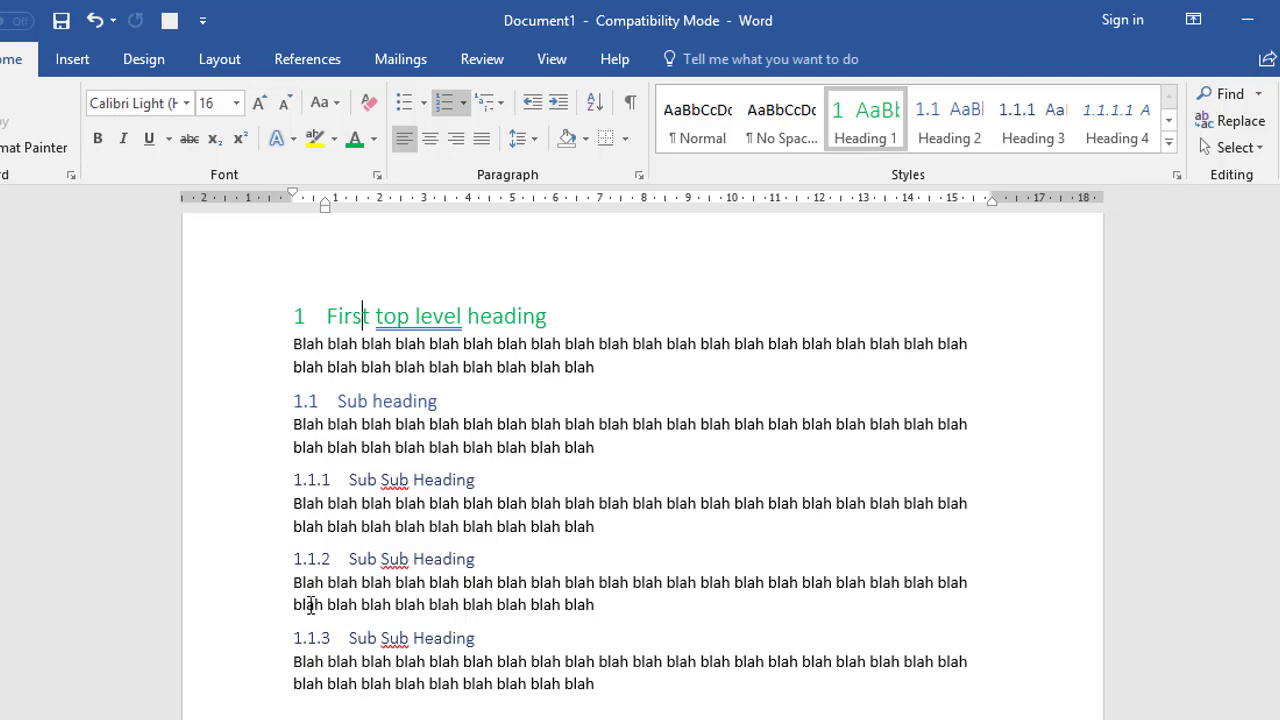
# Add the centred Table of Contents title and open References > Table of Contents below it
pyautogui.hotkey('ctrl', 'z')
pyautogui.click(439, 401)
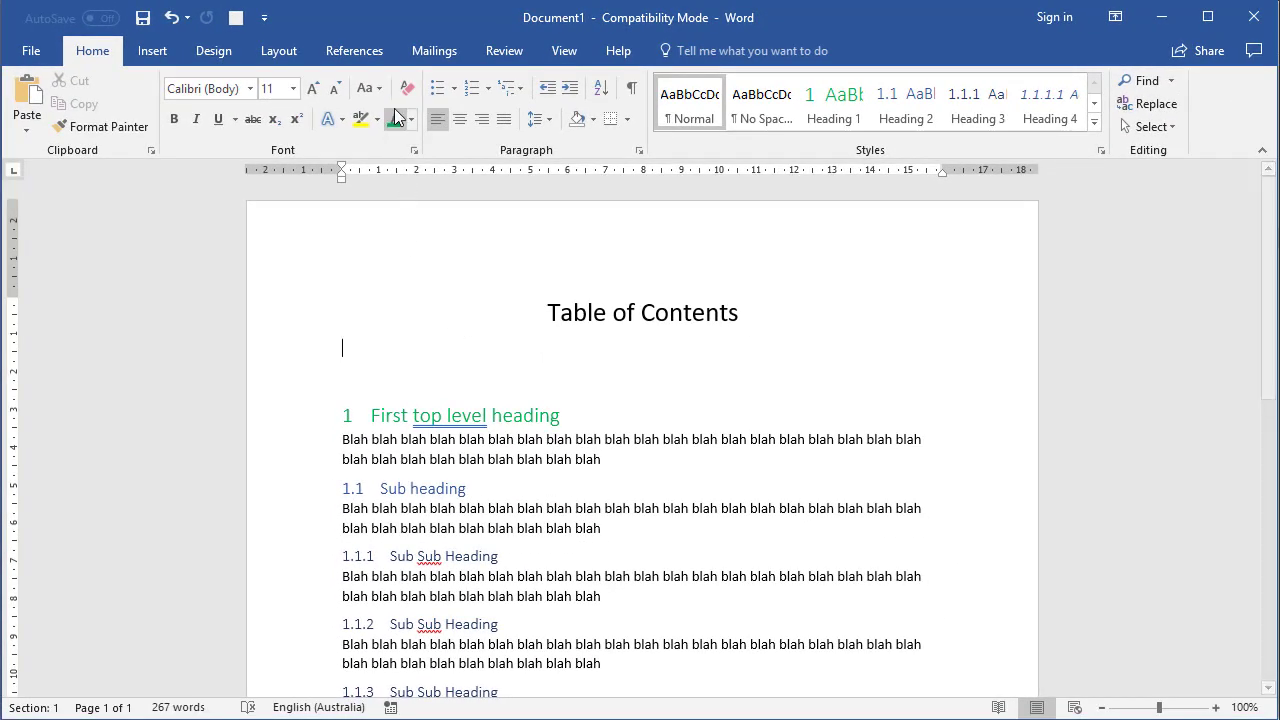
pyautogui.click(354, 50)
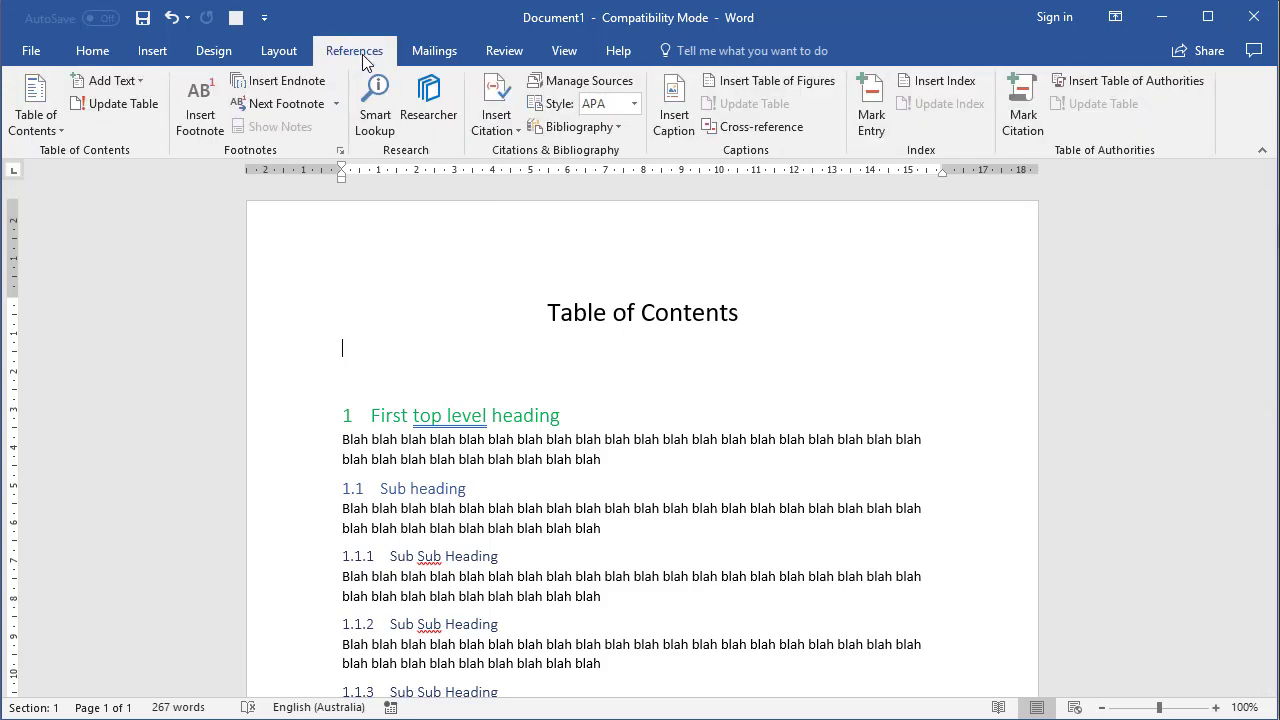
pyautogui.click(44, 118)
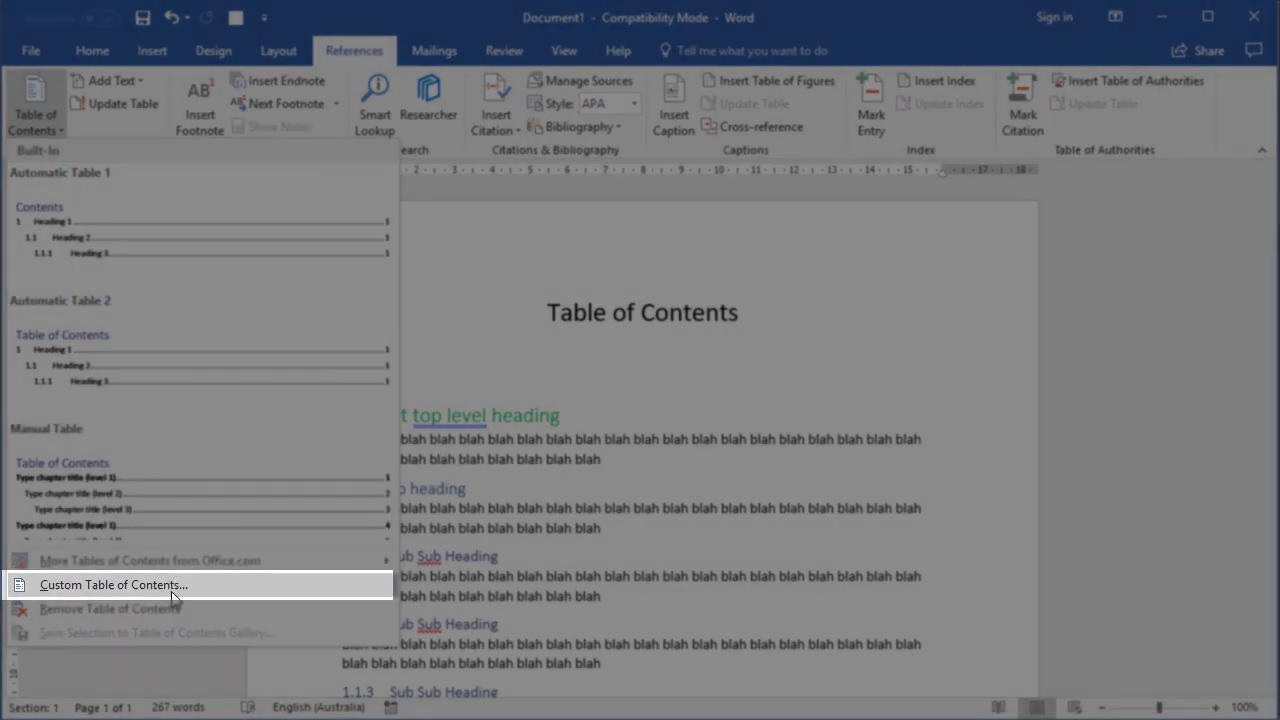
# In Custom Table of Contents, preview Classic, Distinctive and Fancy, then choose Formal format
pyautogui.click(172, 595)
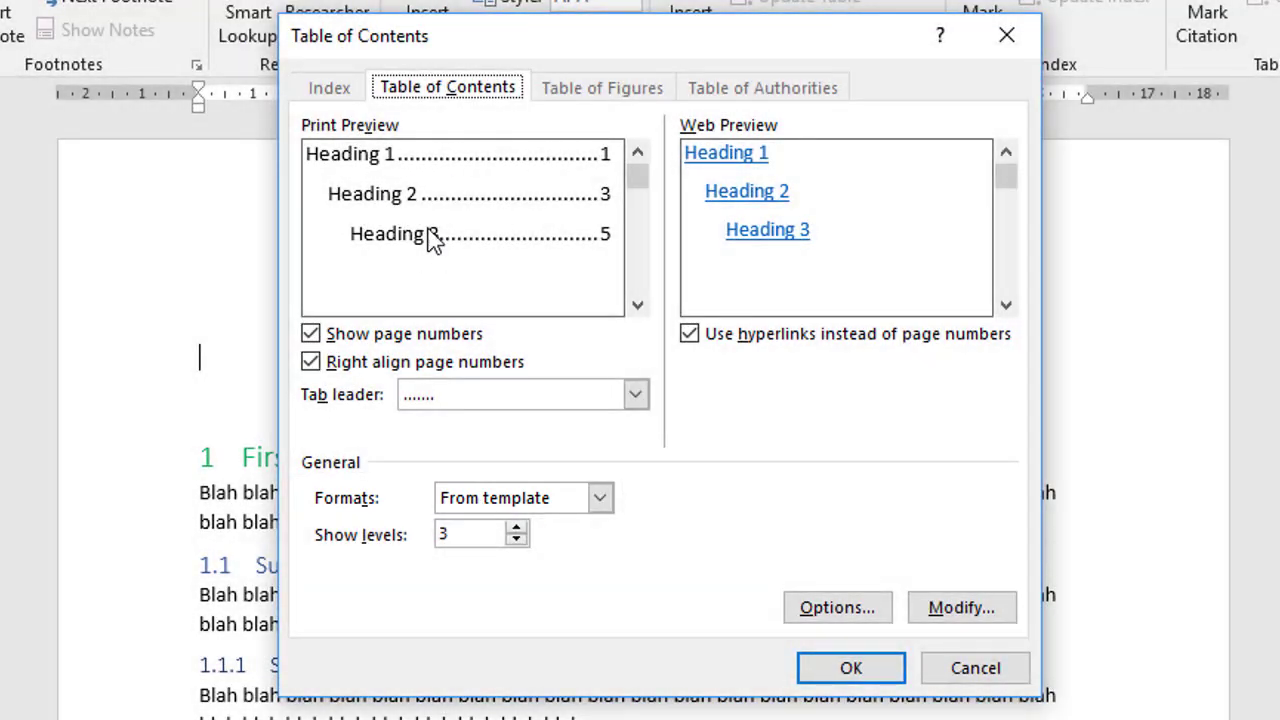
pyautogui.click(600, 498)
pyautogui.click(526, 543)
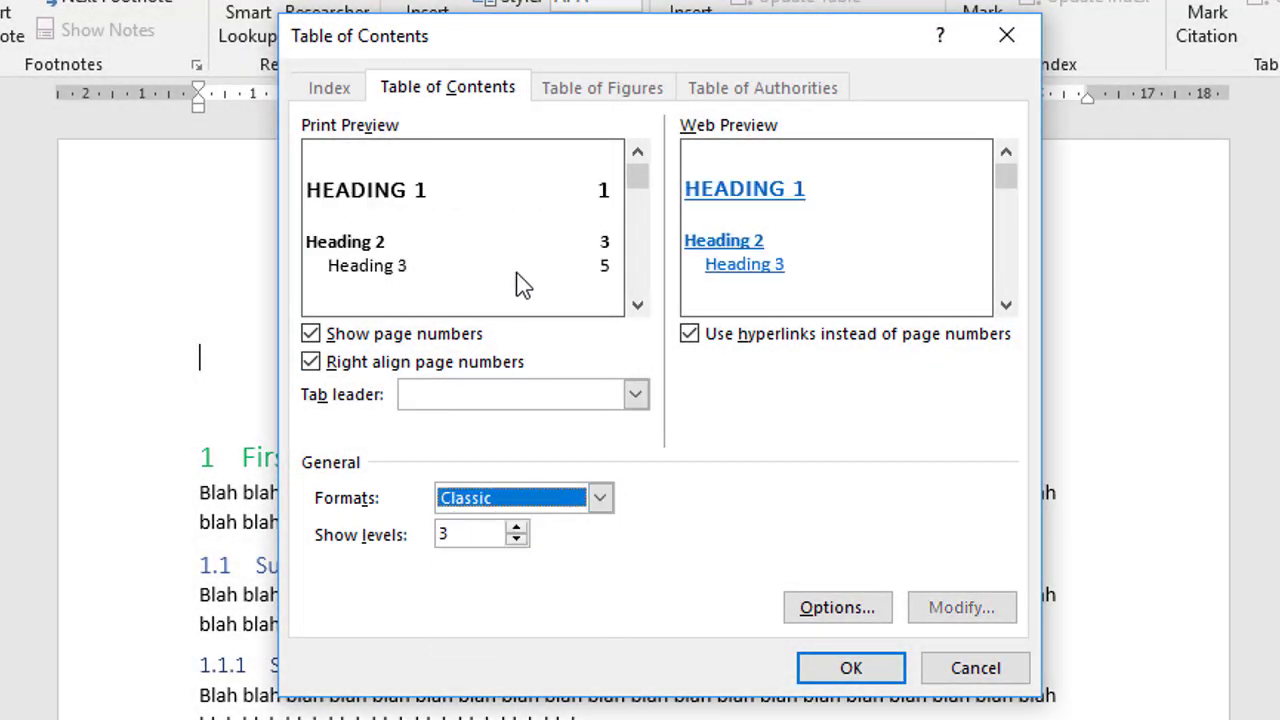
pyautogui.click(600, 498)
pyautogui.click(525, 564)
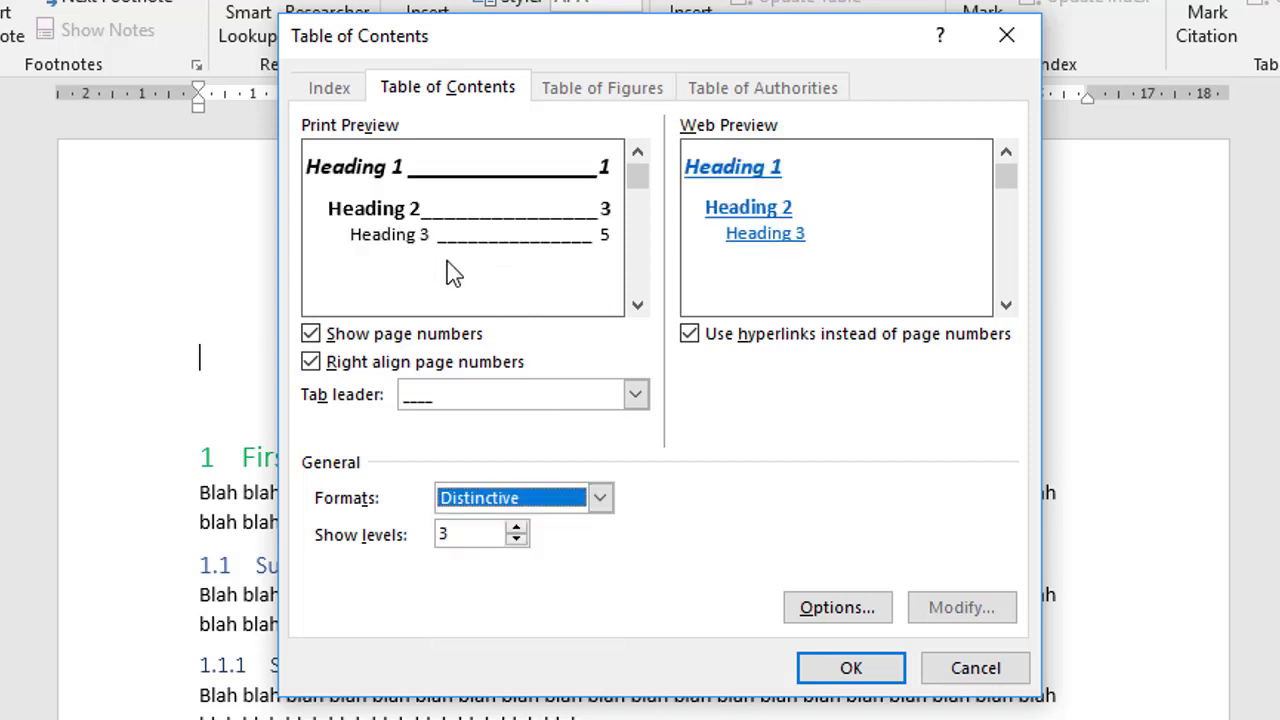
pyautogui.click(600, 498)
pyautogui.click(560, 582)
pyautogui.click(600, 498)
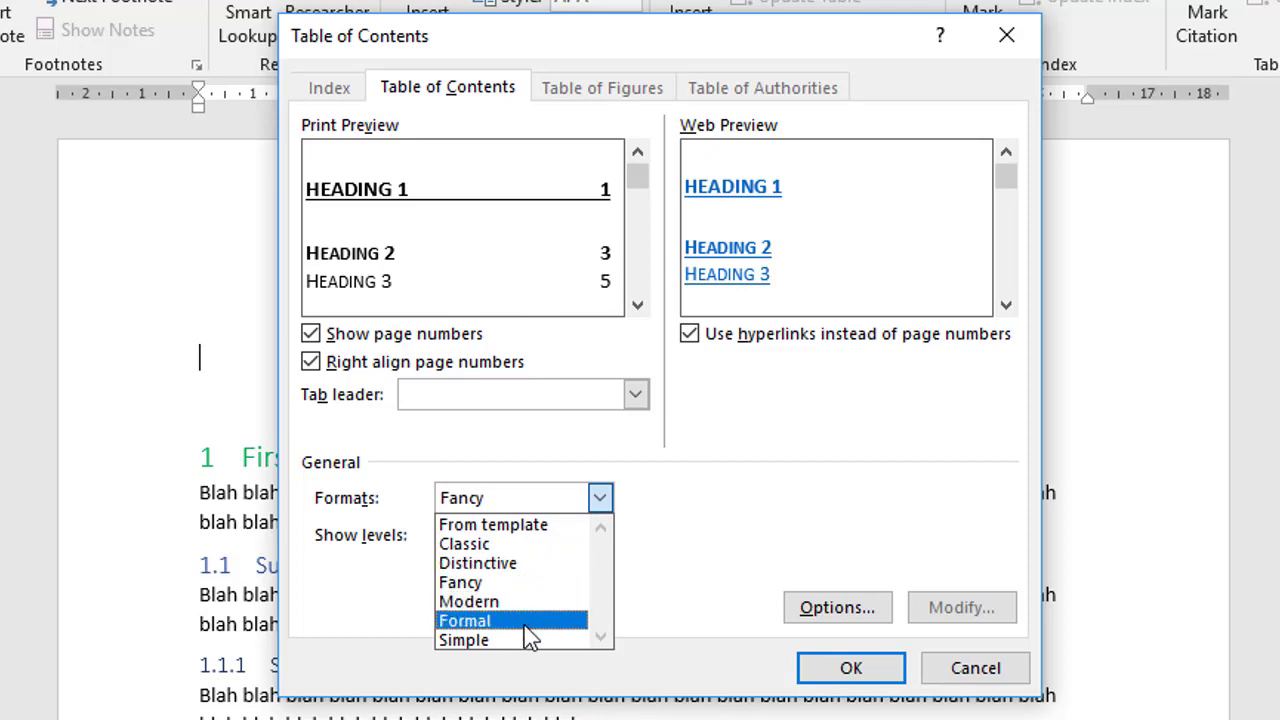
pyautogui.click(510, 621)
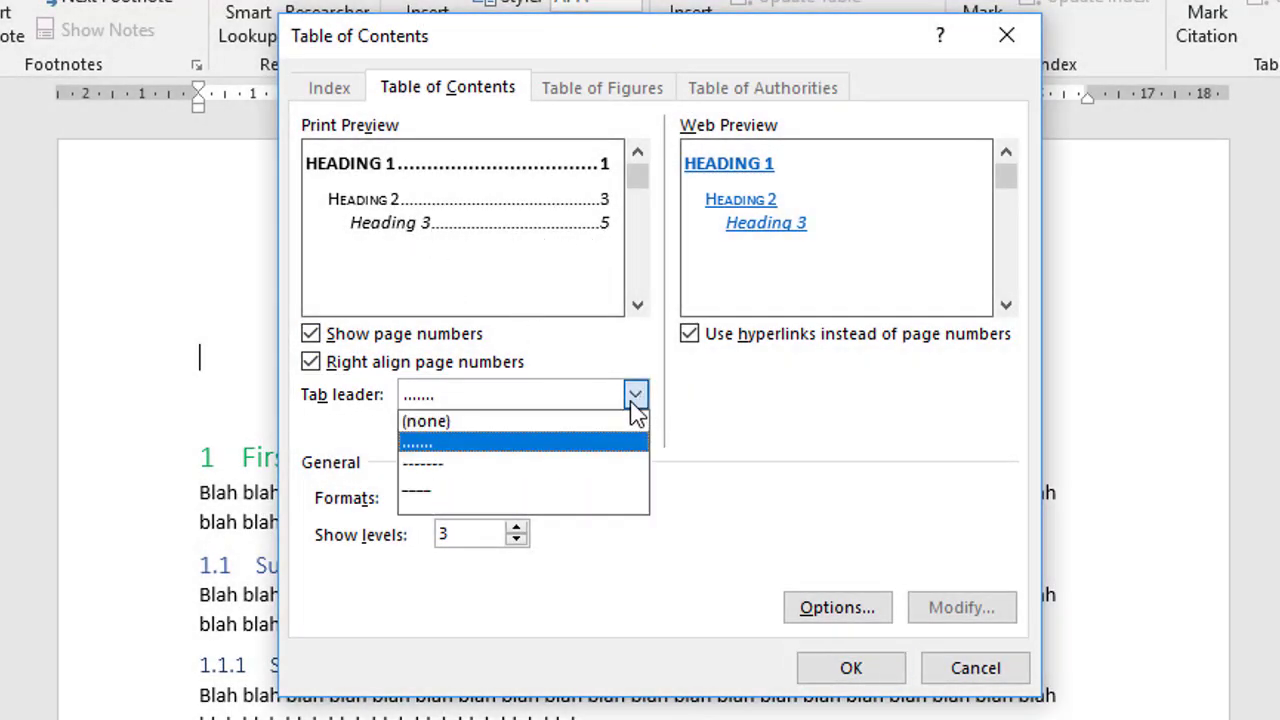
# Keep the dotted leader and right-aligned page numbers, toggling alignment off and back on
pyautogui.click(541, 392)
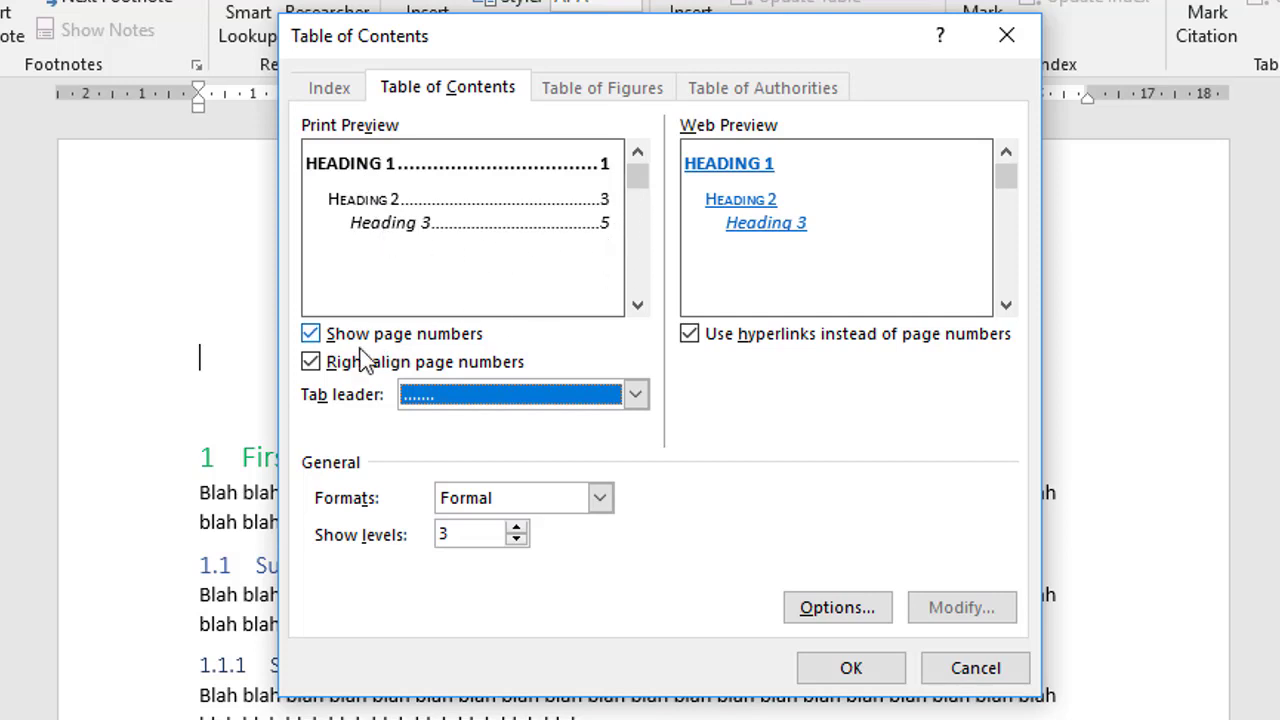
pyautogui.click(310, 362)
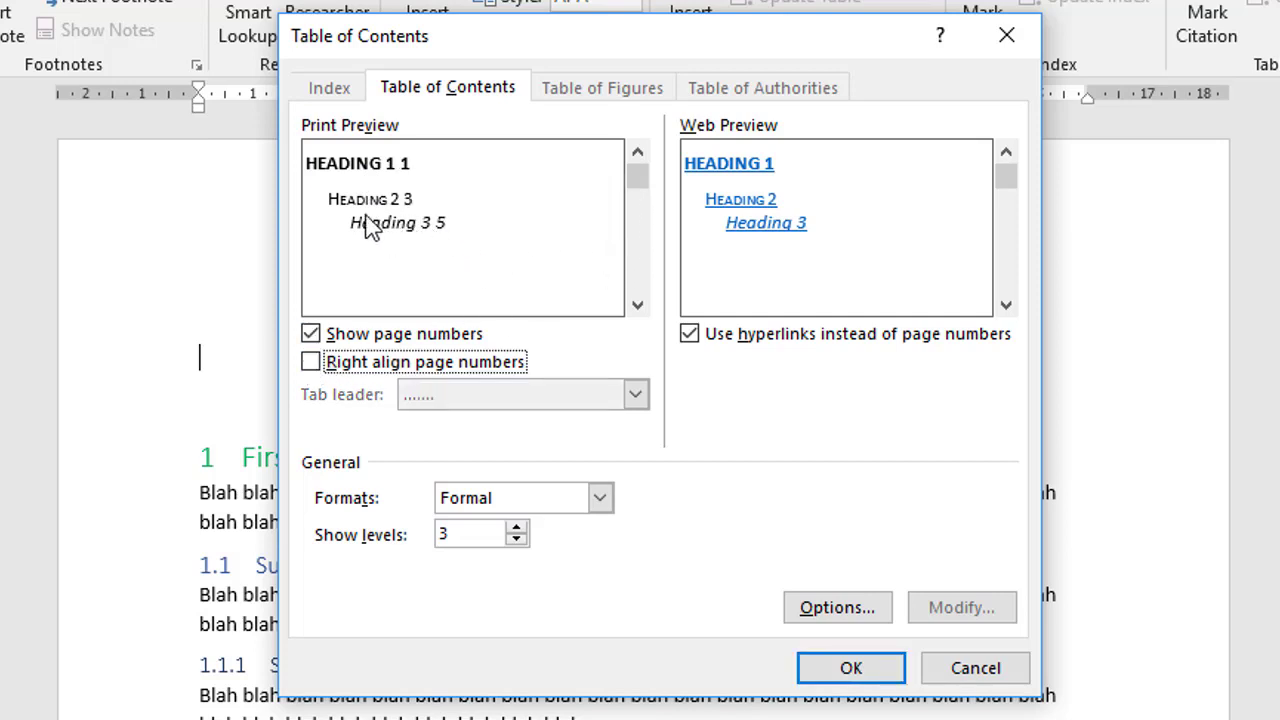
pyautogui.click(311, 364)
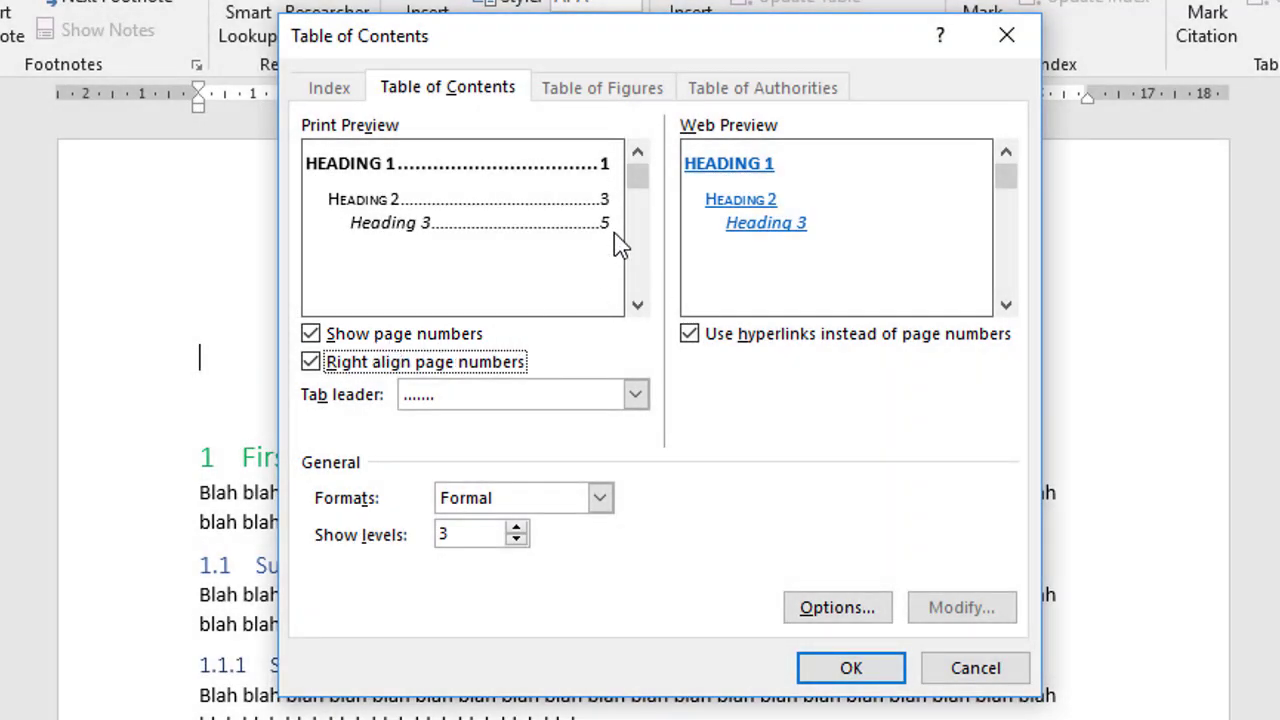
pyautogui.hotkey('alt', 't')
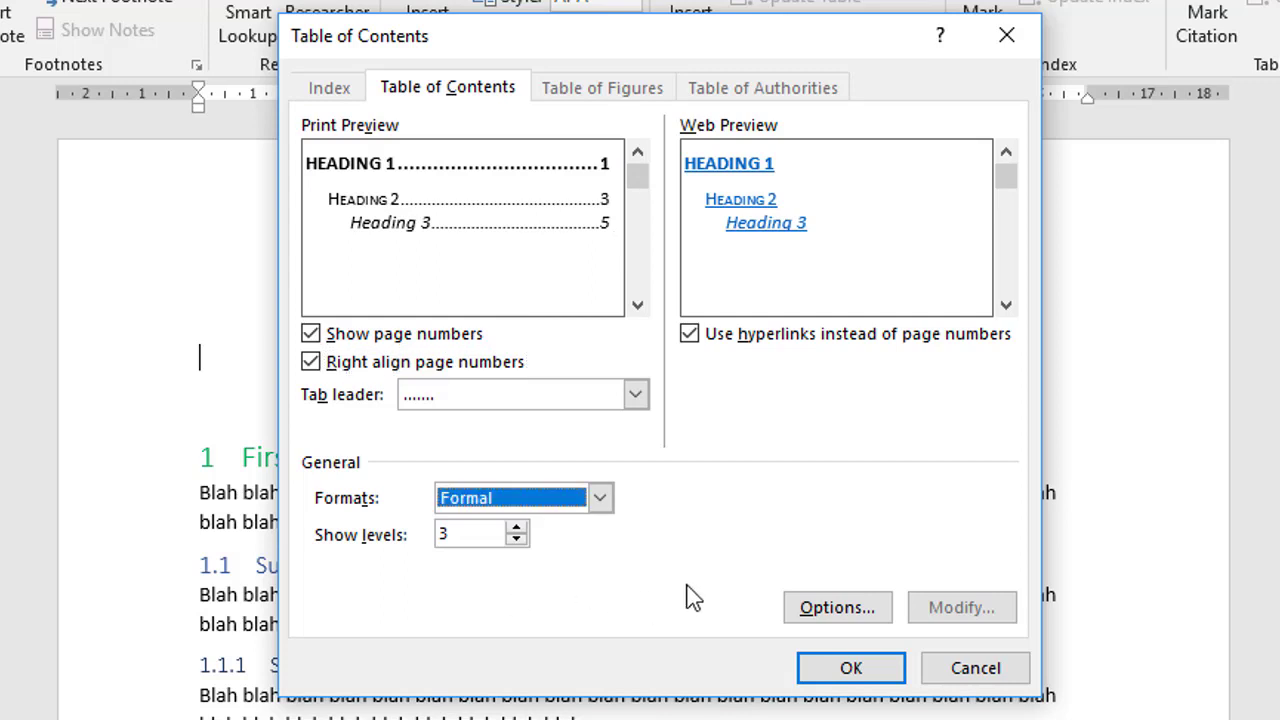
pyautogui.click(600, 498)
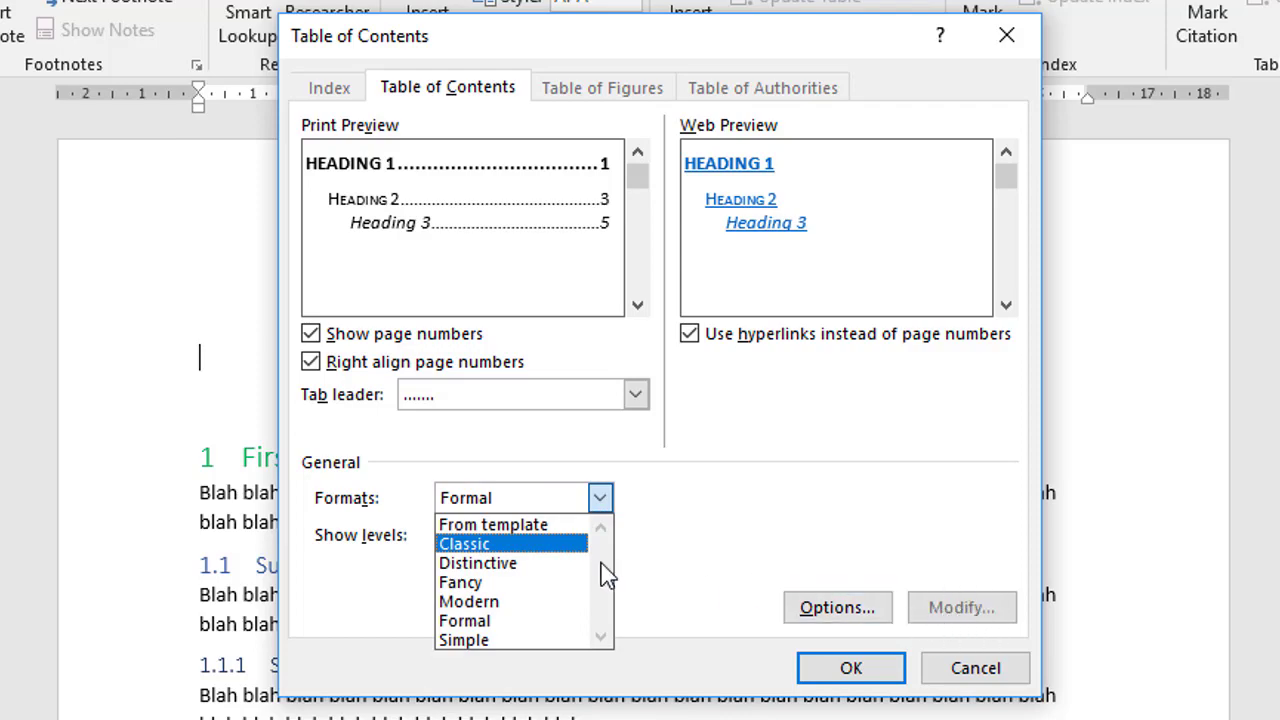
# Set the contents format to From template and move the dialog aside
pyautogui.click(541, 525)
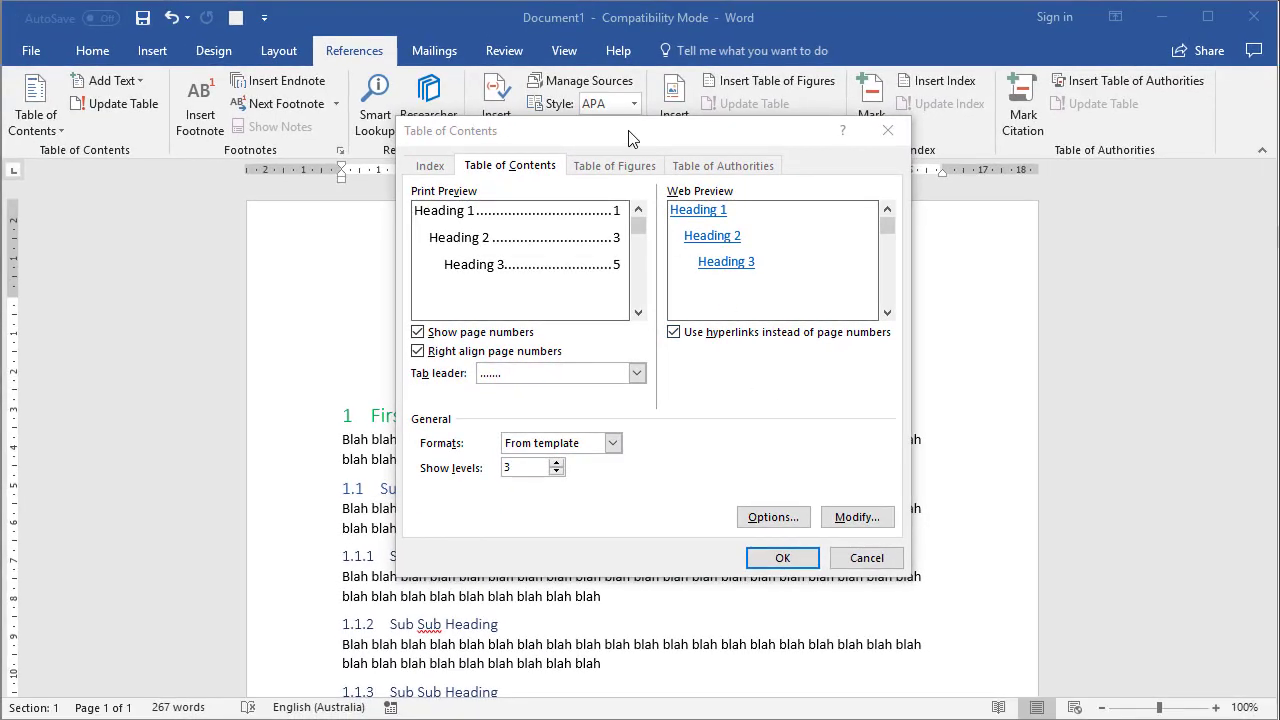
pyautogui.moveTo(630, 138); pyautogui.dragTo(729, 156)
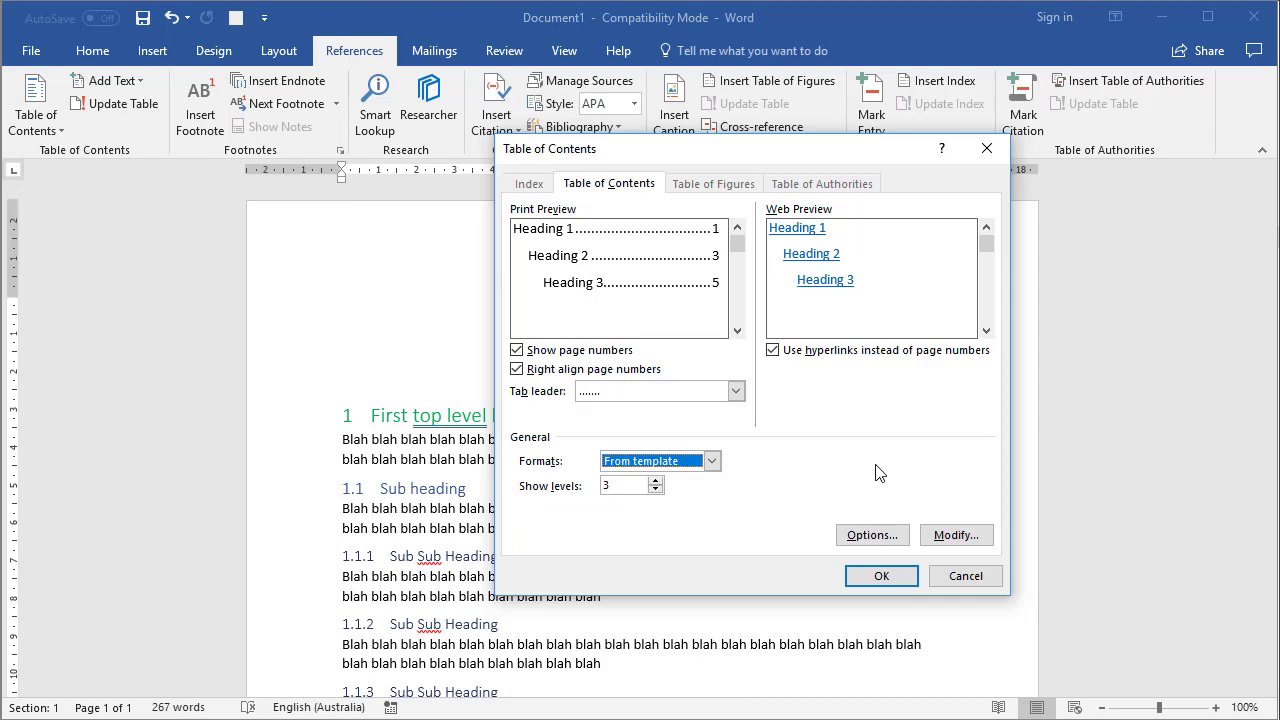
pyautogui.moveTo(816, 157); pyautogui.dragTo(1004, 196)
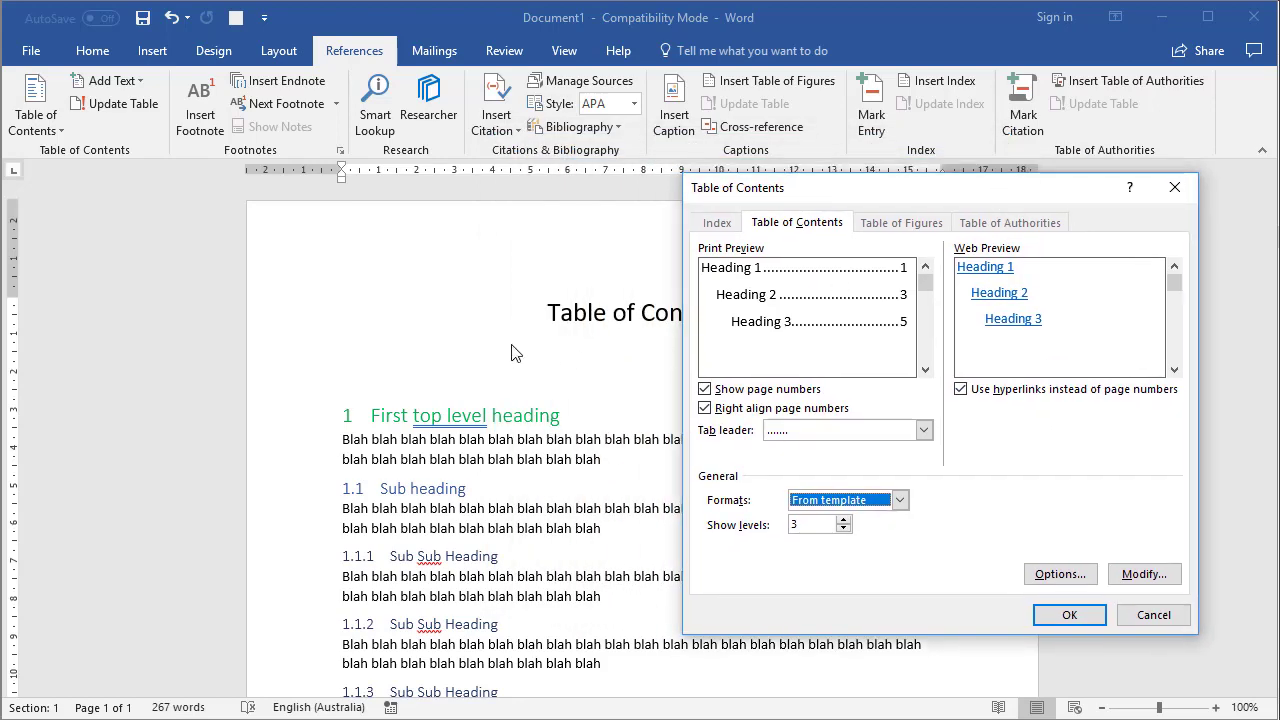
# Review the TOC 1 style's modify settings and Format menu, then close the Style list unchanged
pyautogui.click(1143, 573)
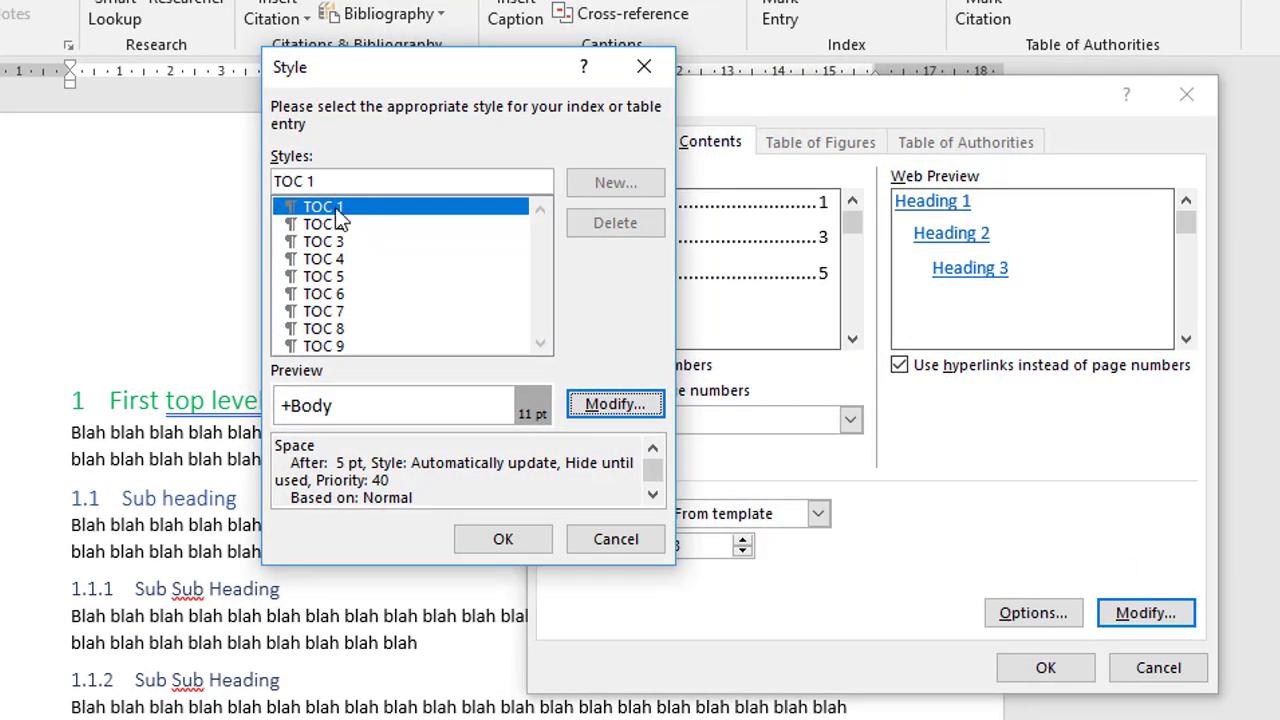
pyautogui.click(611, 407)
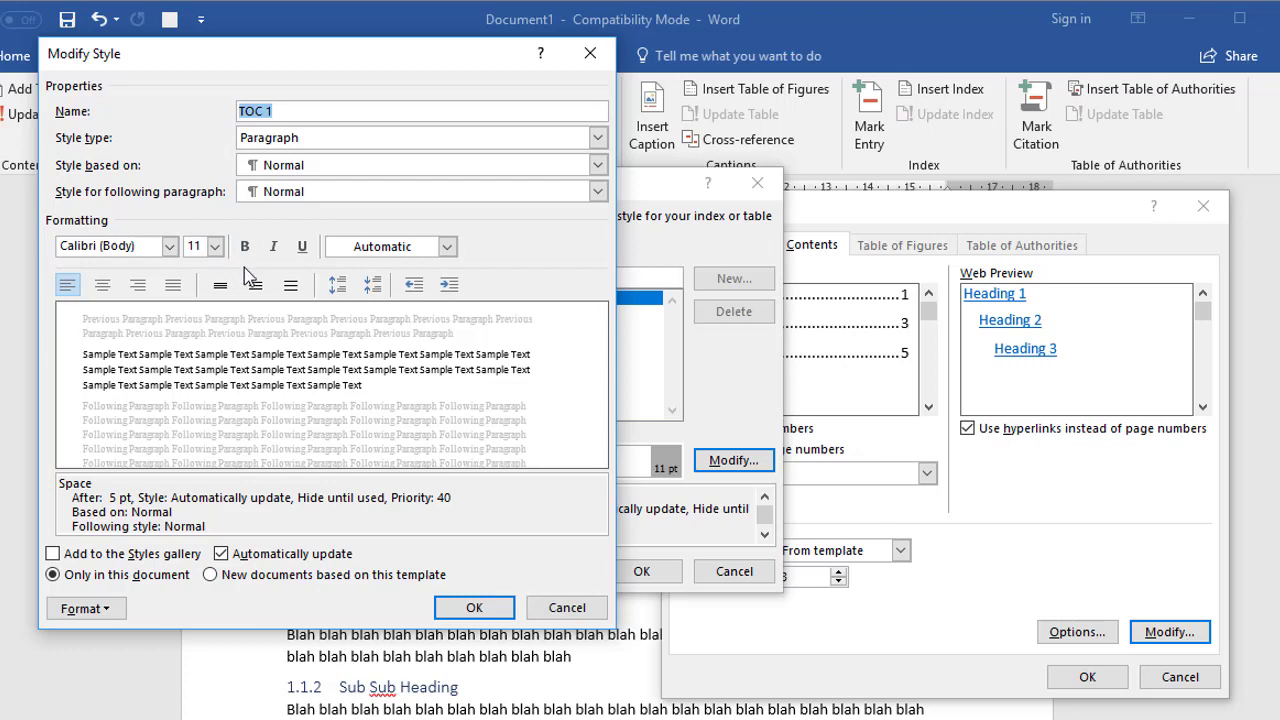
pyautogui.click(110, 608)
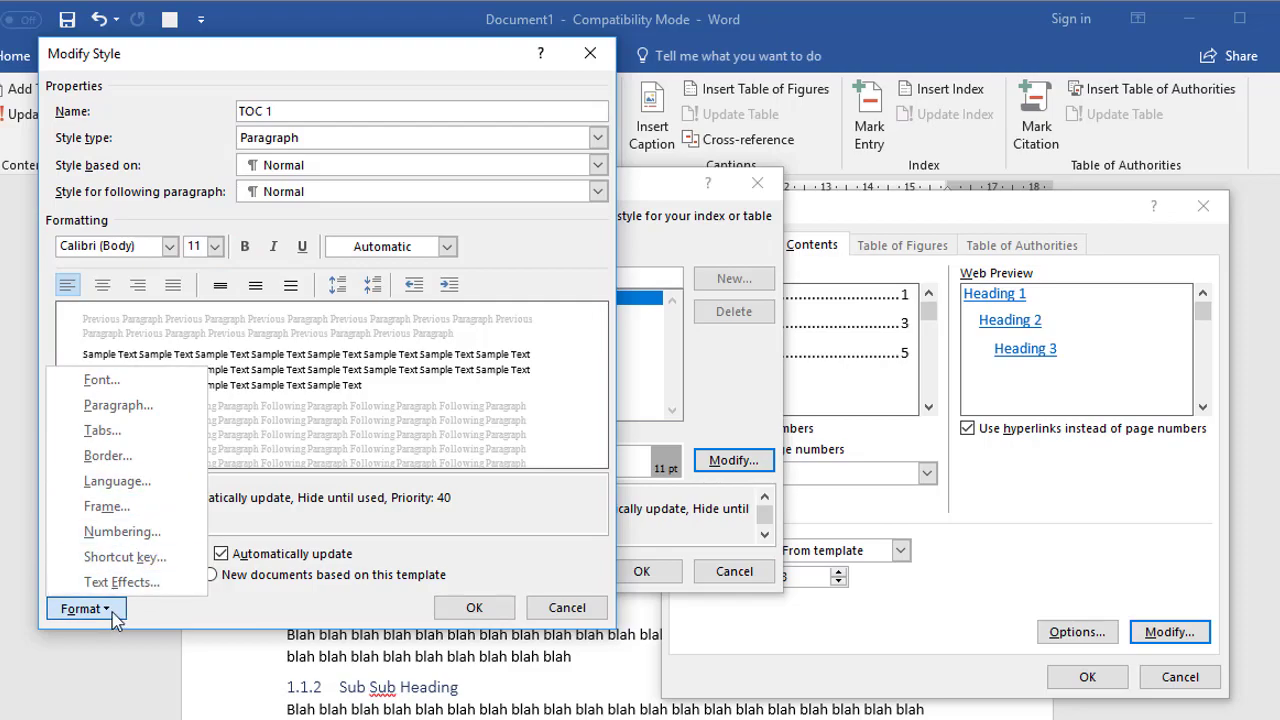
pyautogui.click(244, 608)
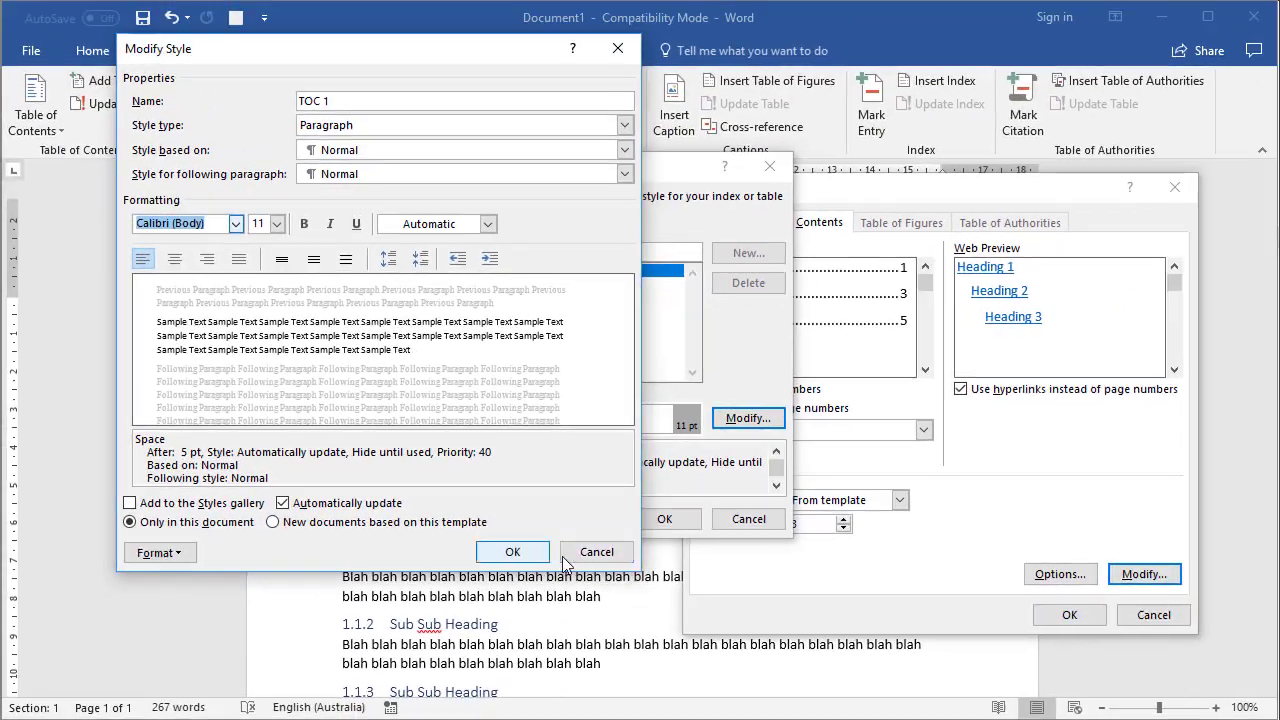
pyautogui.click(535, 547)
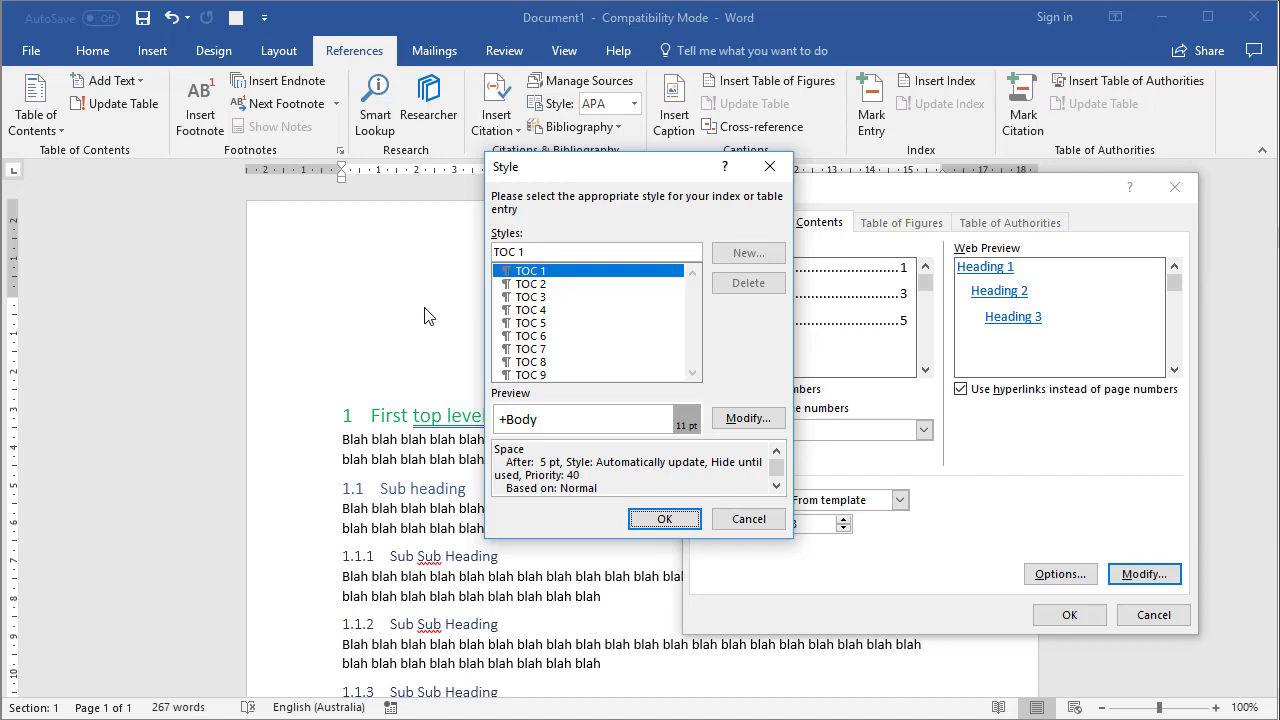
pyautogui.click(741, 519)
pyautogui.moveTo(983, 188); pyautogui.dragTo(725, 131)
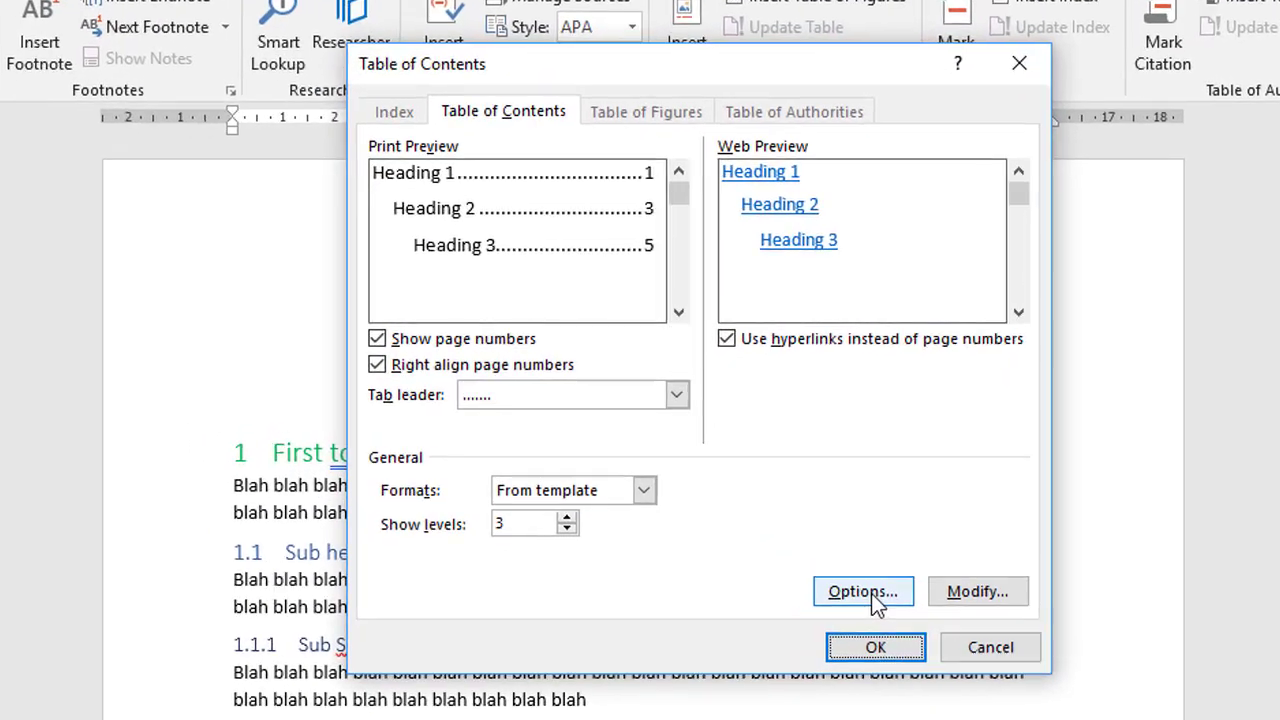
pyautogui.click(862, 592)
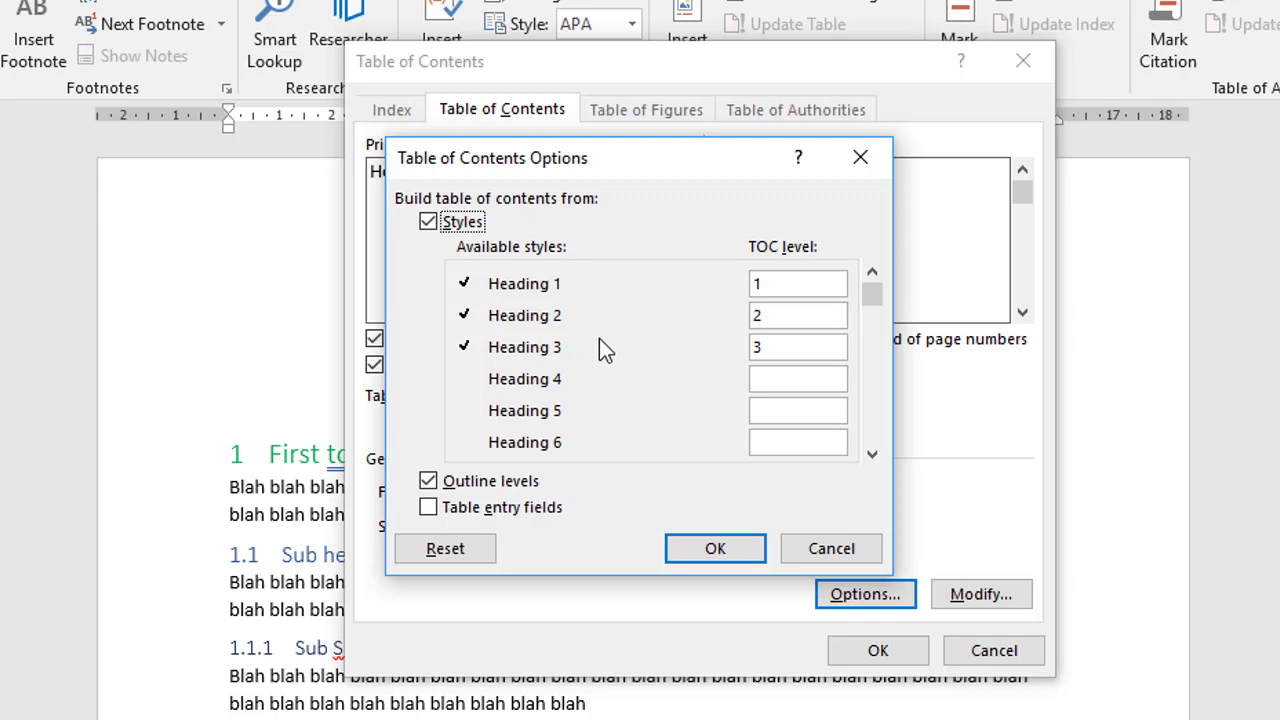
pyautogui.click(779, 347)
pyautogui.press('BackSpace')
pyautogui.moveTo(871, 300); pyautogui.dragTo(856, 483)
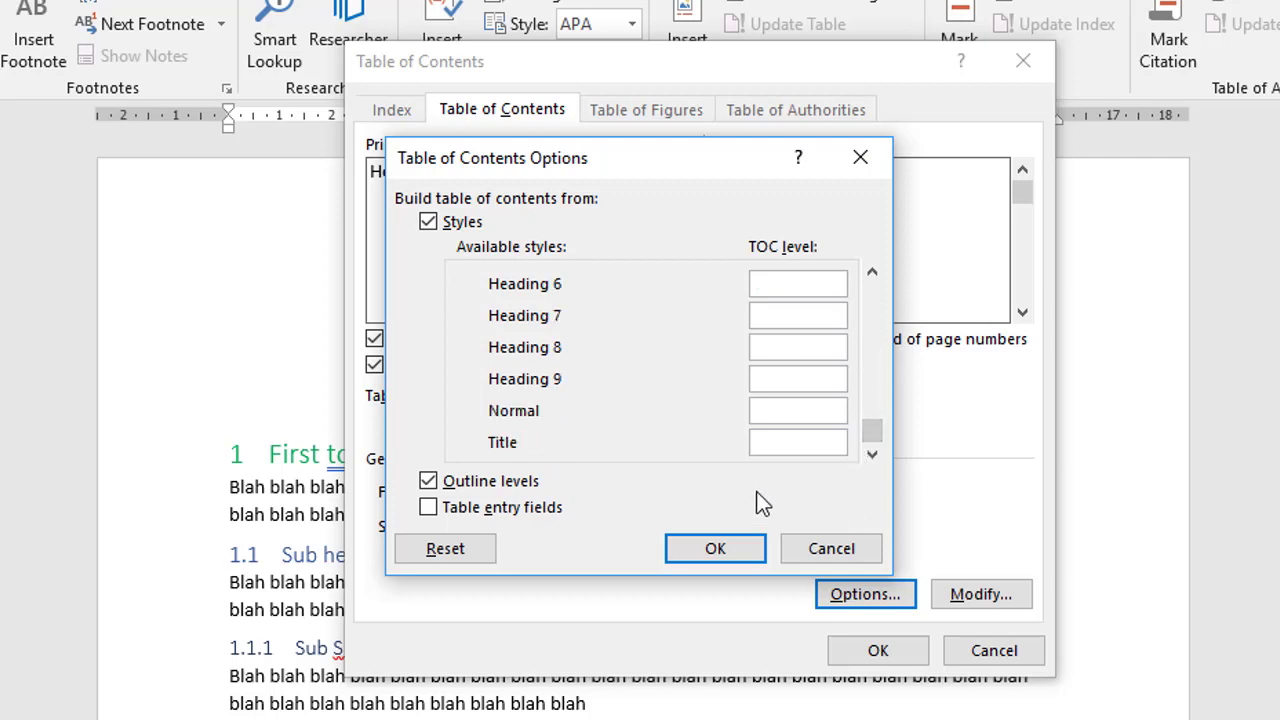
pyautogui.click(777, 443)
pyautogui.write('3')
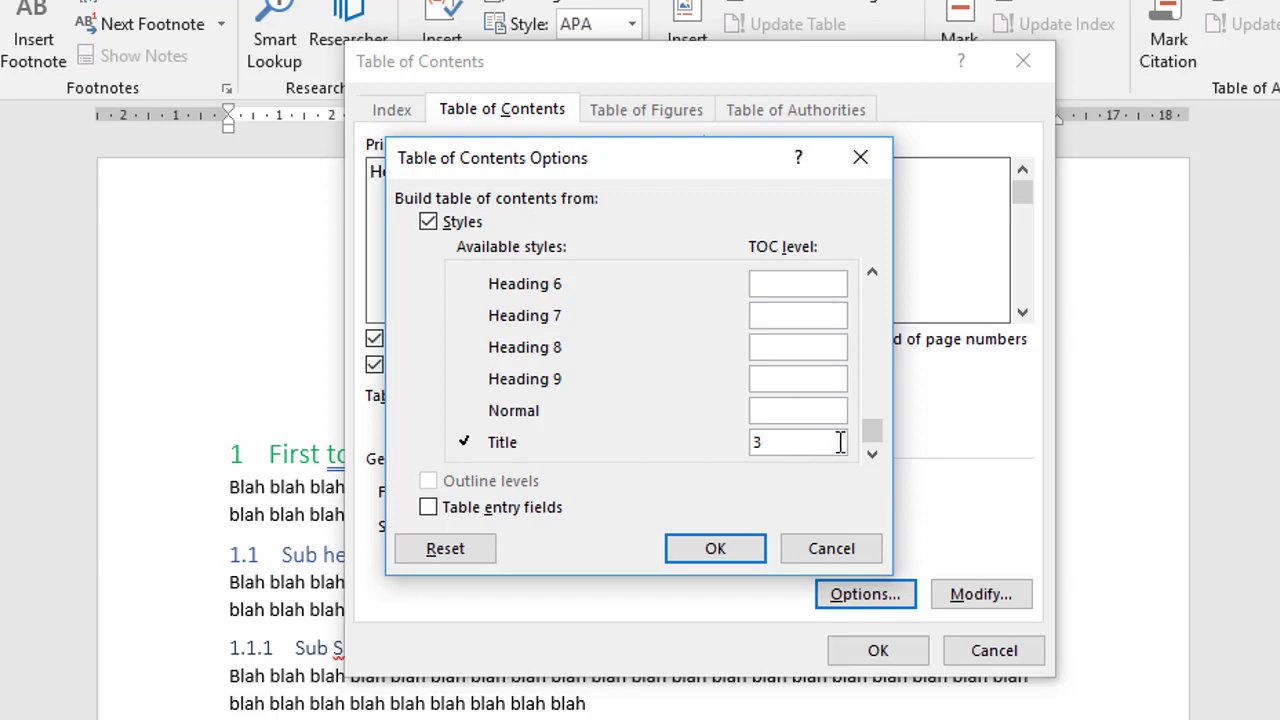
pyautogui.click(872, 274)
pyautogui.click(872, 274)
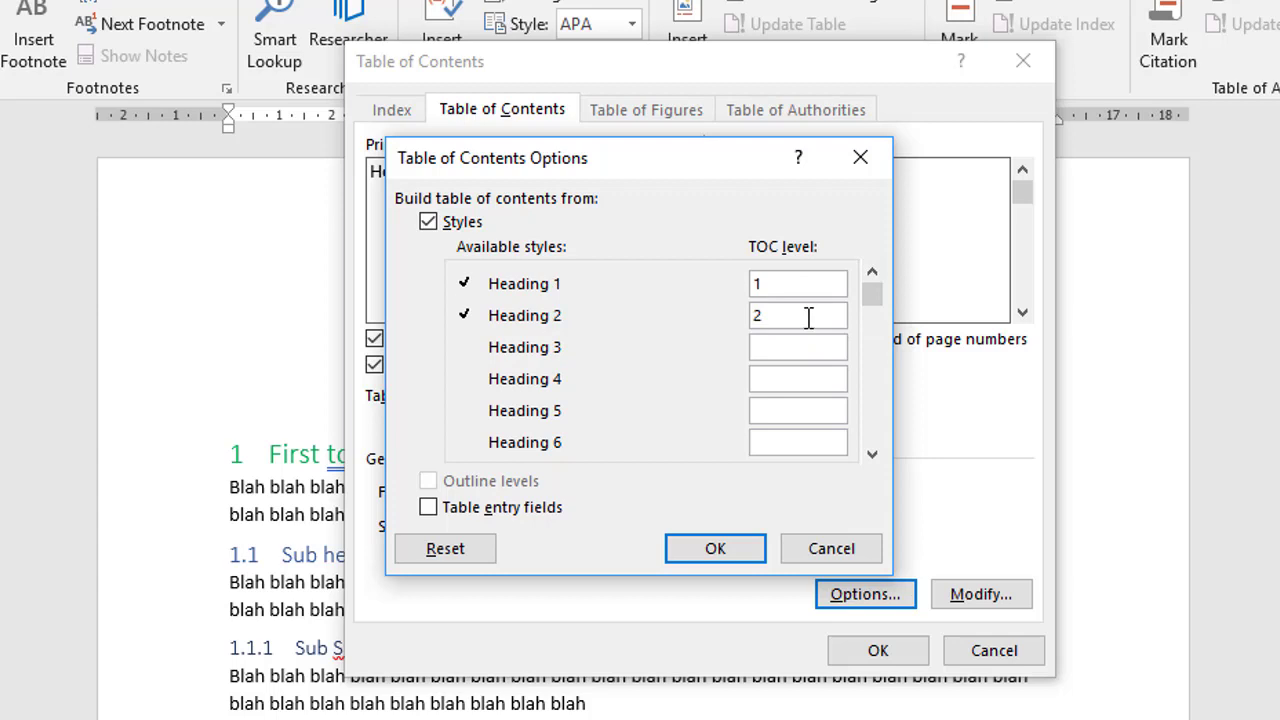
pyautogui.click(829, 550)
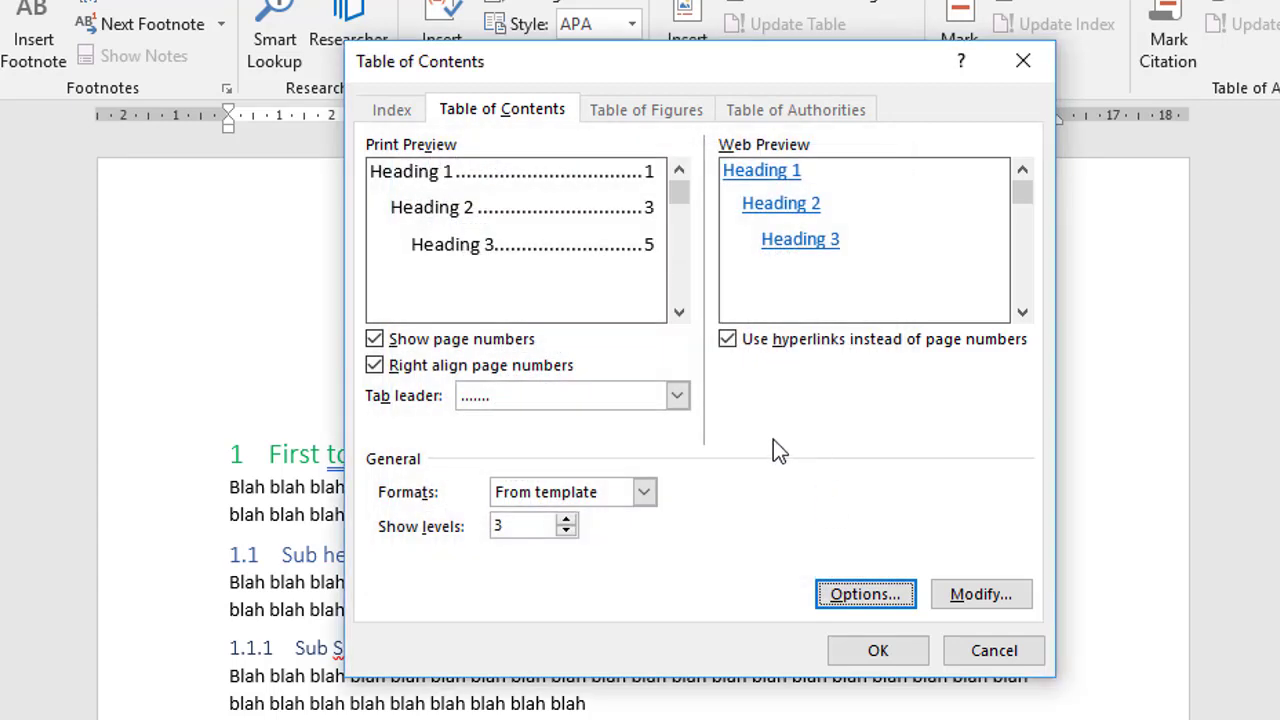
# Insert the table of contents listing all eight headings and click it to show field shading
pyautogui.click(878, 651)
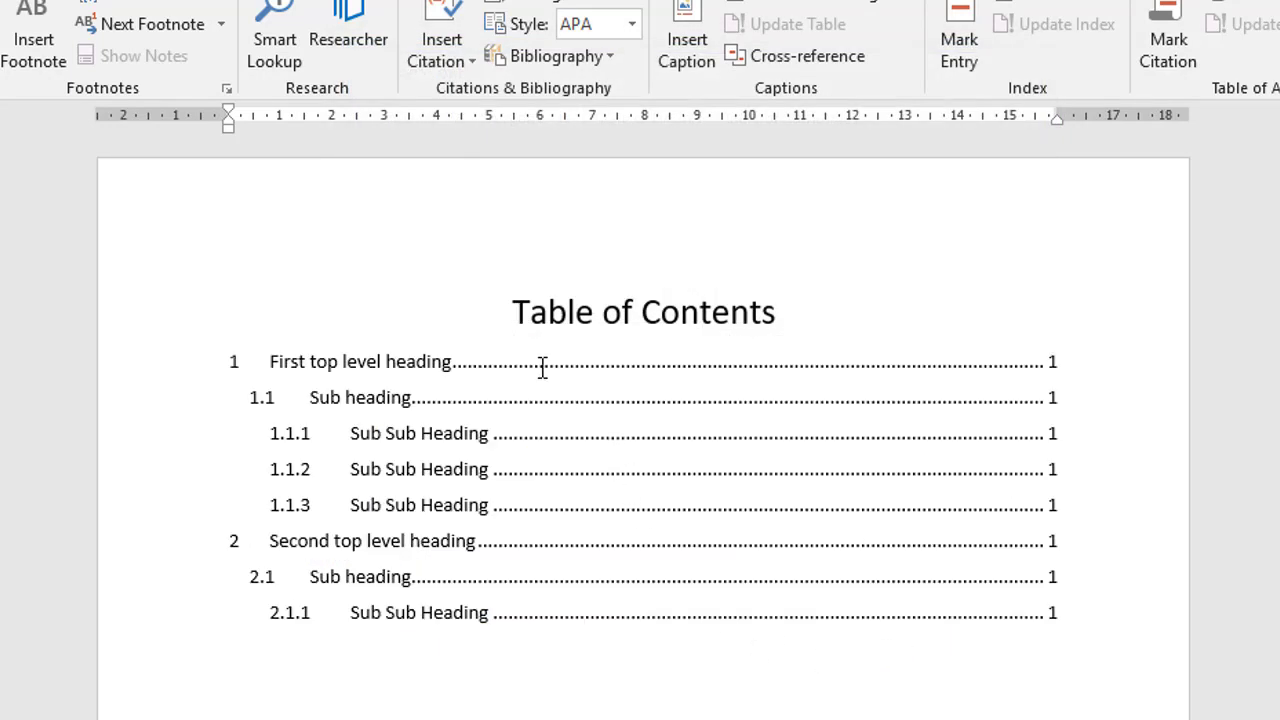
pyautogui.scroll(-2, 200, 660)
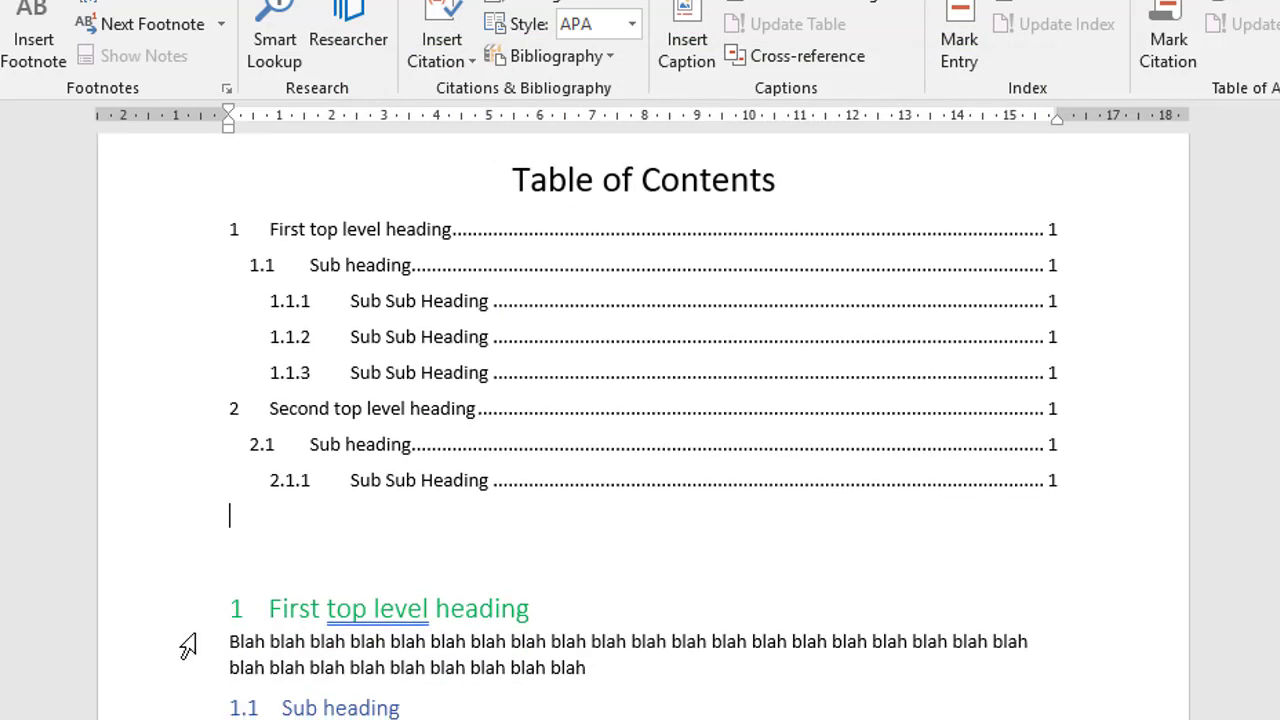
pyautogui.click(655, 338)
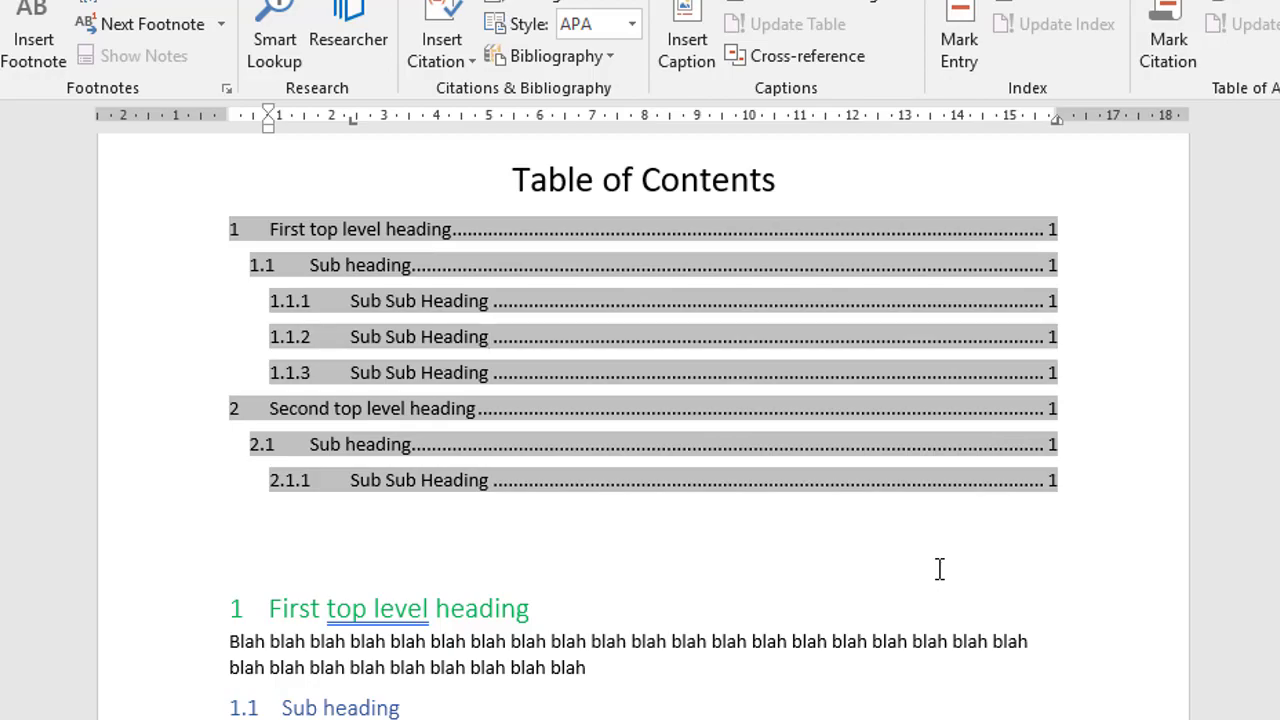
# Insert a page break before 'Second top level heading' so it starts page 2, then return to the top
pyautogui.scroll(-3, 840, 600)
pyautogui.scroll(-3, 852, 640)
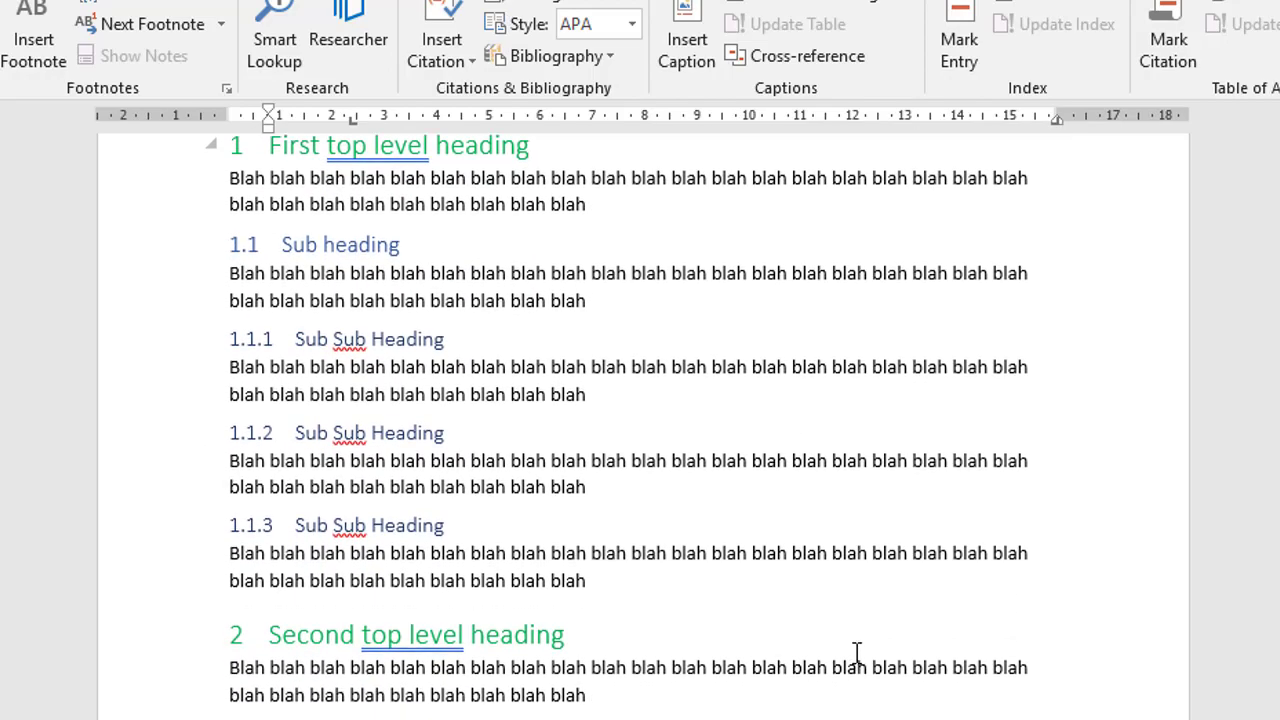
pyautogui.click(262, 634)
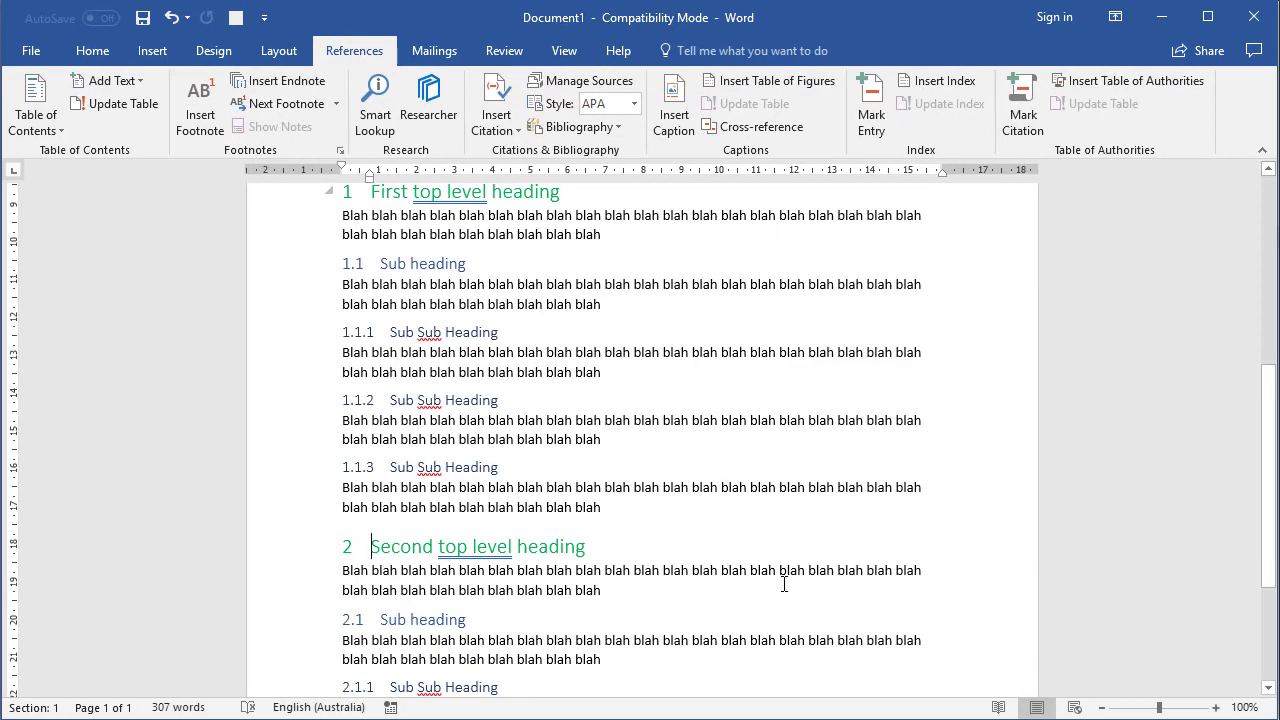
pyautogui.hotkey('ctrl', 'Return')
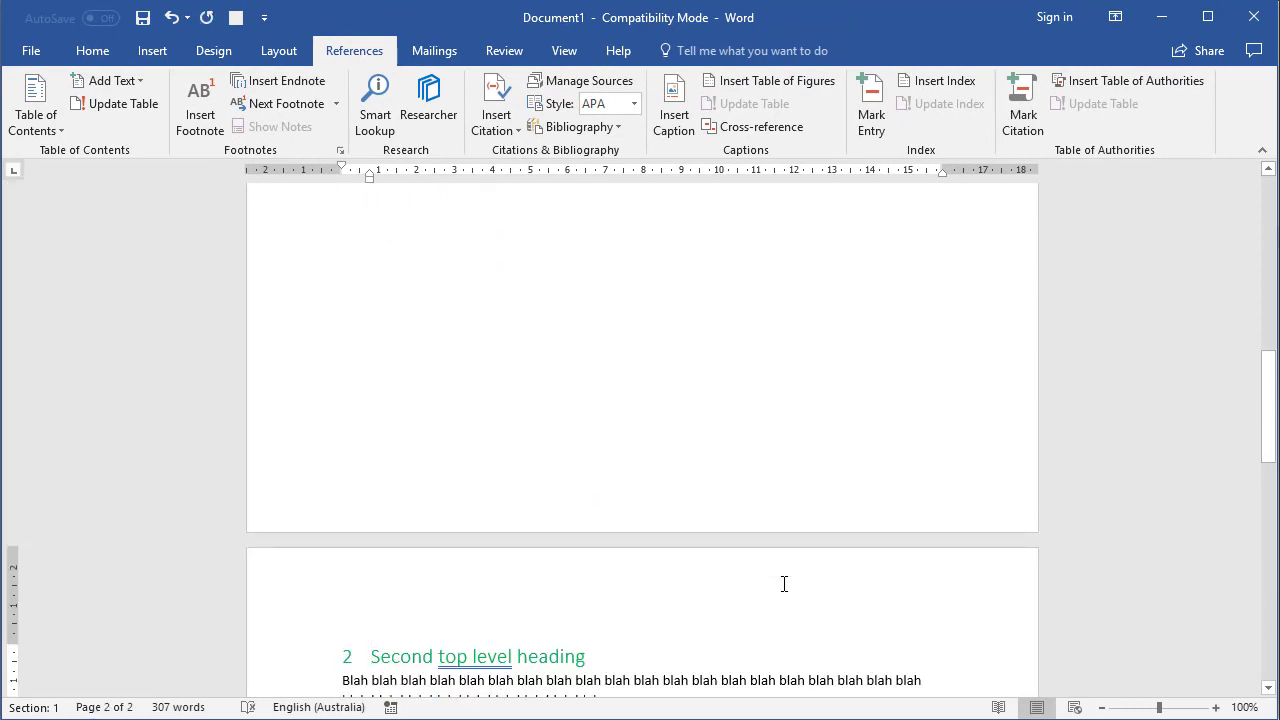
pyautogui.hotkey('ctrl', 'Home')
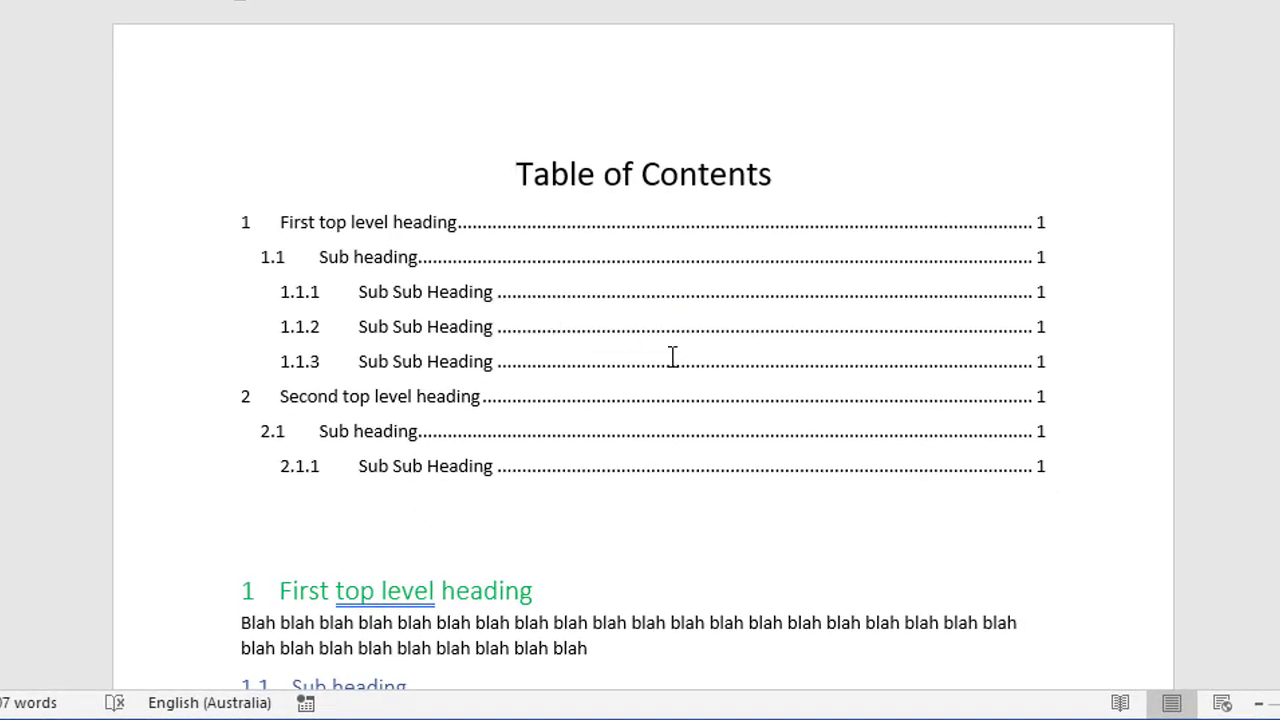
# Update the entire table of contents field so the Second top level heading entries show page 2
pyautogui.click(680, 358)
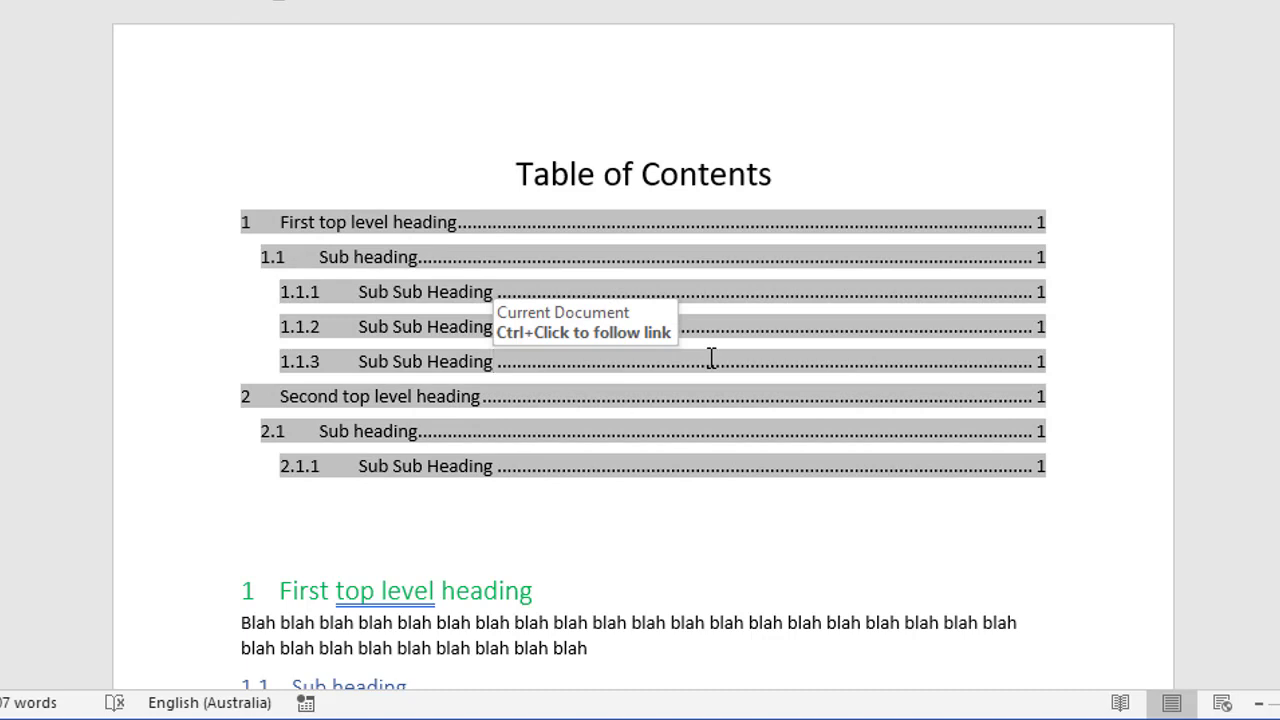
pyautogui.rightClick(710, 358)
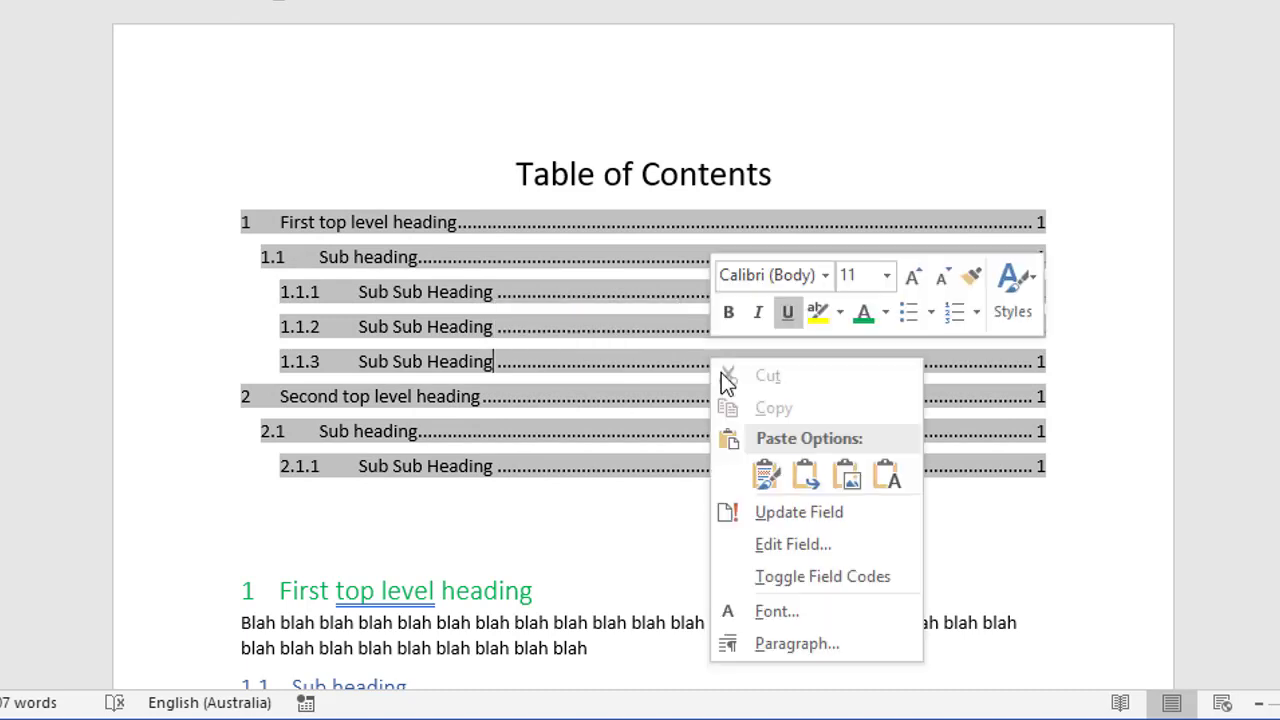
pyautogui.click(780, 517)
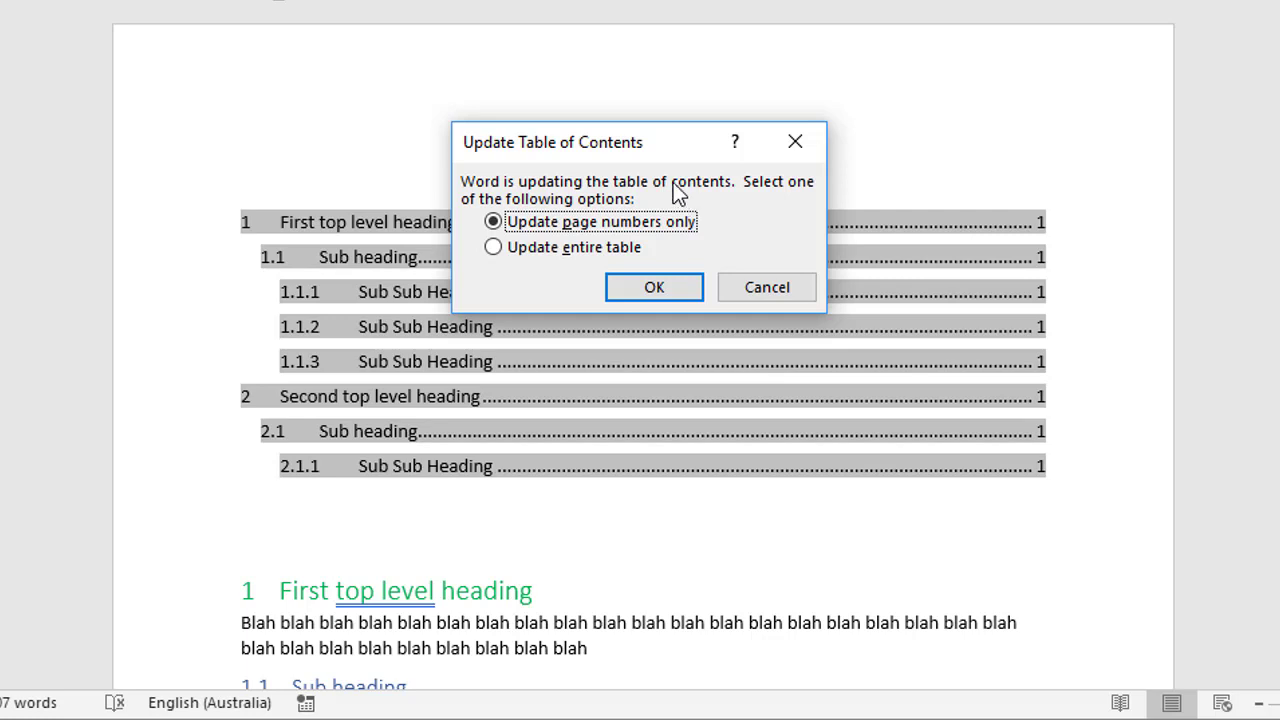
pyautogui.click(628, 253)
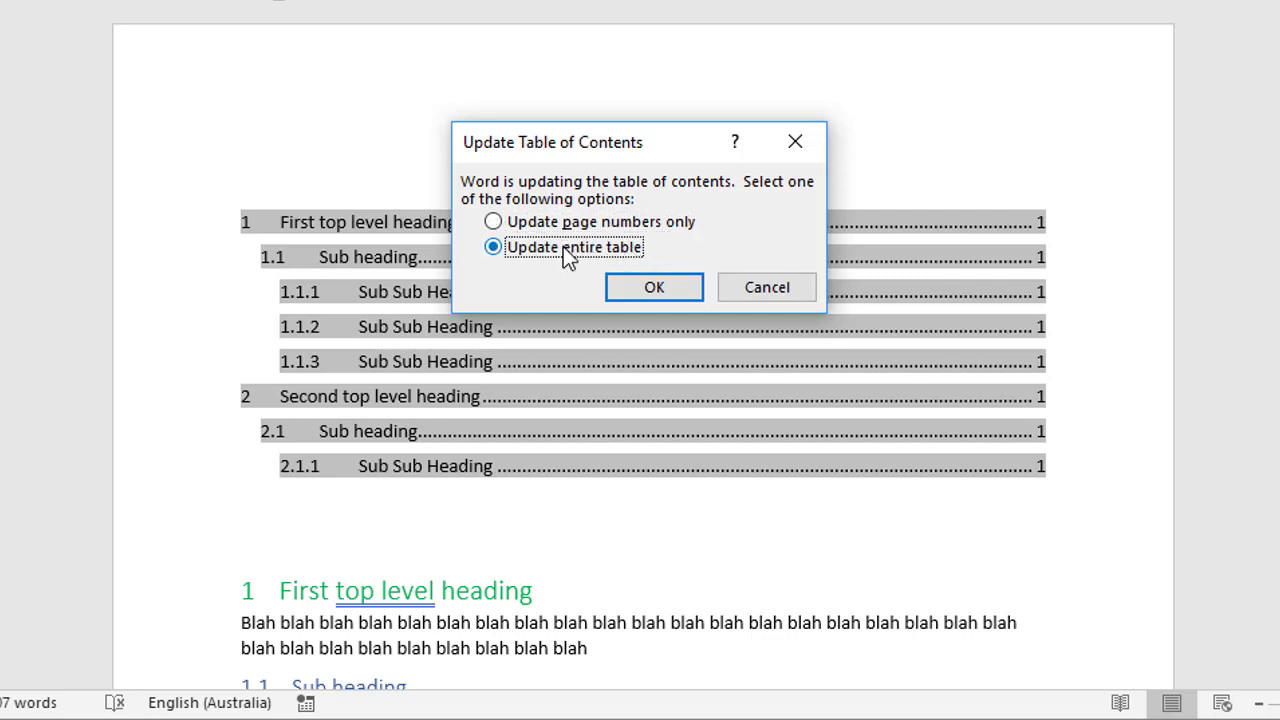
pyautogui.click(648, 282)
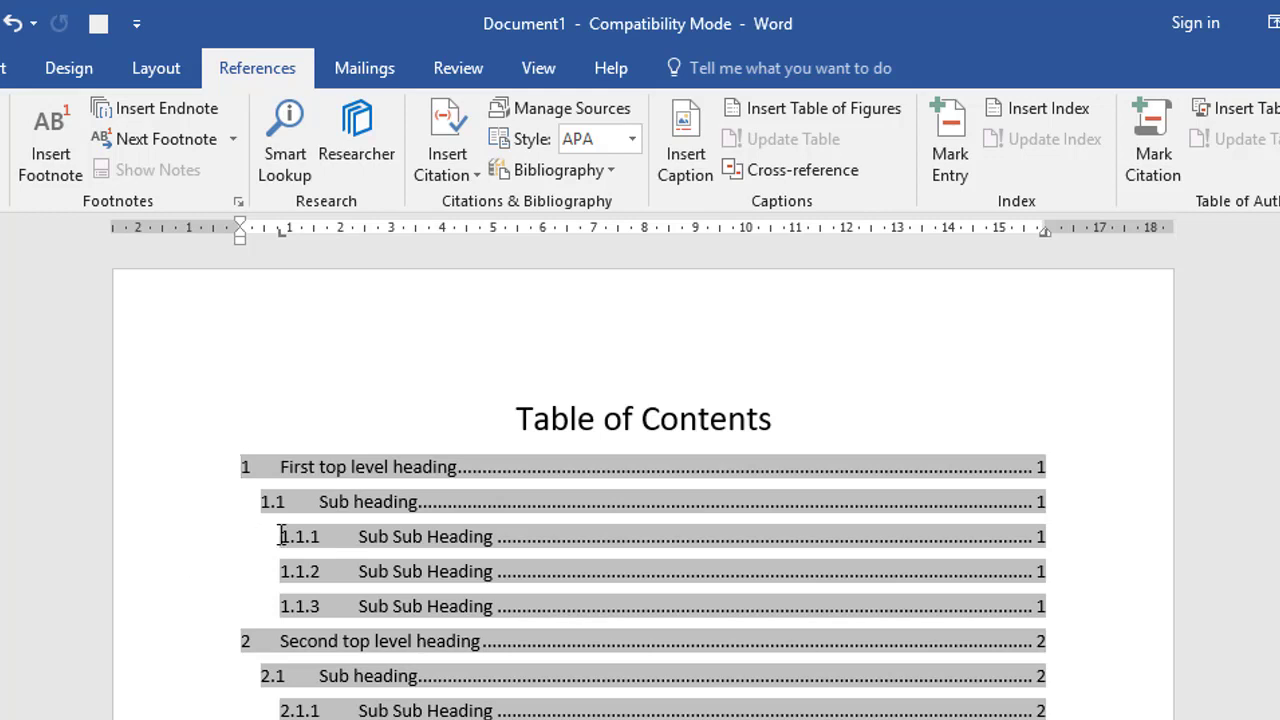
# Move the ruler tab stops for the 1.1 and 1.1.1 contents entries so their text aligns at one indent
pyautogui.click(318, 502)
pyautogui.click(522, 78)
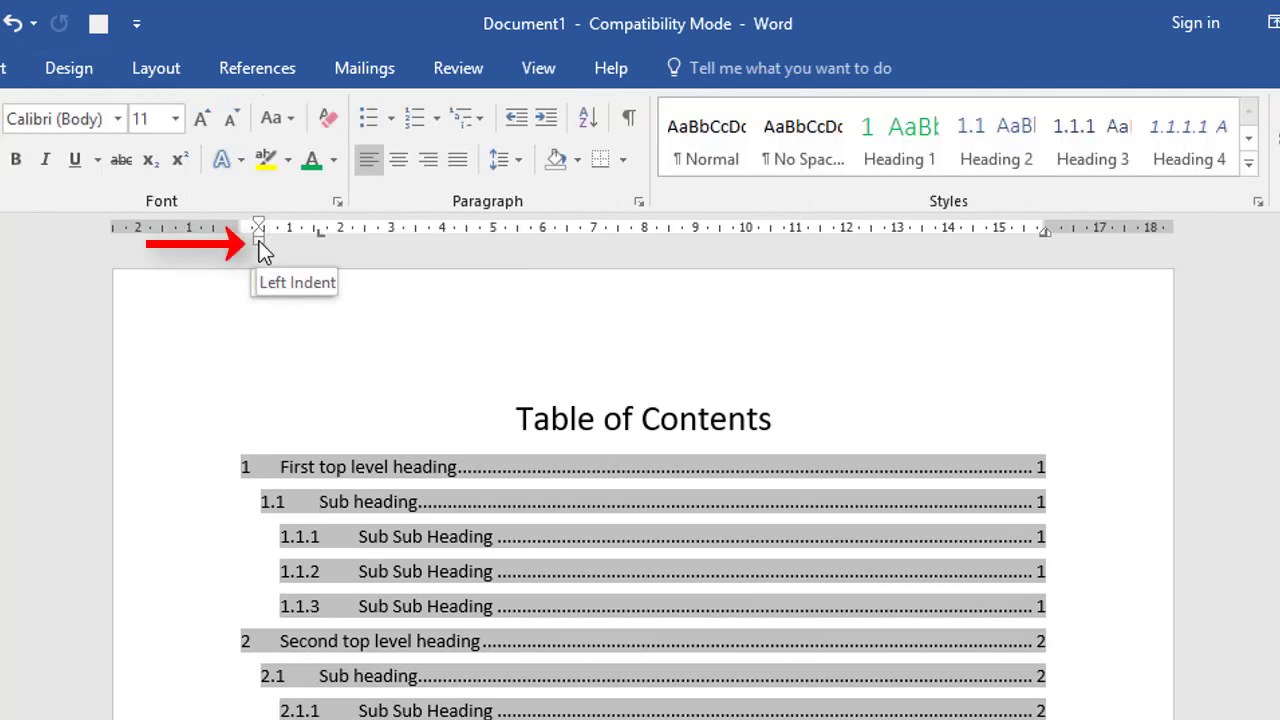
pyautogui.moveTo(259, 241); pyautogui.dragTo(277, 242)
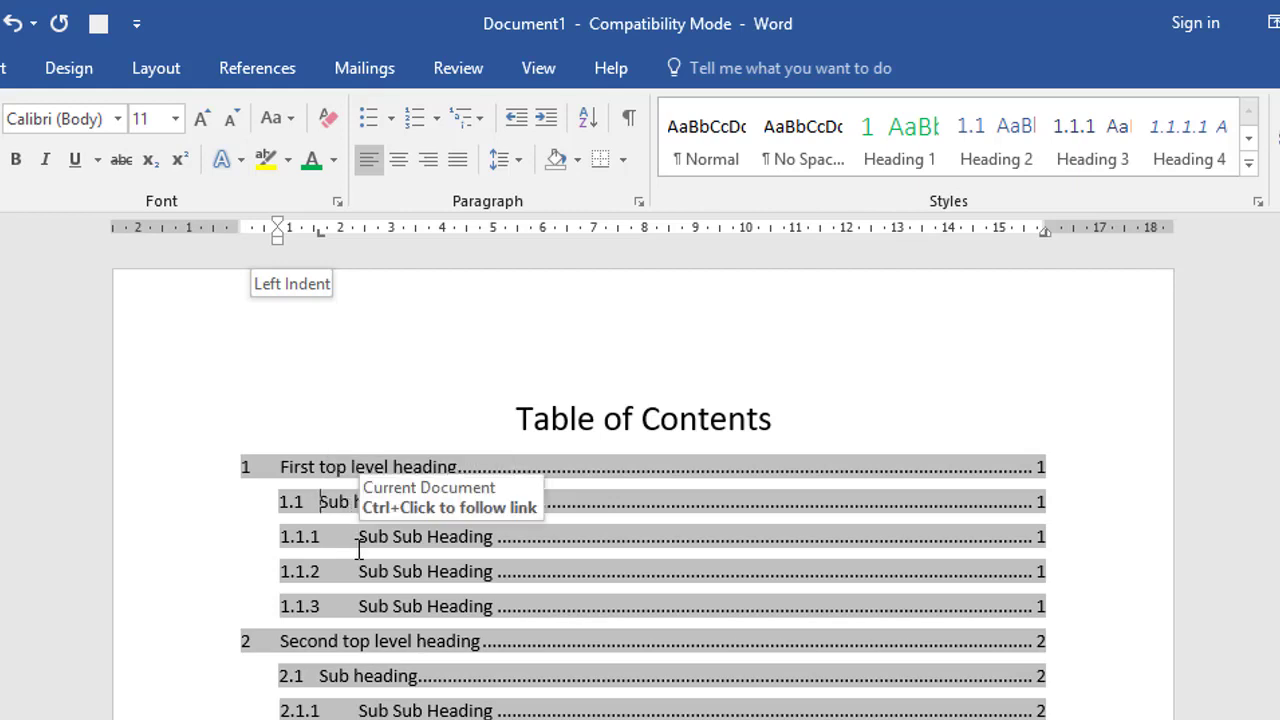
pyautogui.click(320, 501)
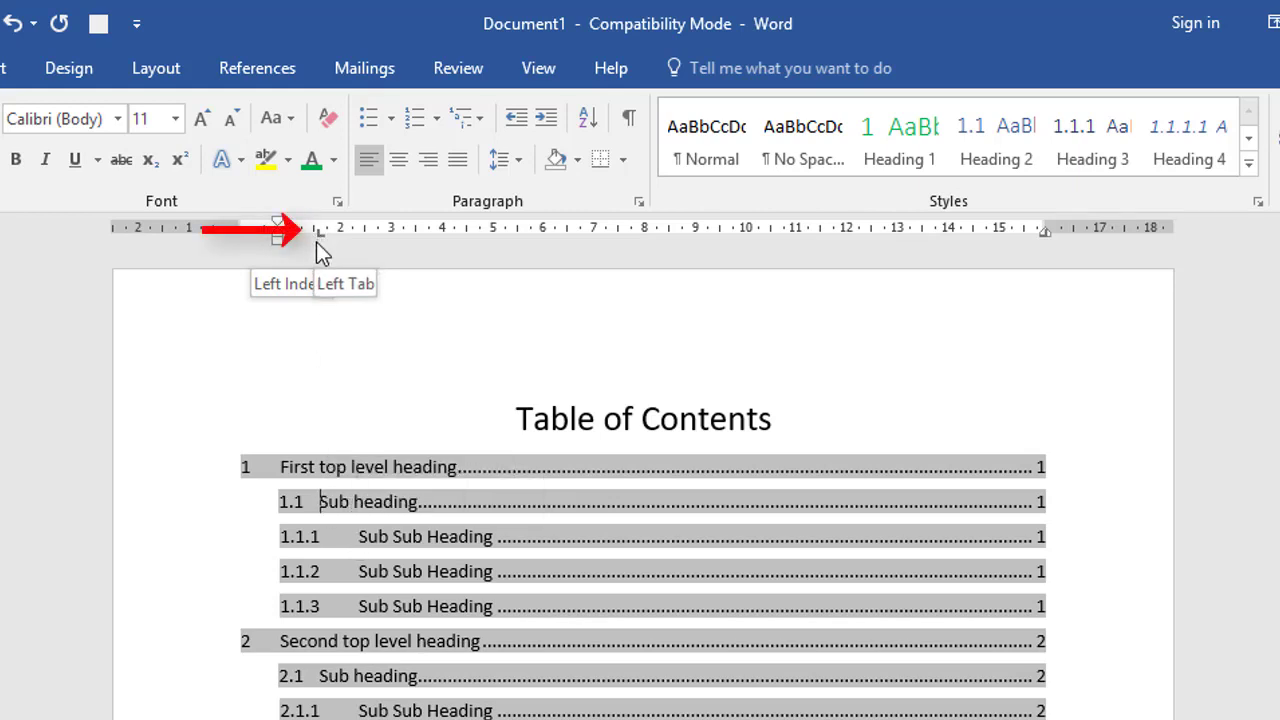
pyautogui.moveTo(318, 240); pyautogui.dragTo(438, 240)
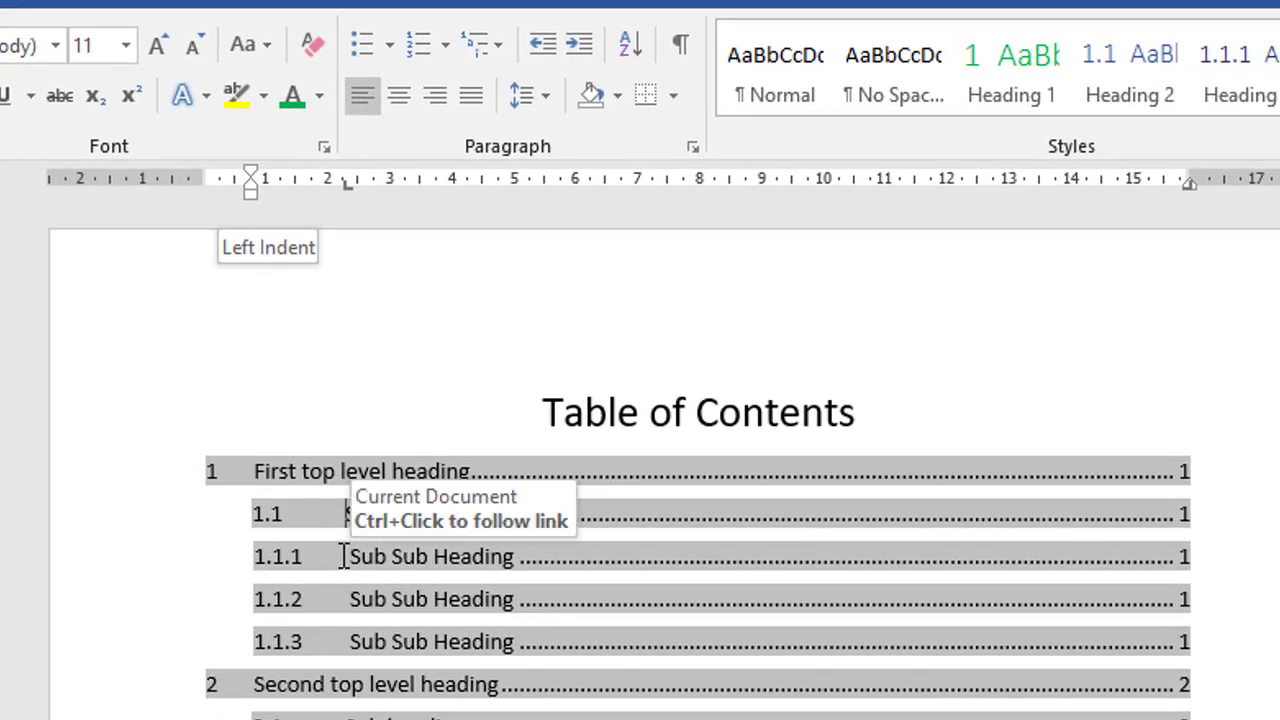
pyautogui.click(341, 560)
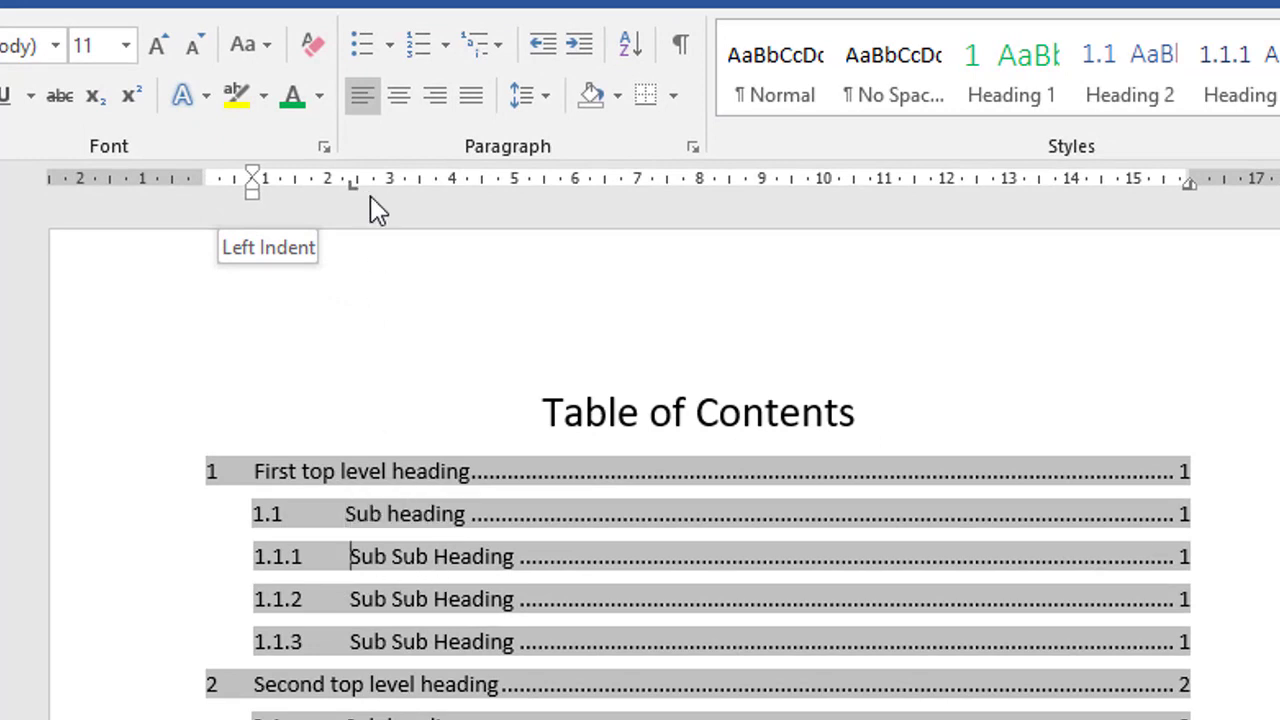
pyautogui.moveTo(351, 190); pyautogui.dragTo(347, 190)
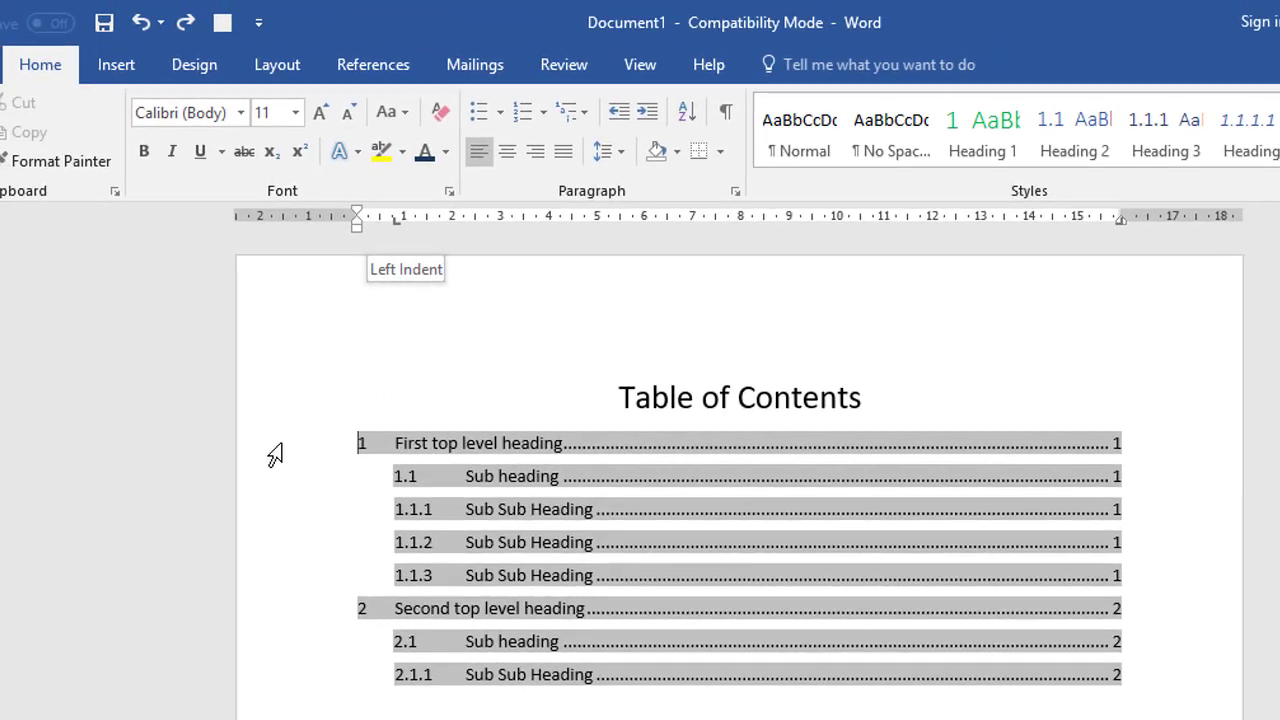
# Format the top-level contents entries as 14 pt, bold and blue
pyautogui.click(262, 454)
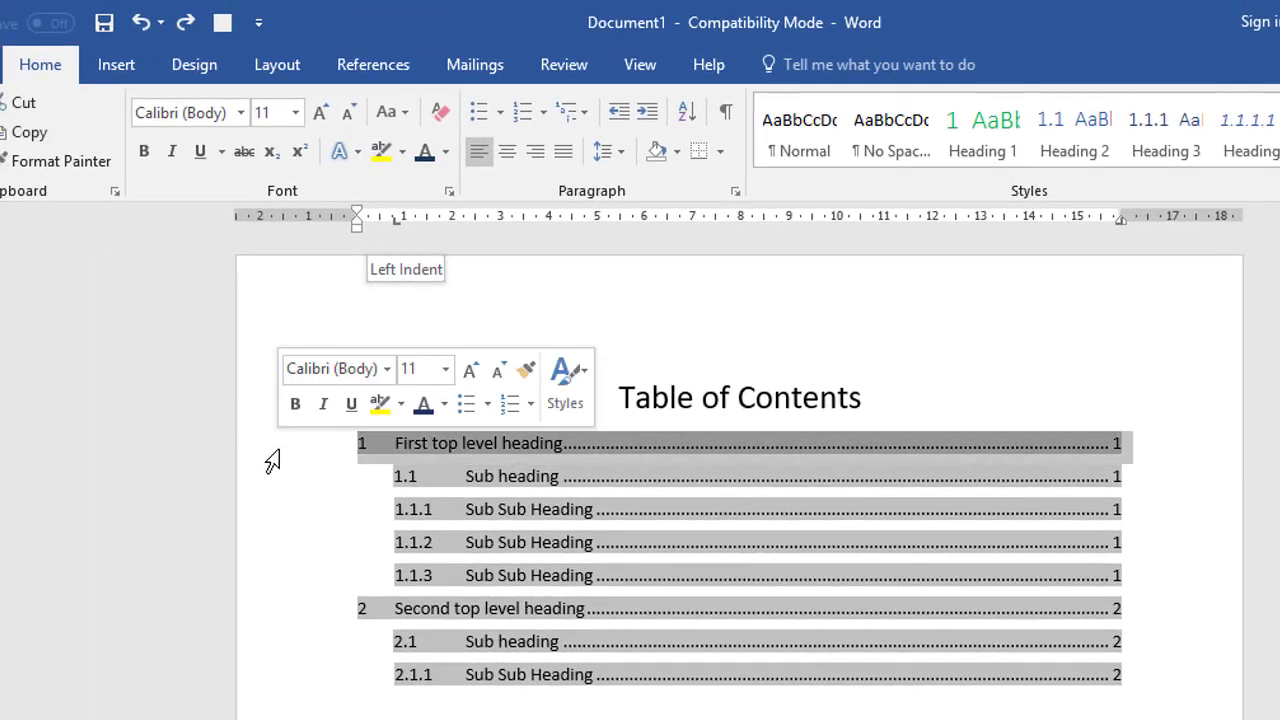
pyautogui.click(320, 112)
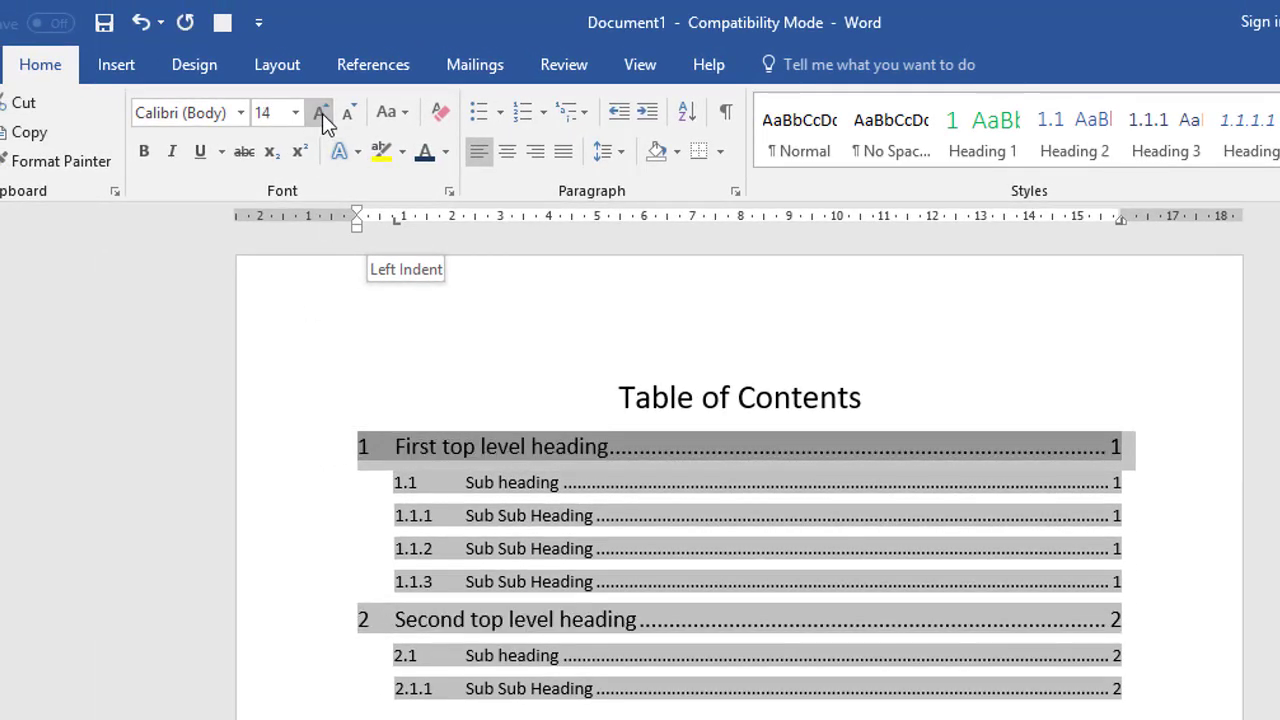
pyautogui.click(143, 156)
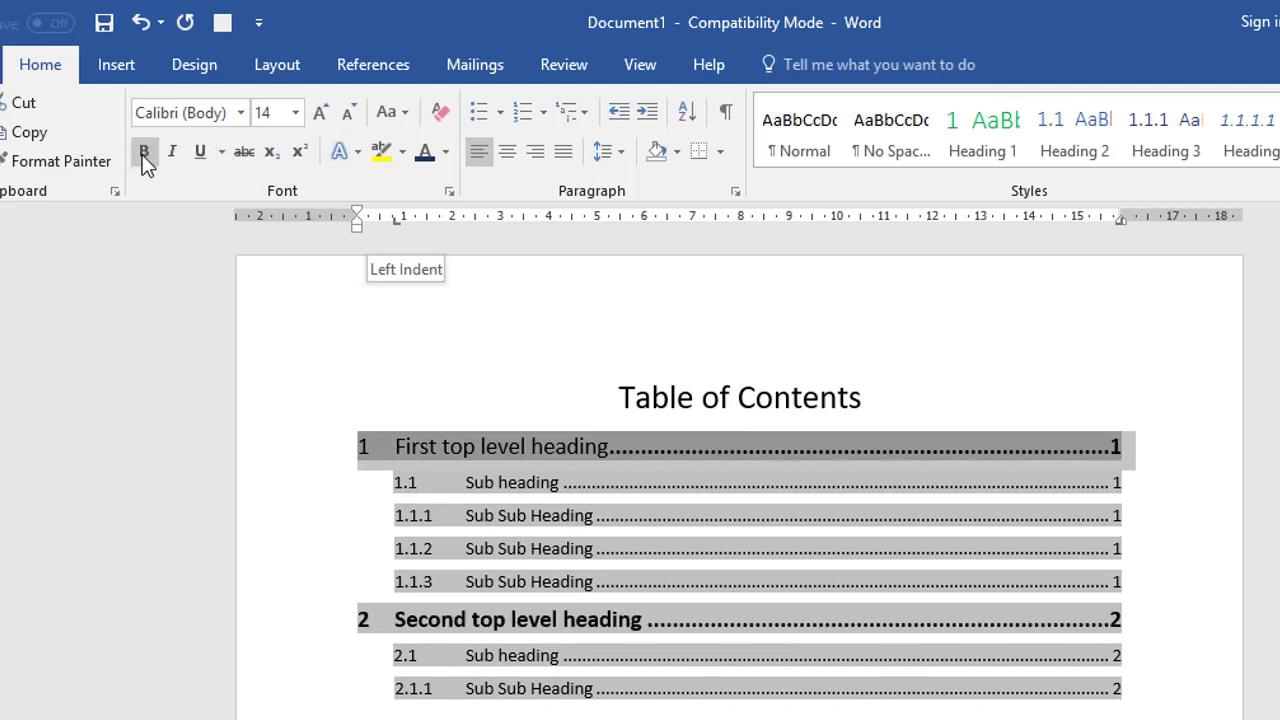
pyautogui.click(447, 159)
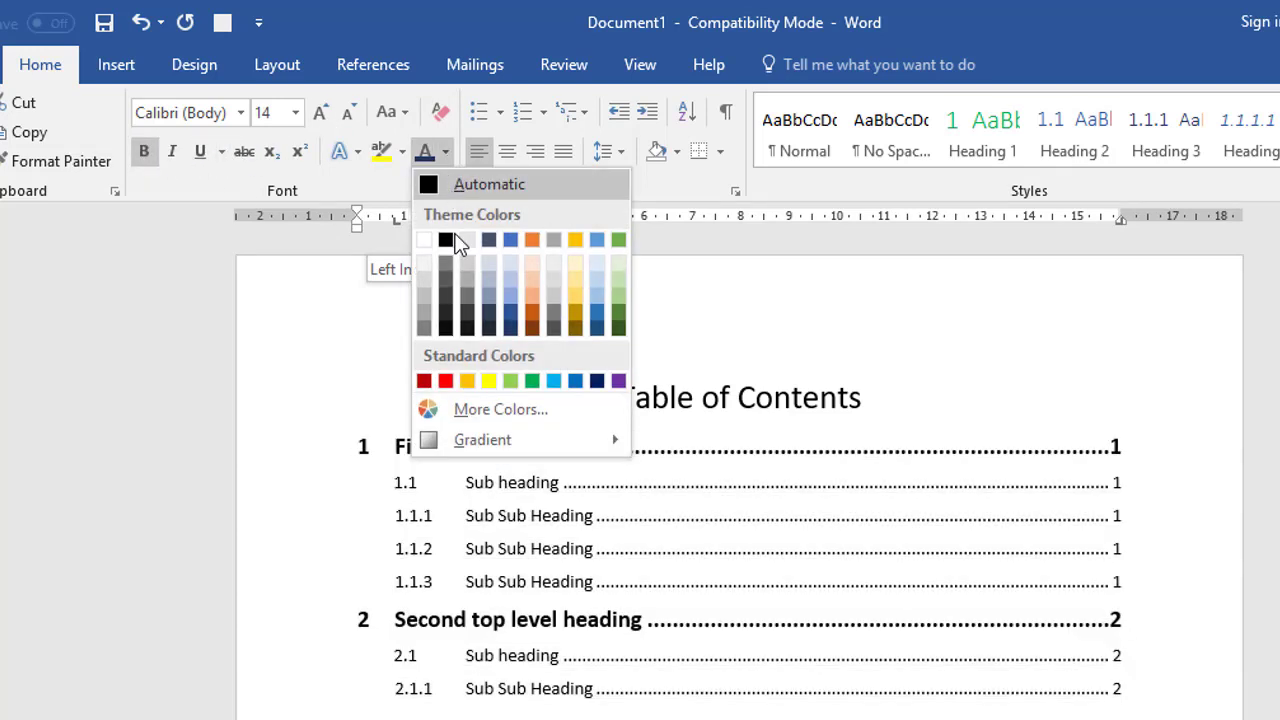
pyautogui.click(579, 380)
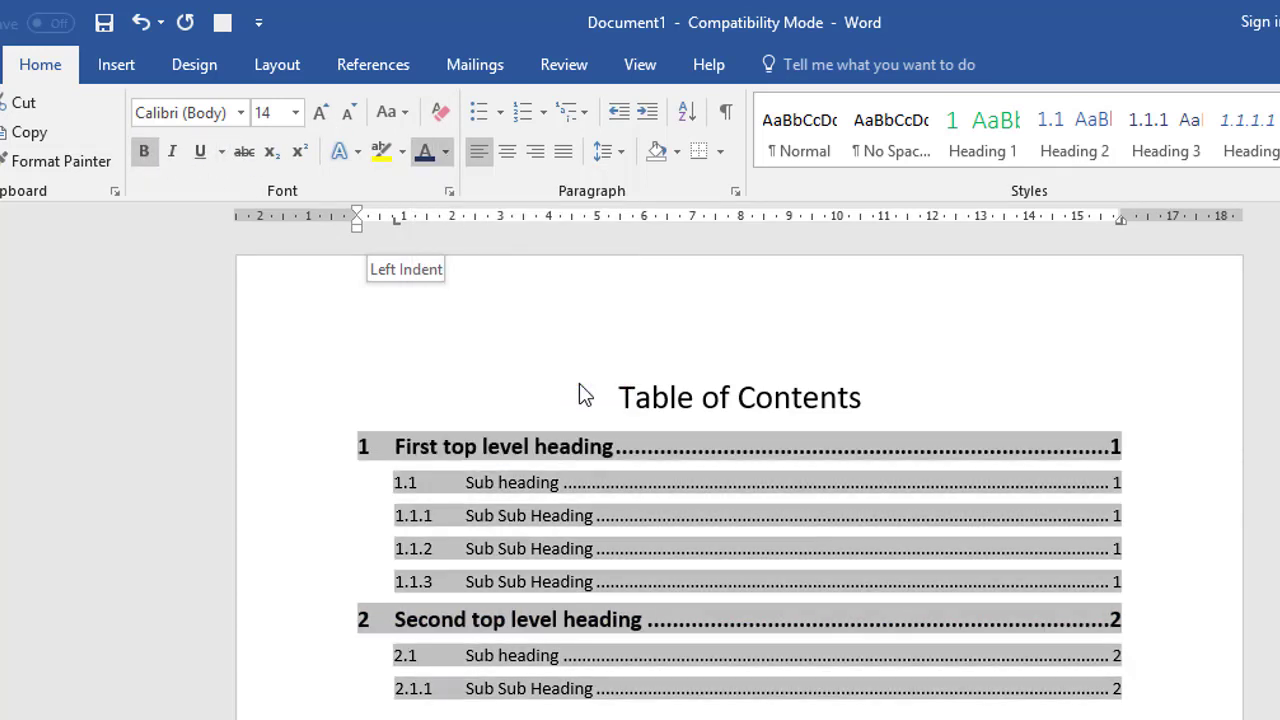
pyautogui.click(405, 447)
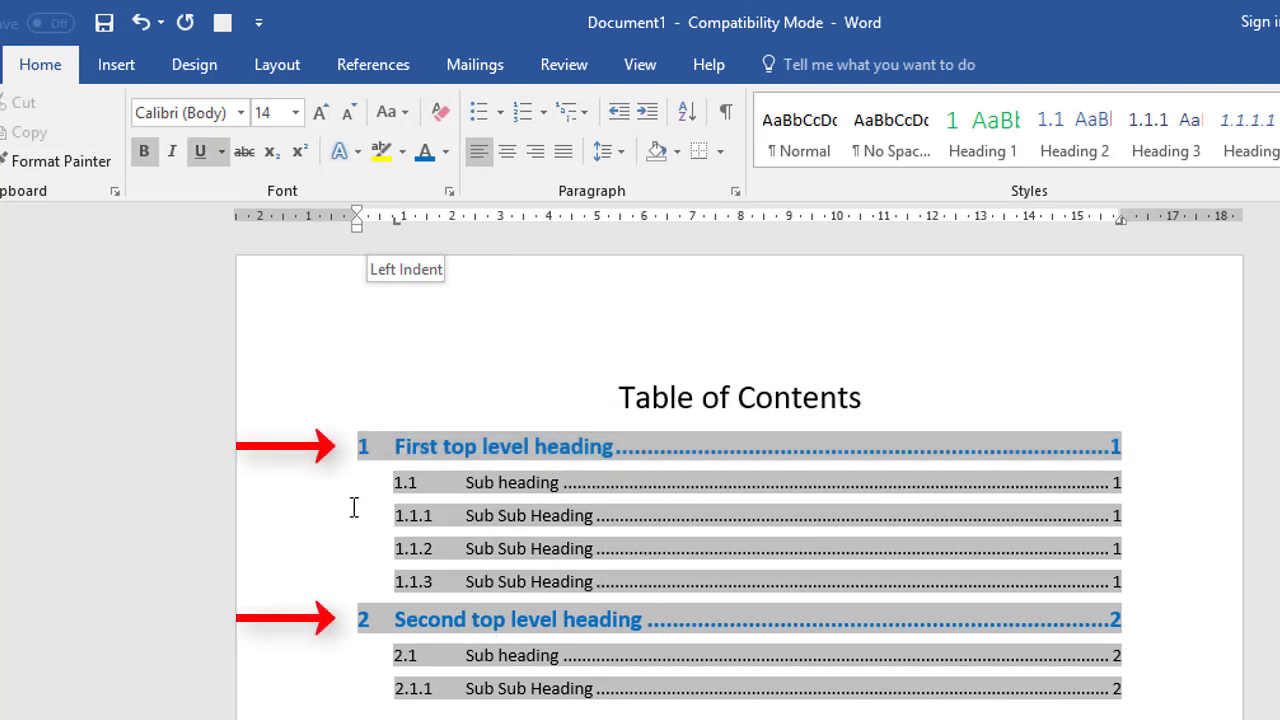
# Give the top-level contents entries 12 pt Spacing After in the Paragraph dialog
pyautogui.click(290, 457)
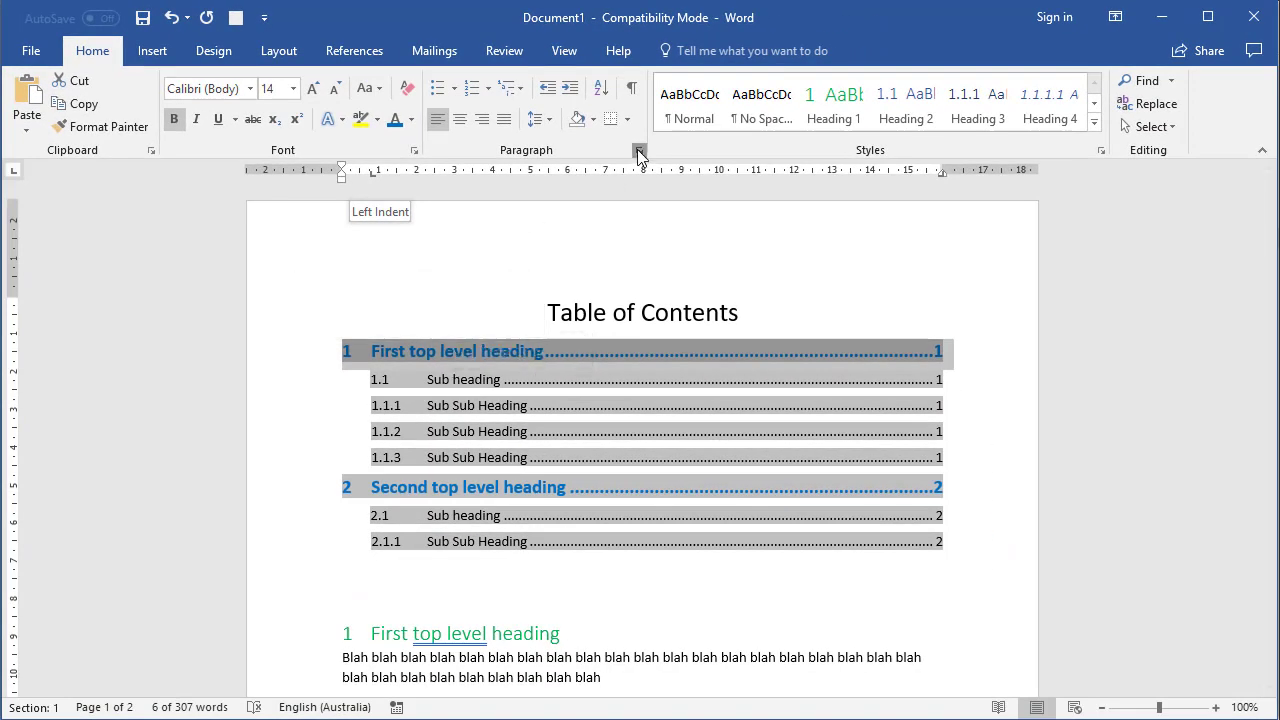
pyautogui.click(638, 150)
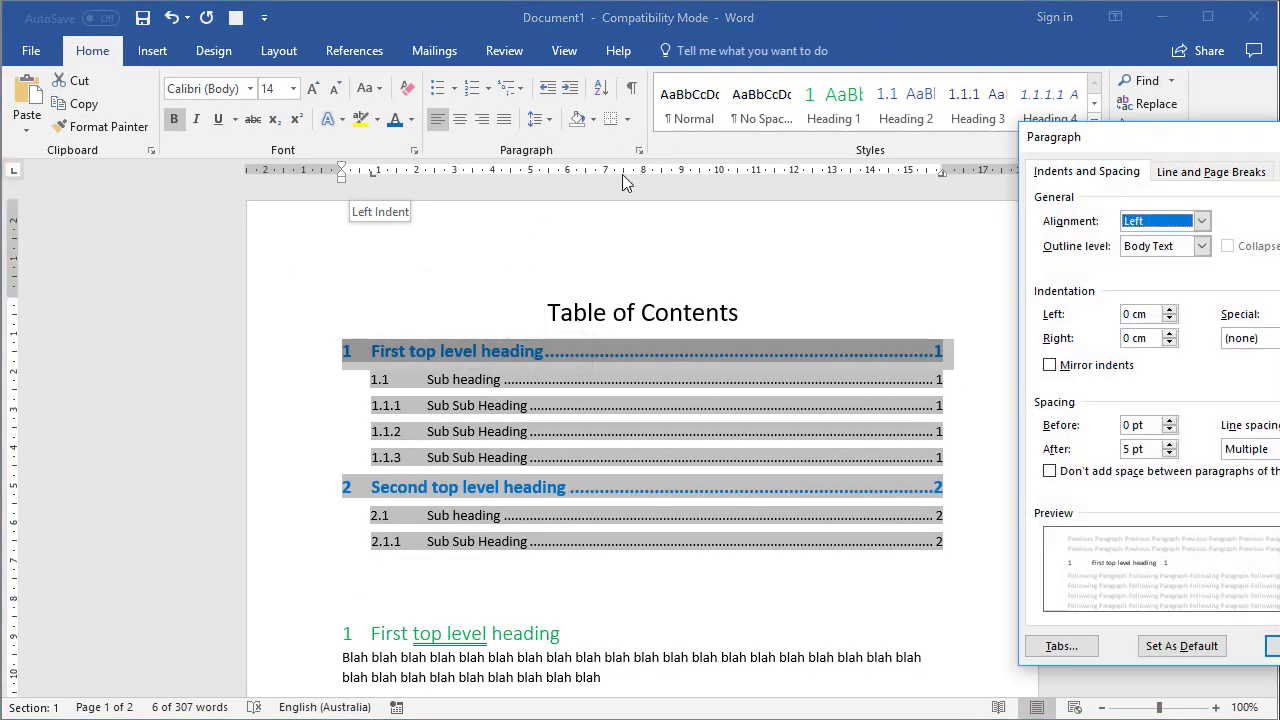
pyautogui.moveTo(1146, 150); pyautogui.dragTo(756, 104)
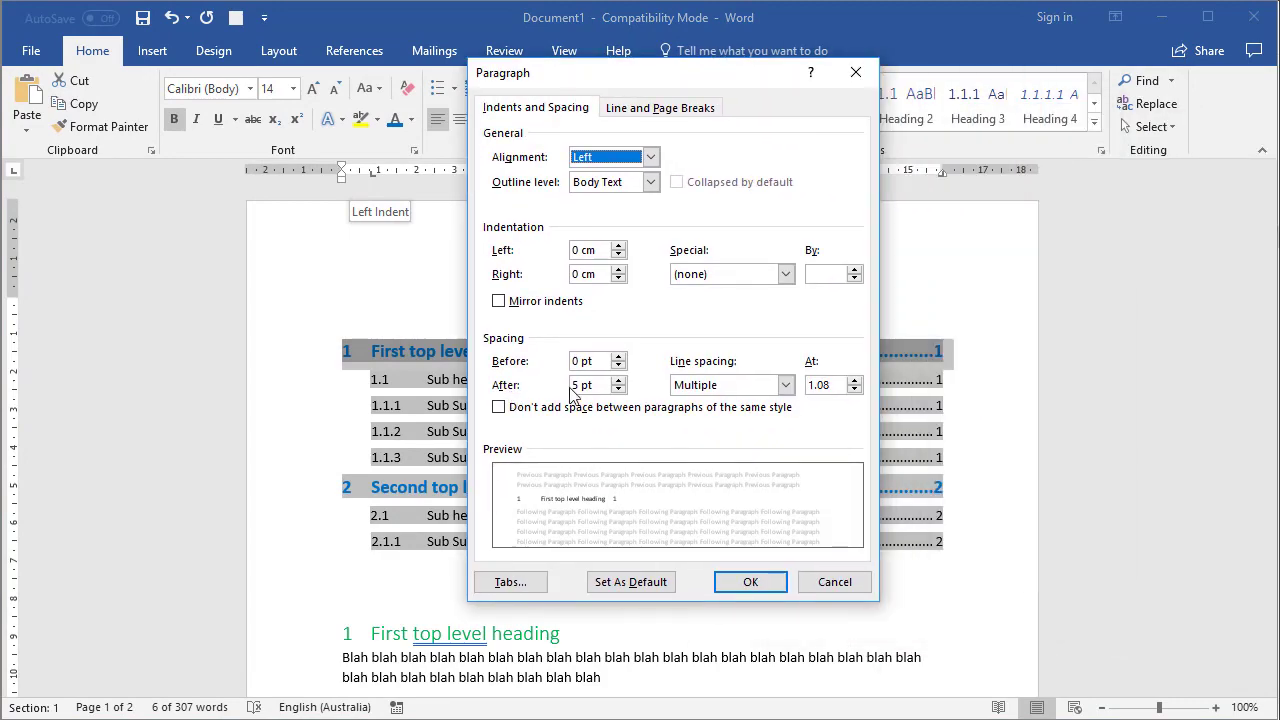
pyautogui.click(738, 423)
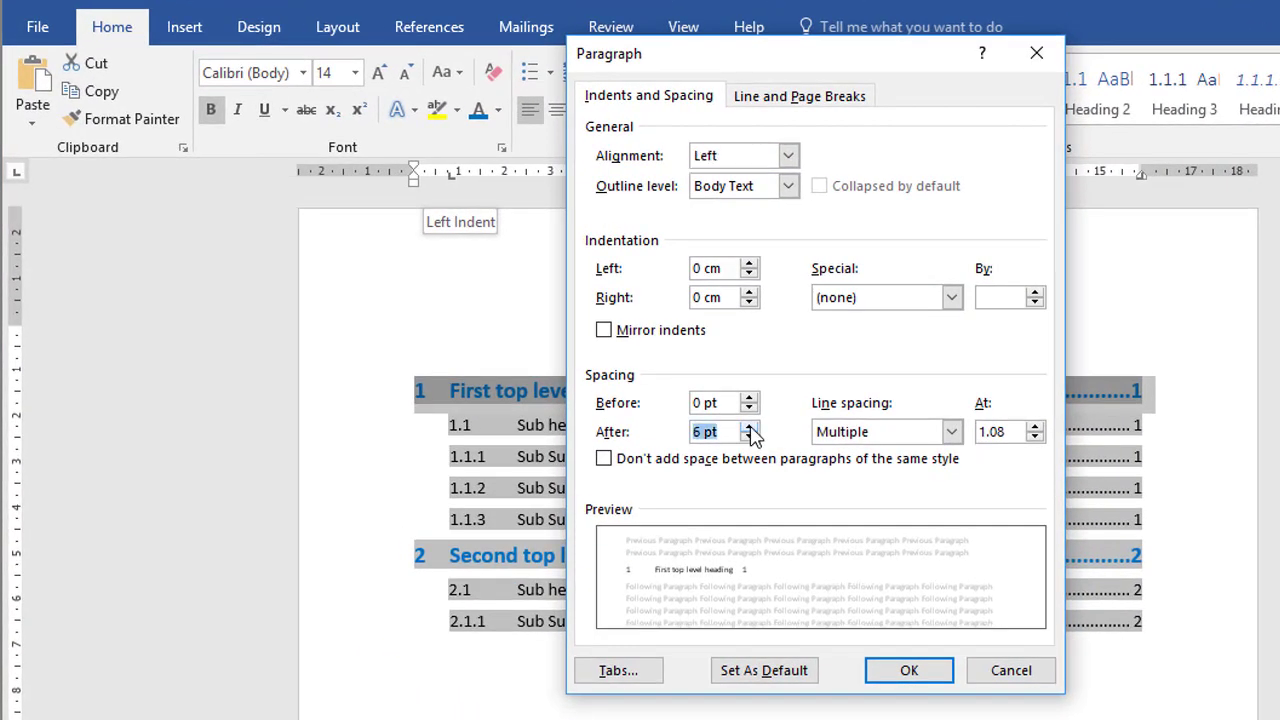
pyautogui.click(921, 680)
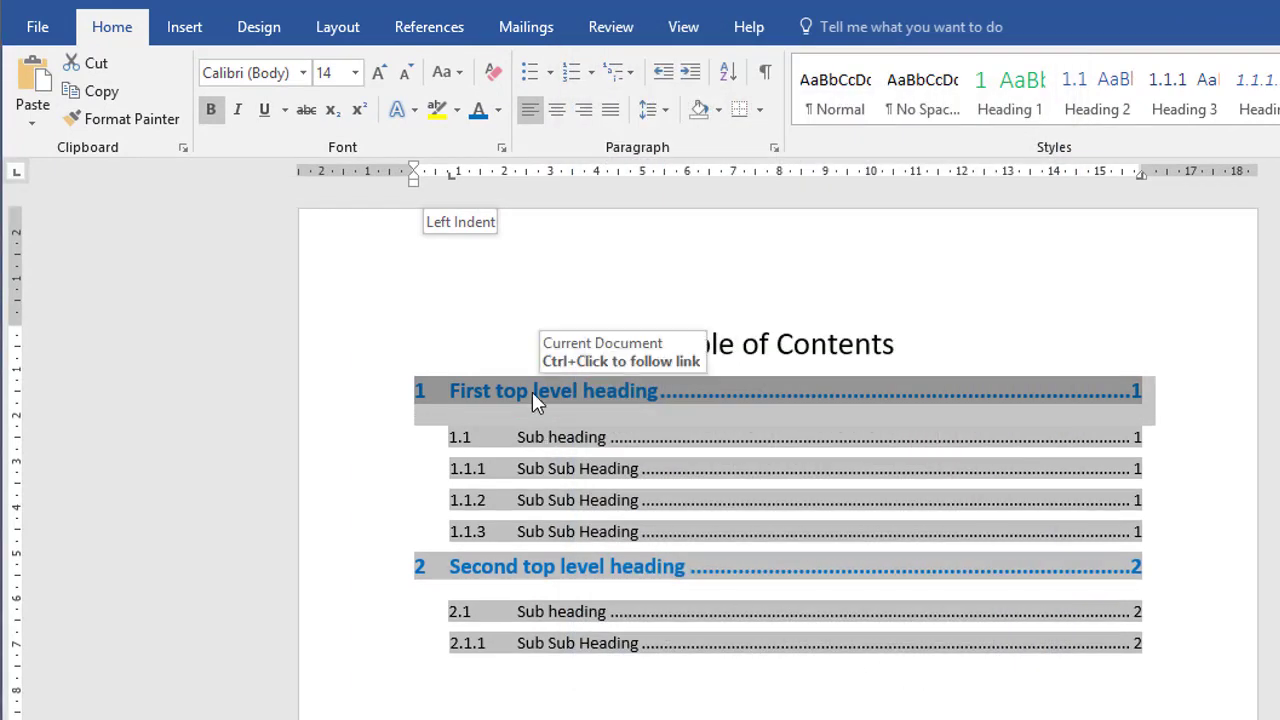
pyautogui.click(346, 437)
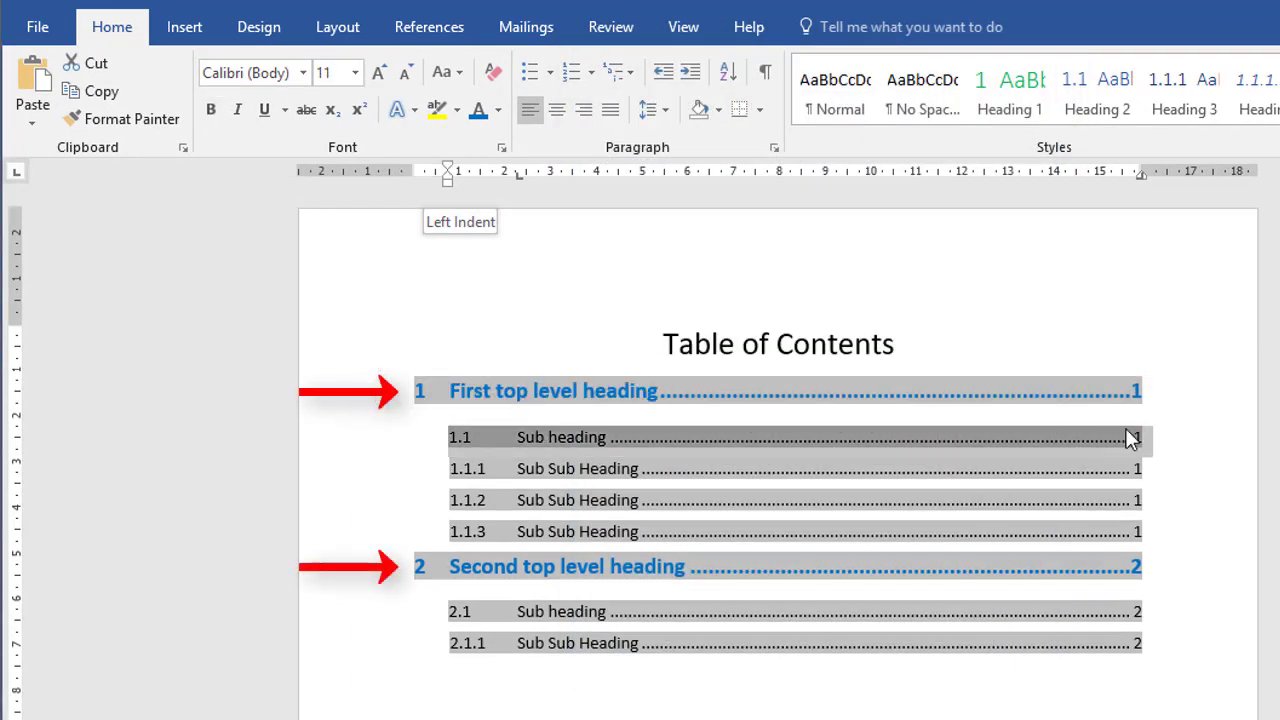
pyautogui.click(1157, 395)
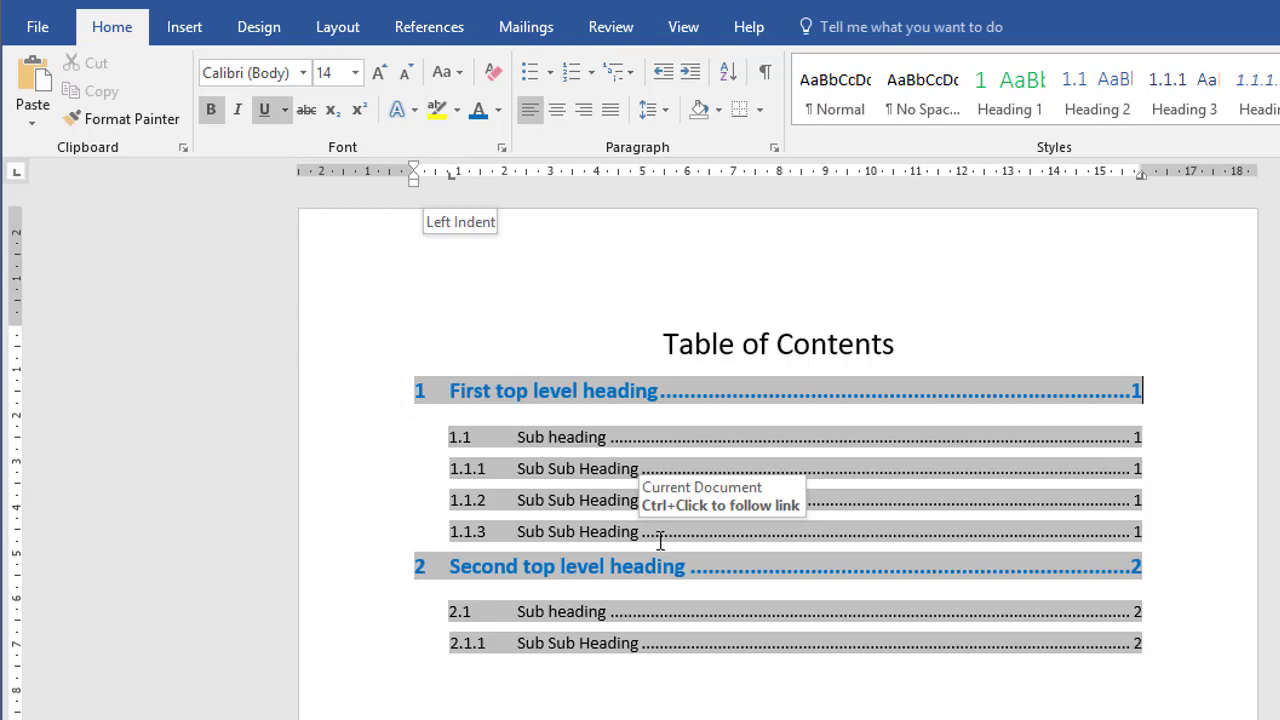
# Scroll down to the body text and select the 1.2 Sub Heading line in section 1
pyautogui.scroll(-1, 657, 535)
pyautogui.scroll(-4, 654, 523)
pyautogui.scroll(-2, 650, 530)
pyautogui.scroll(-1, 642, 541)
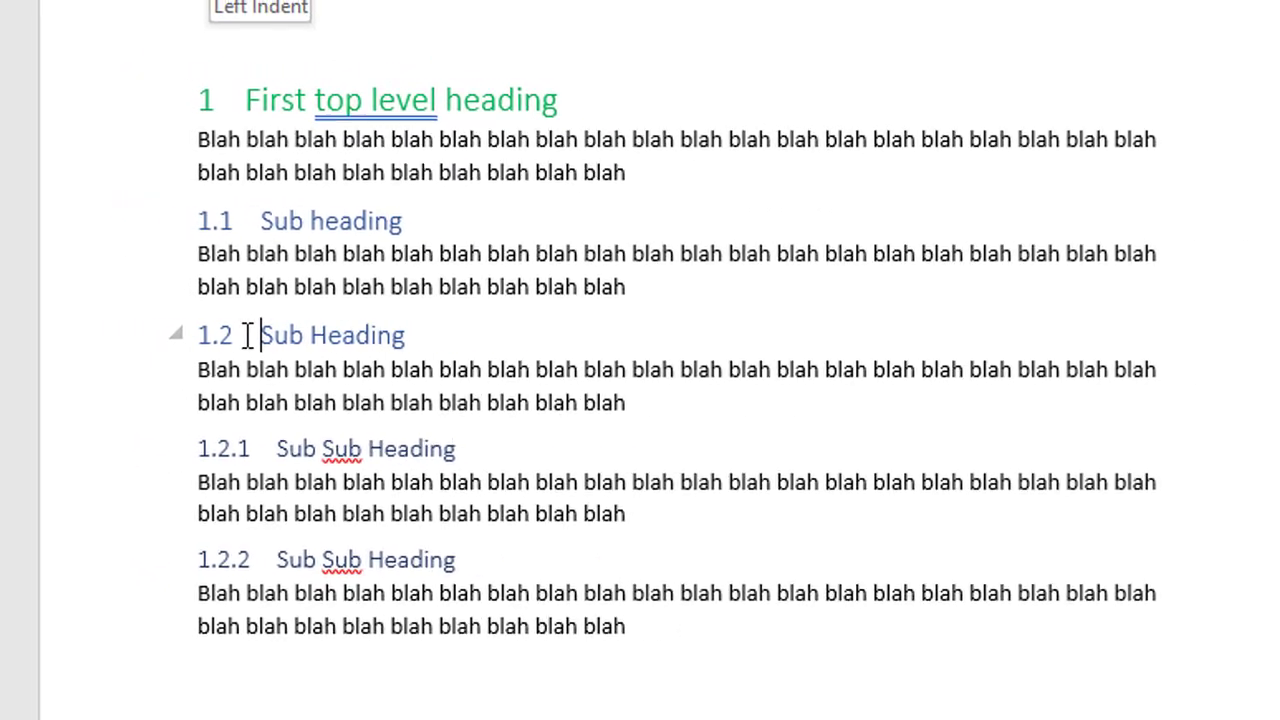
pyautogui.click(88, 338)
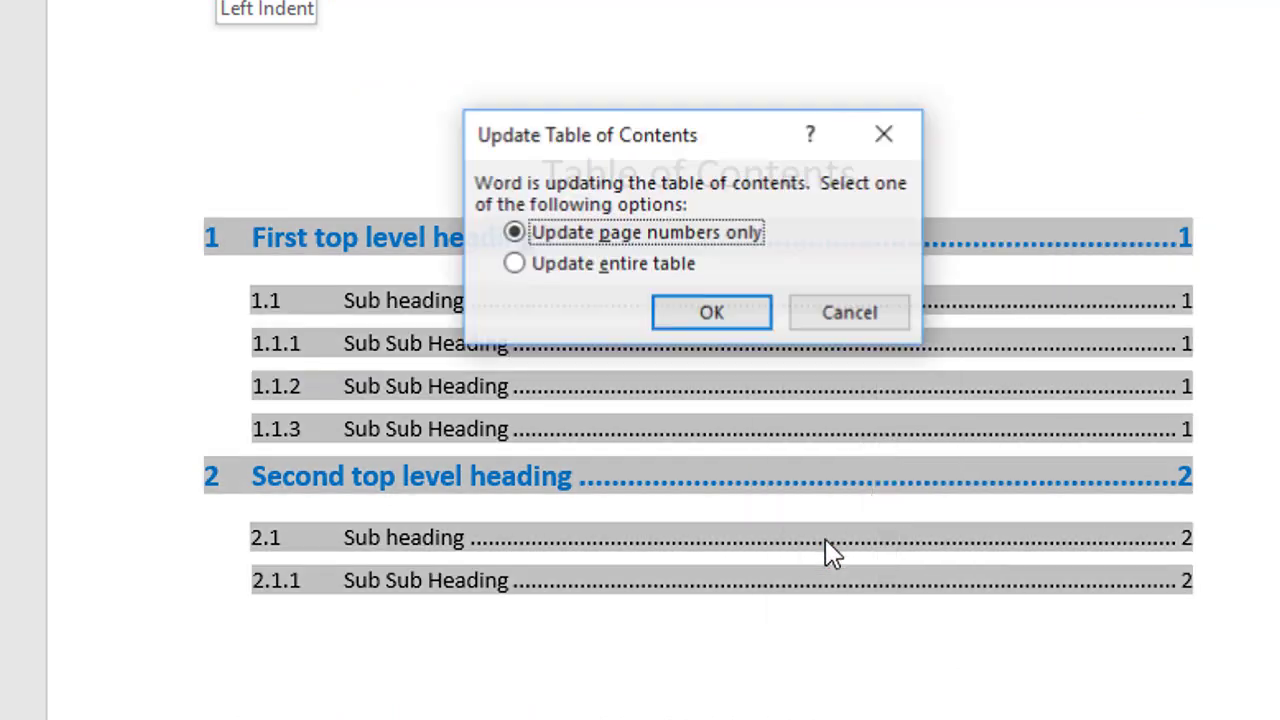
# Rebuild the entire table so it lists 1.2 Sub Heading with 1.2.1 and 1.2.2
pyautogui.click(614, 264)
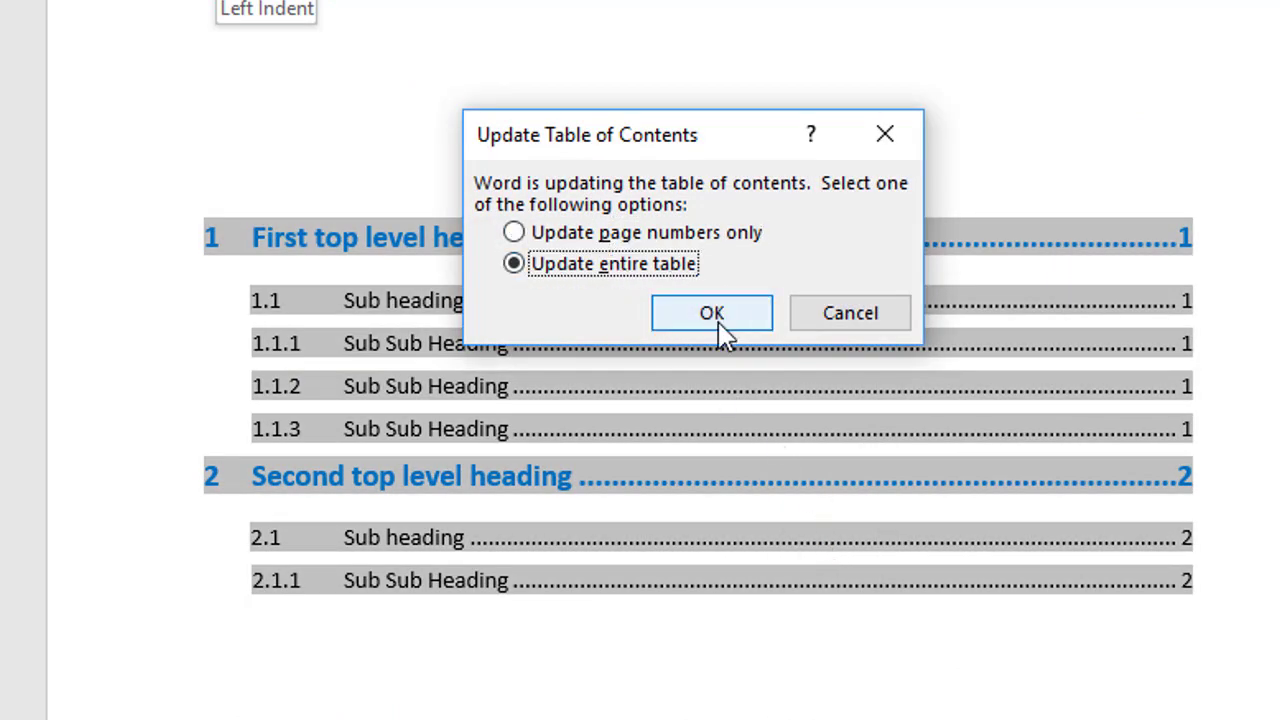
pyautogui.click(722, 318)
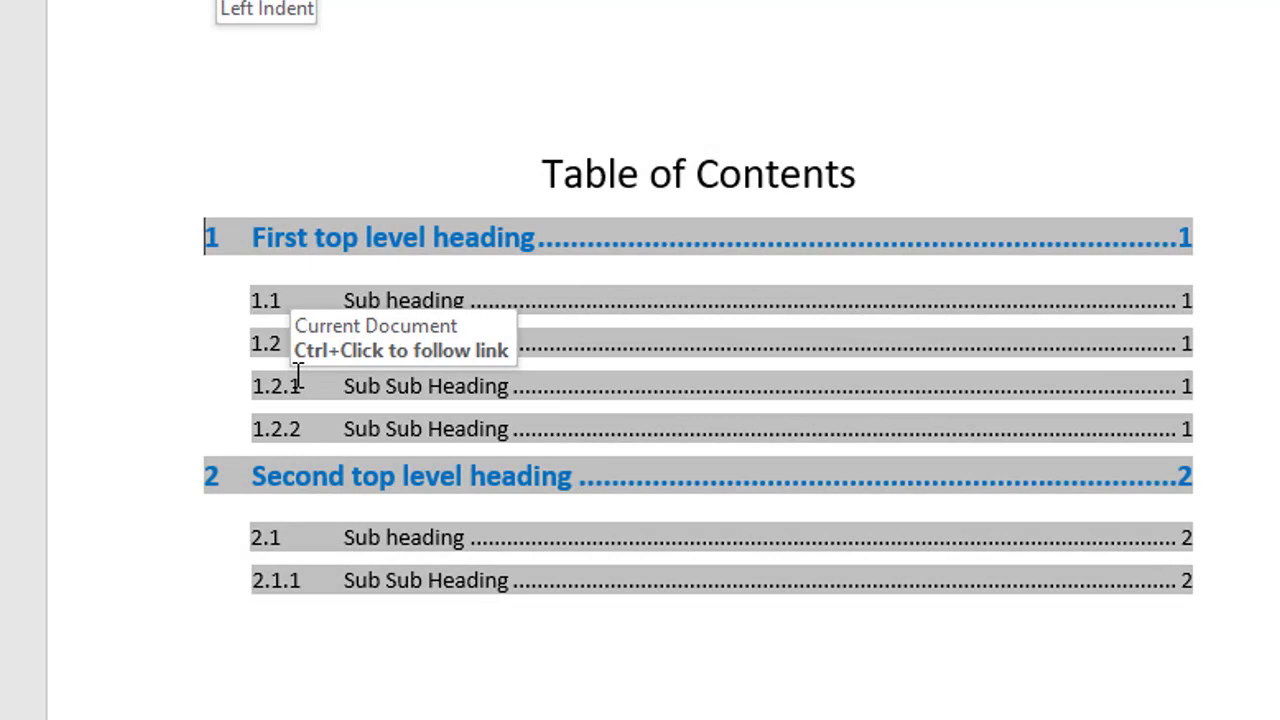
# Check the body headings against the contents, then bring up the table of contents field's Update Field options
pyautogui.scroll(-5, 1230, 420)
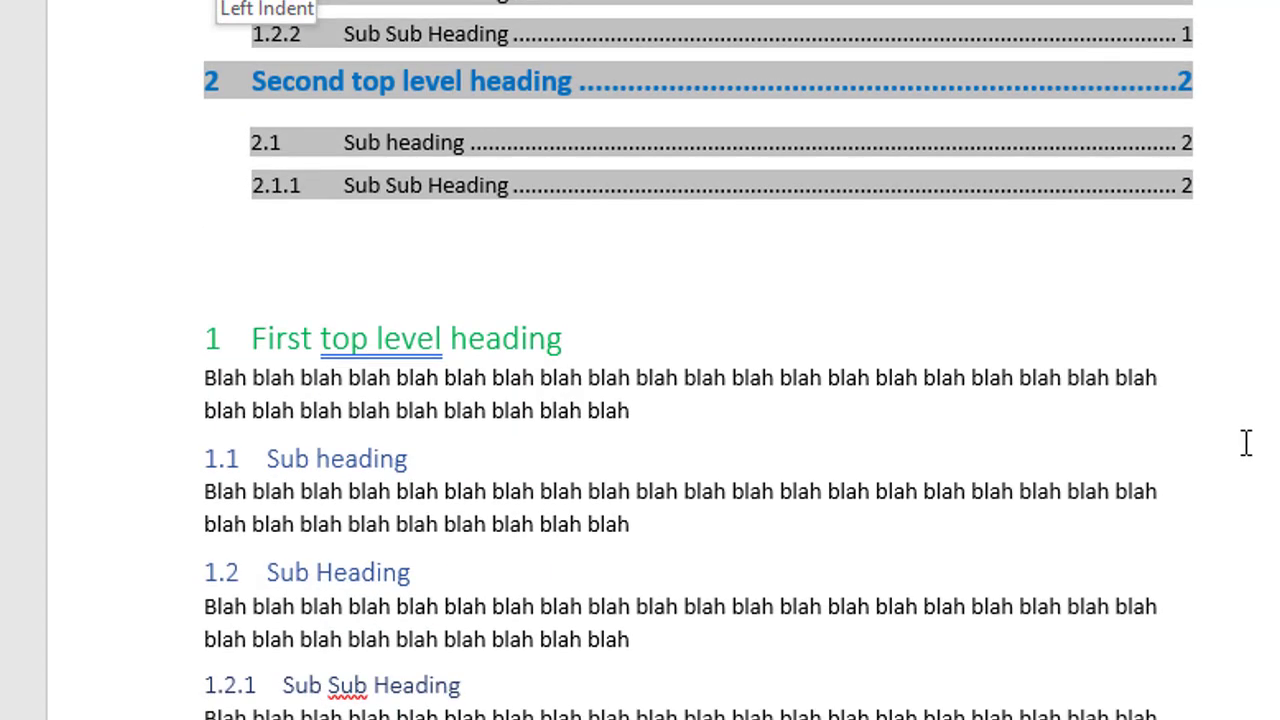
pyautogui.scroll(-5, 1246, 443)
pyautogui.moveTo(630, 338)
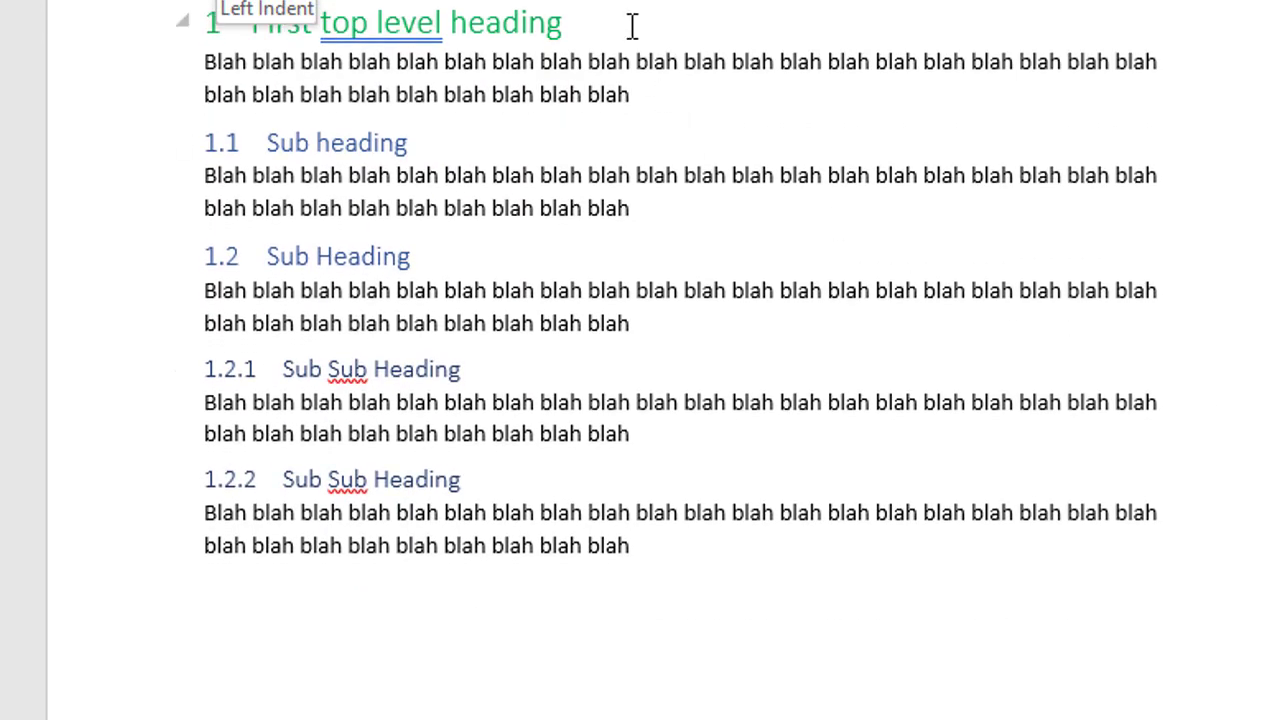
pyautogui.scroll(4, 606, 238)
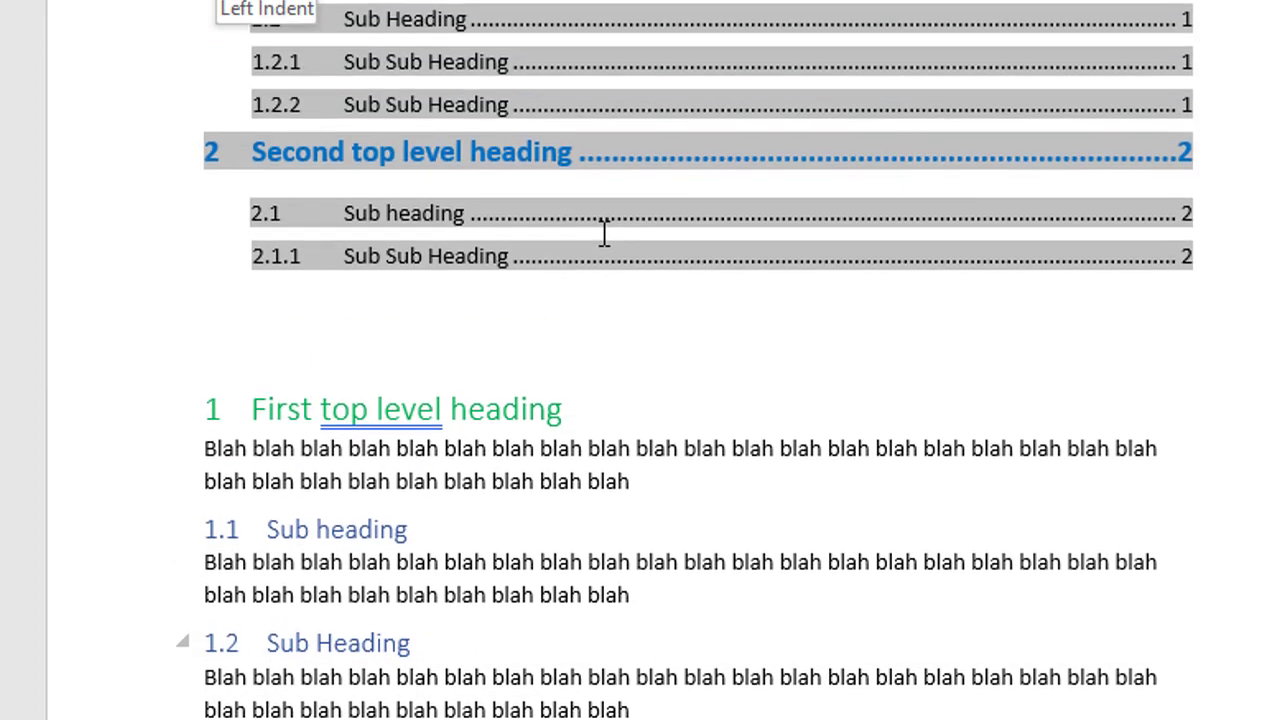
pyautogui.scroll(2, 603, 234)
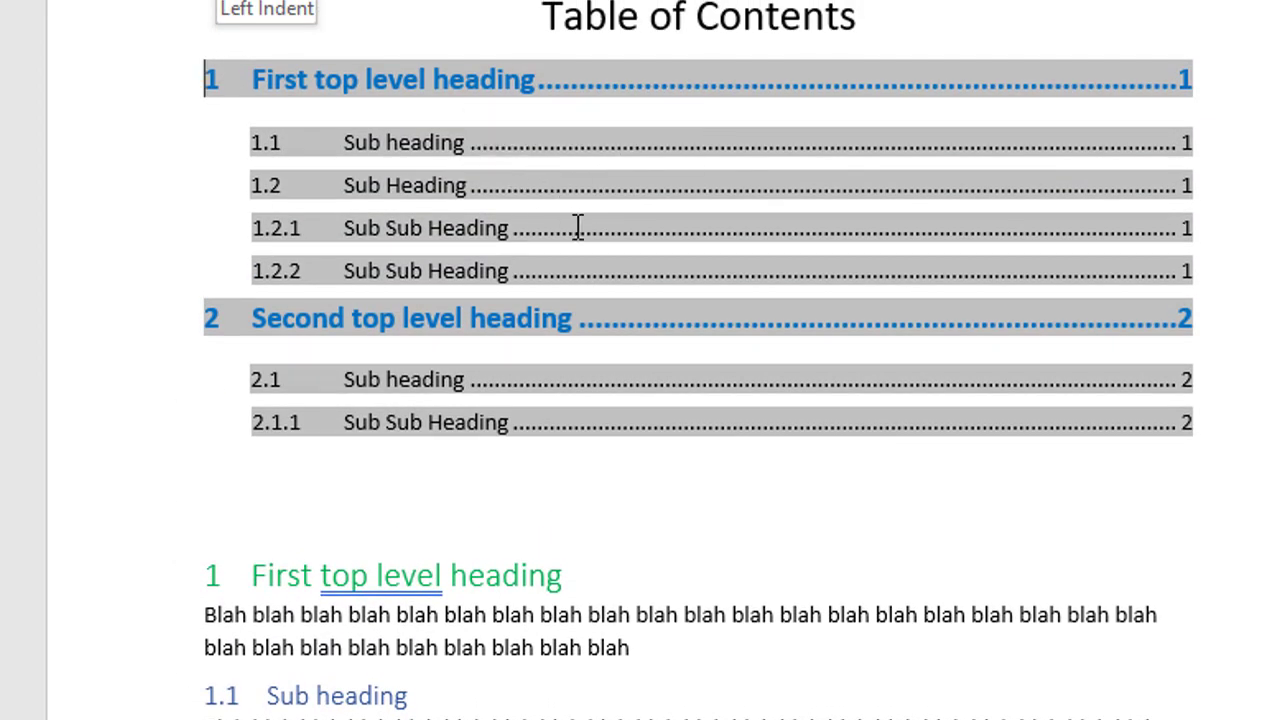
pyautogui.rightClick(663, 188)
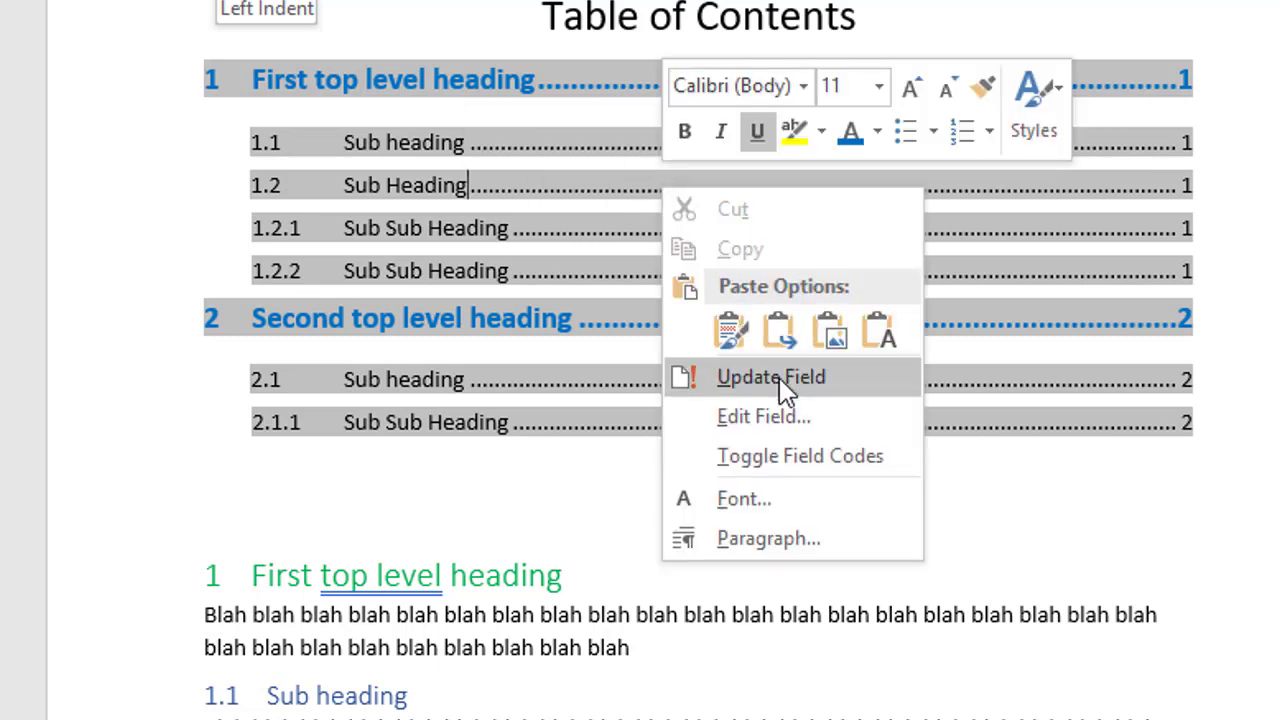